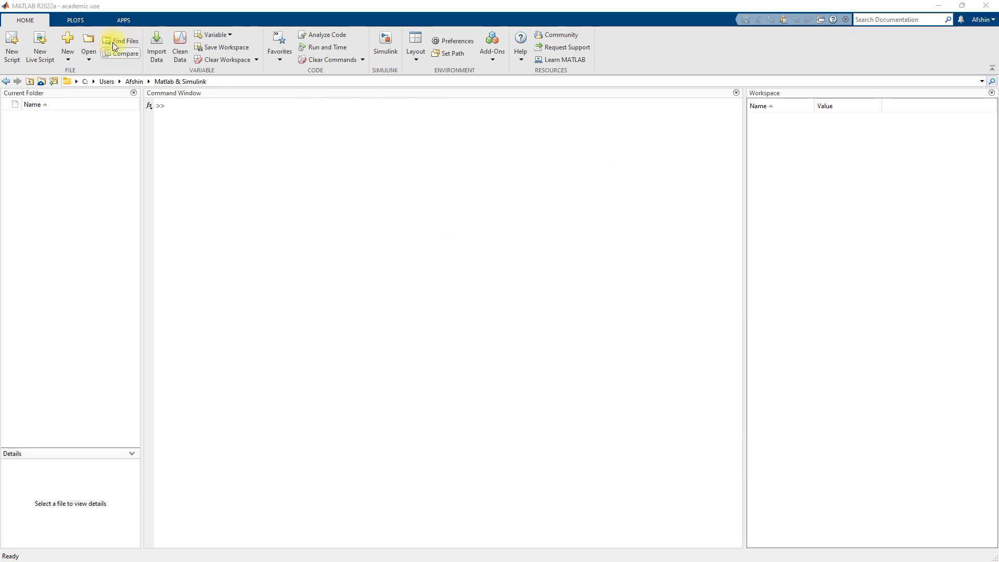
Launch the Simulink start page by running the simulink command in the MATLAB Command Window.
left_click(385, 46)
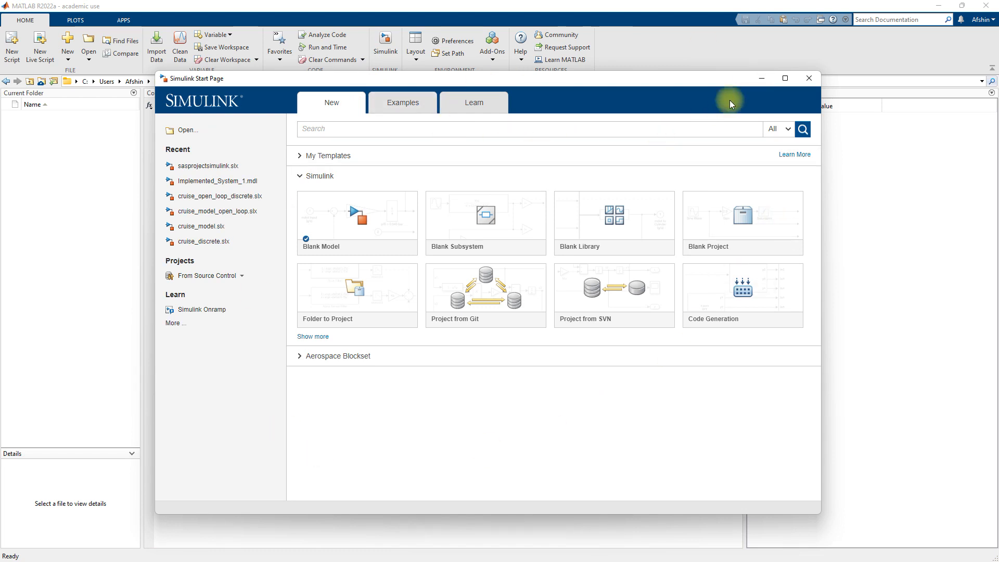
left_click(807, 81)
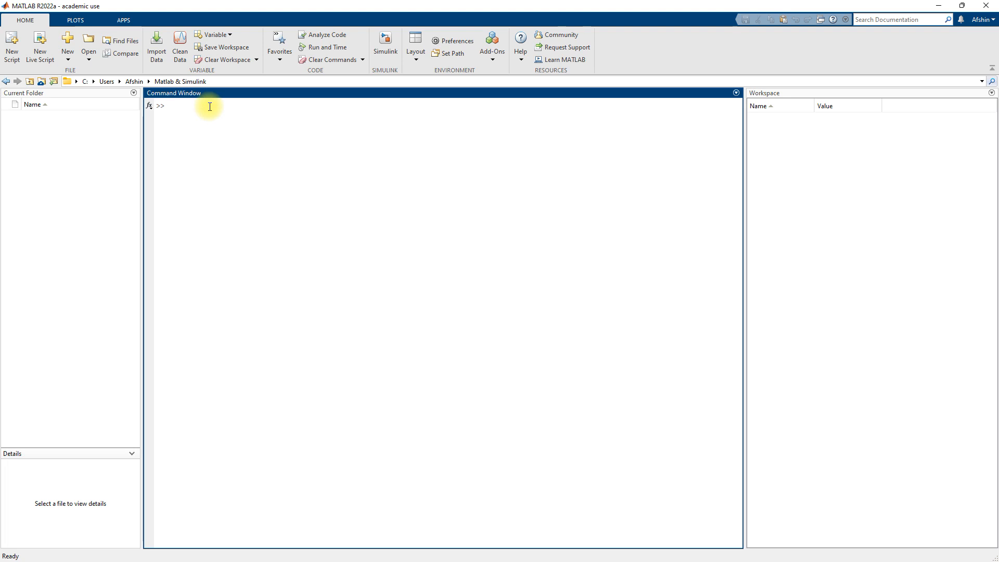
type("simulink")
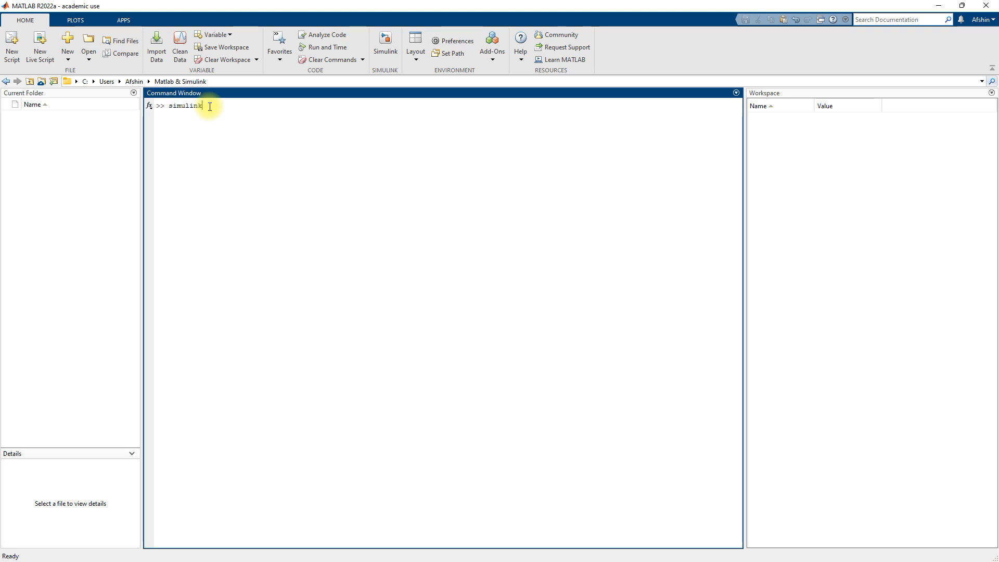
key("Return")
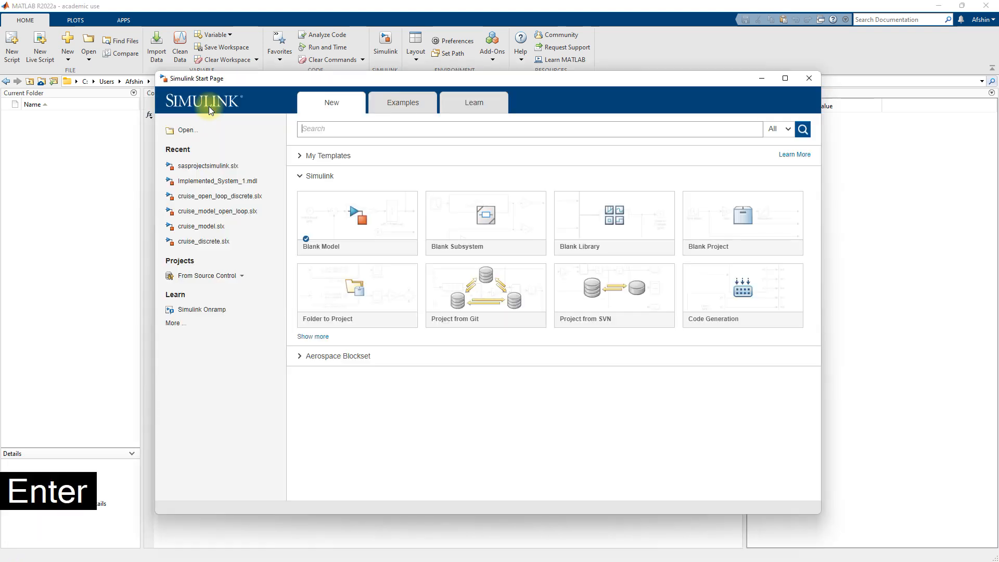
Examine the new model and project templates, the featured examples and the learning courses offered on the Simulink start page.
mouse_move(437, 208)
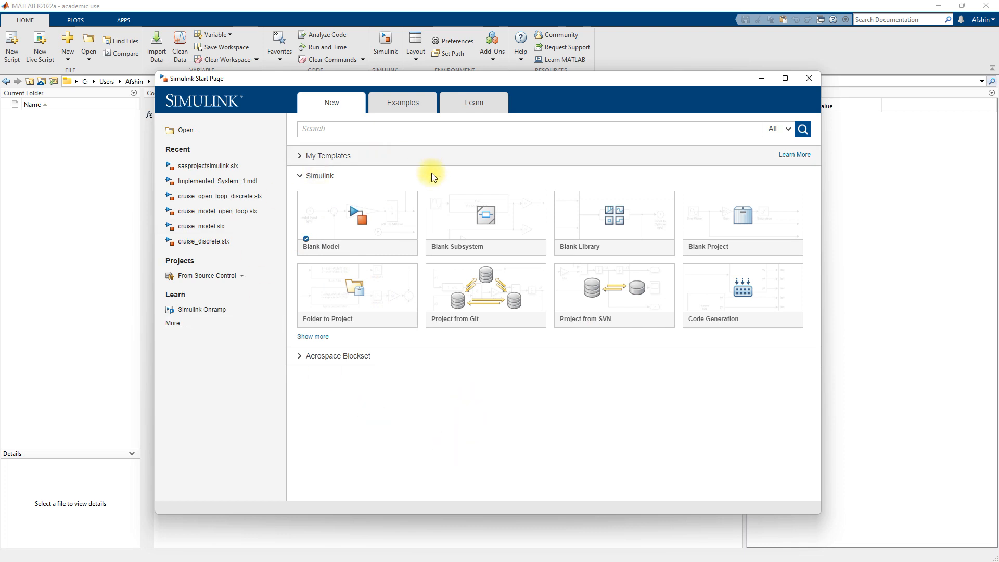
mouse_move(532, 222)
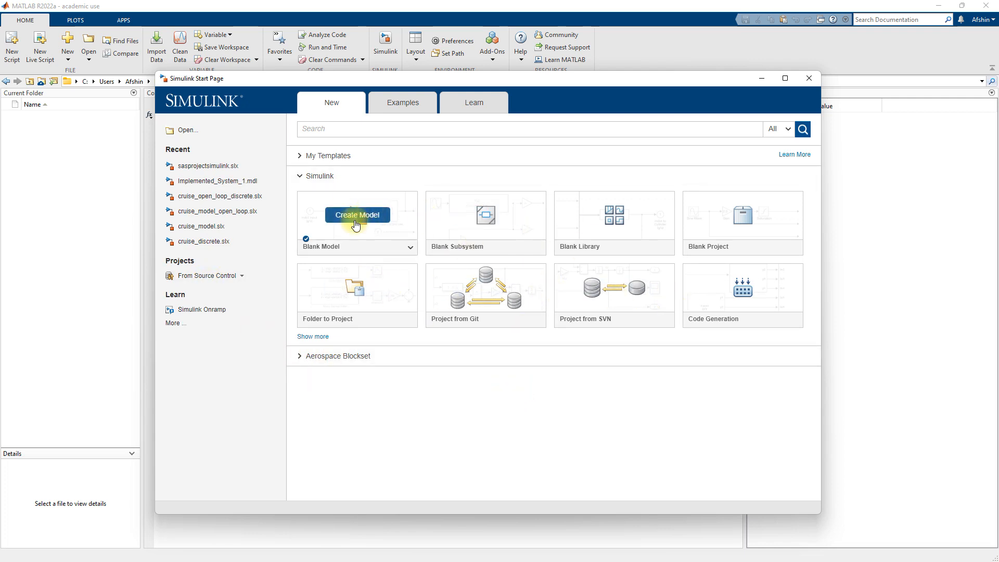
mouse_move(644, 217)
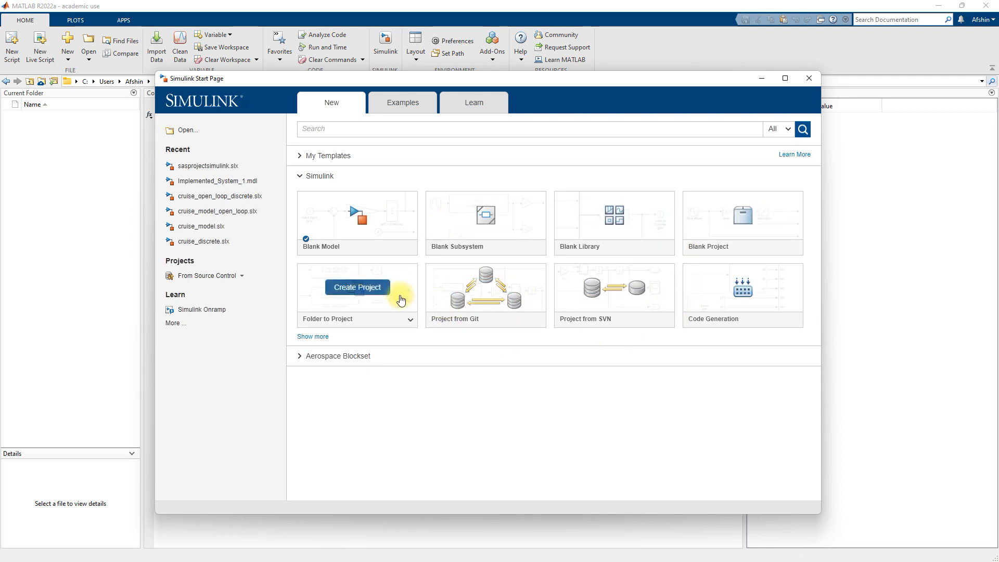
mouse_move(494, 296)
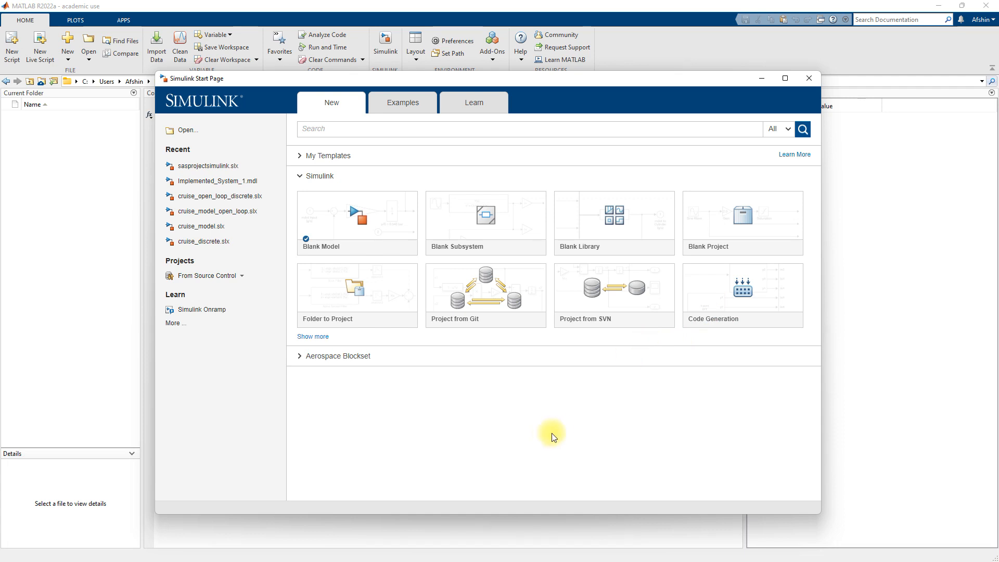
mouse_move(356, 191)
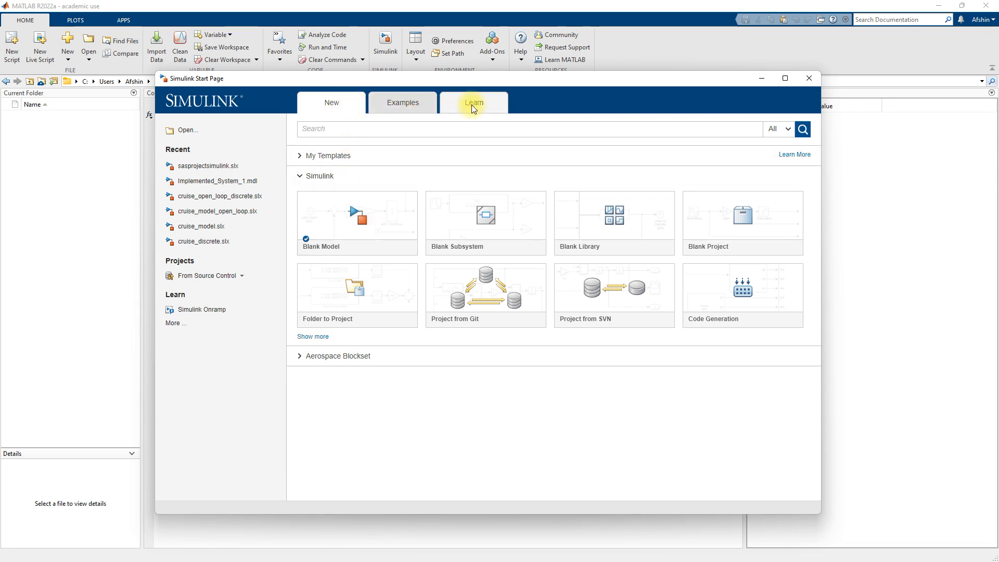
left_click(409, 105)
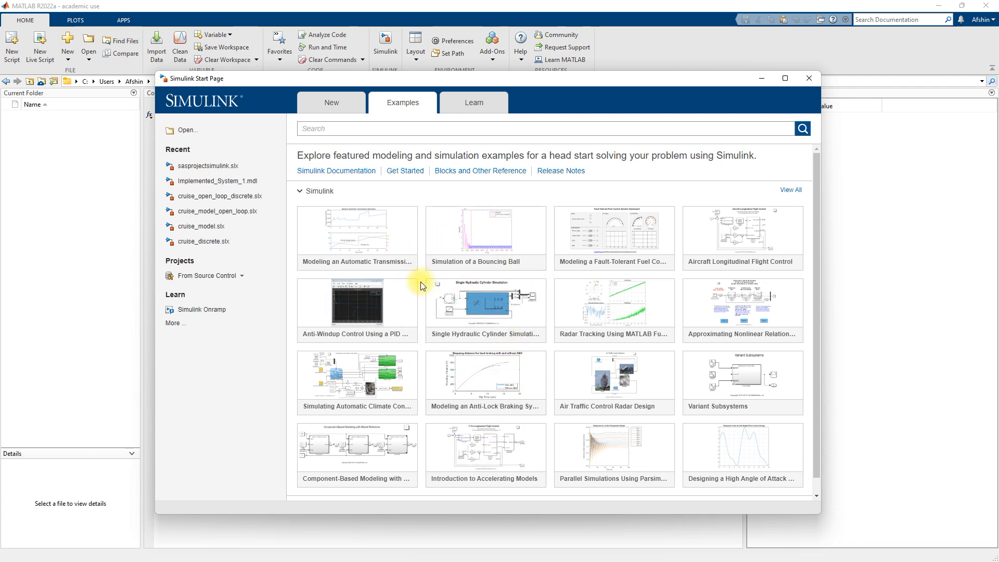
left_click(472, 105)
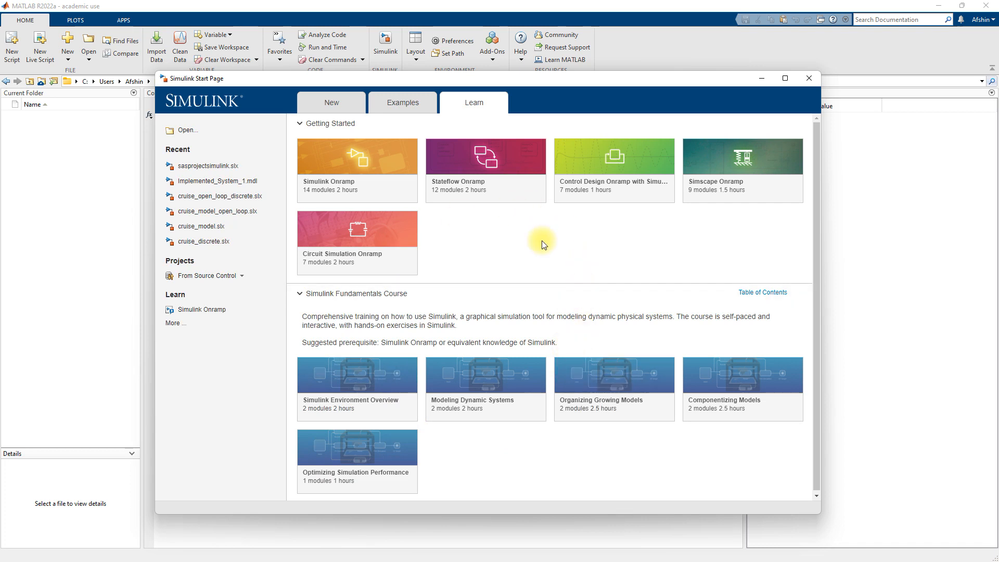
left_click(345, 106)
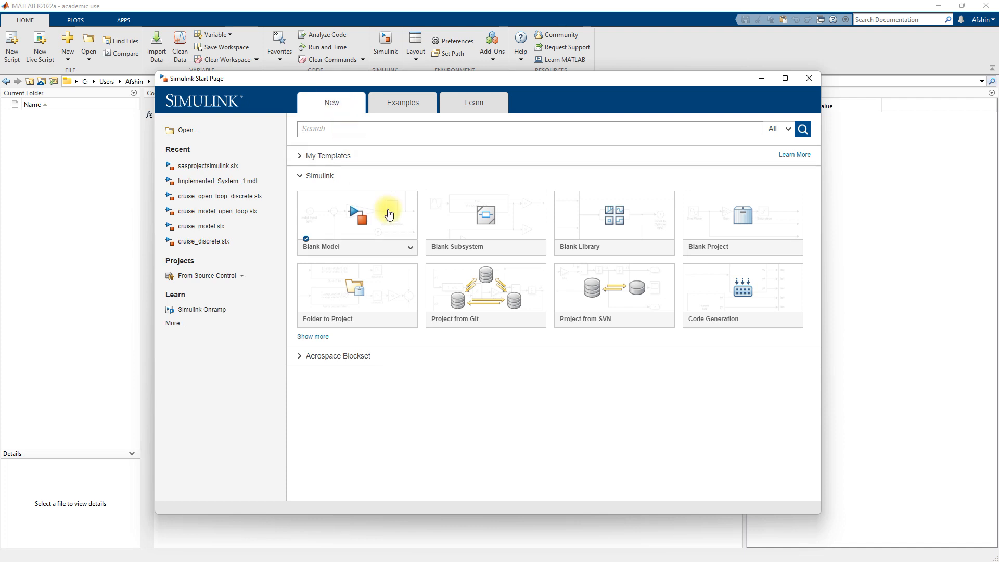
Create a blank Simulink model and maximize its window.
mouse_move(364, 216)
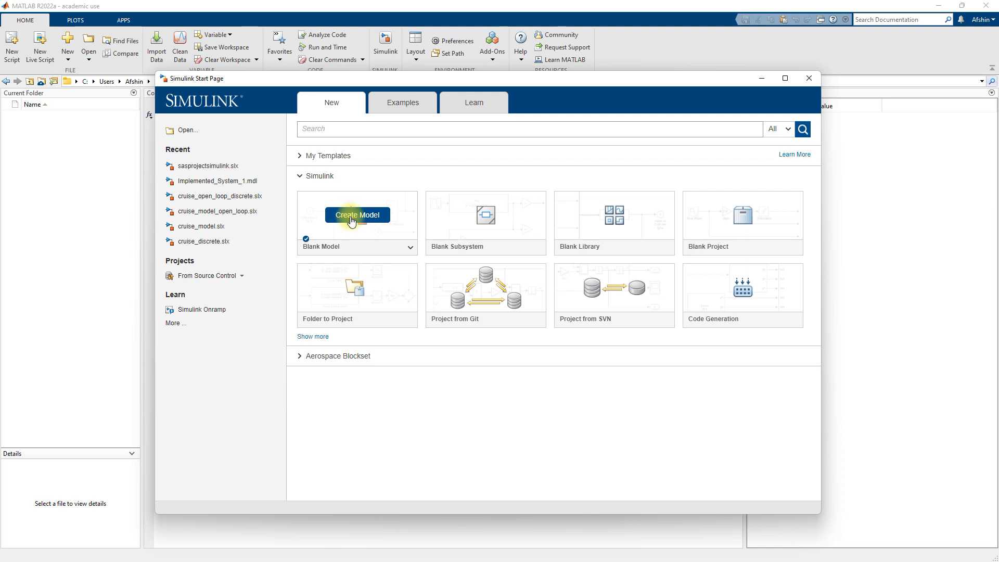
left_click(351, 219)
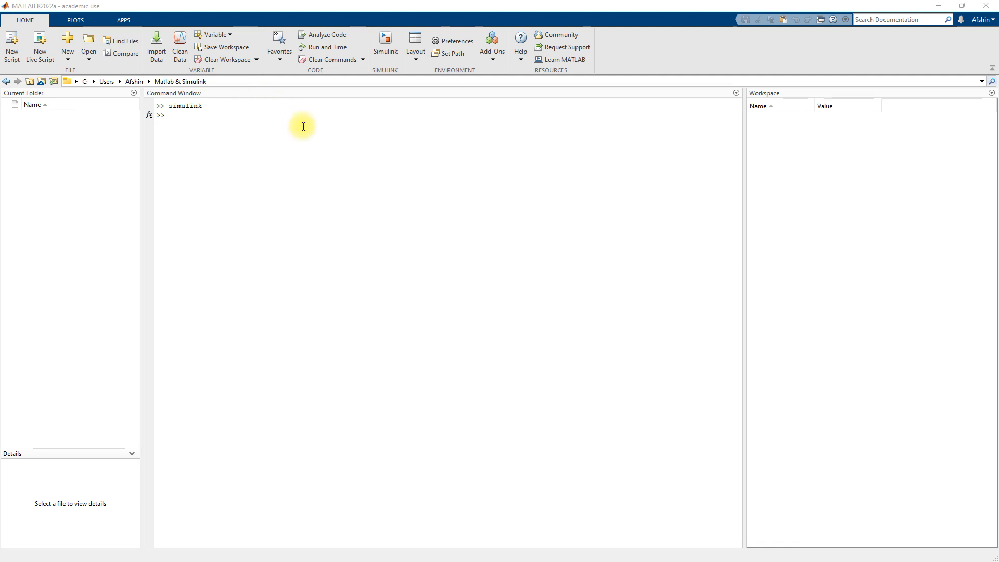
left_click_drag(0, 63, 604, 106)
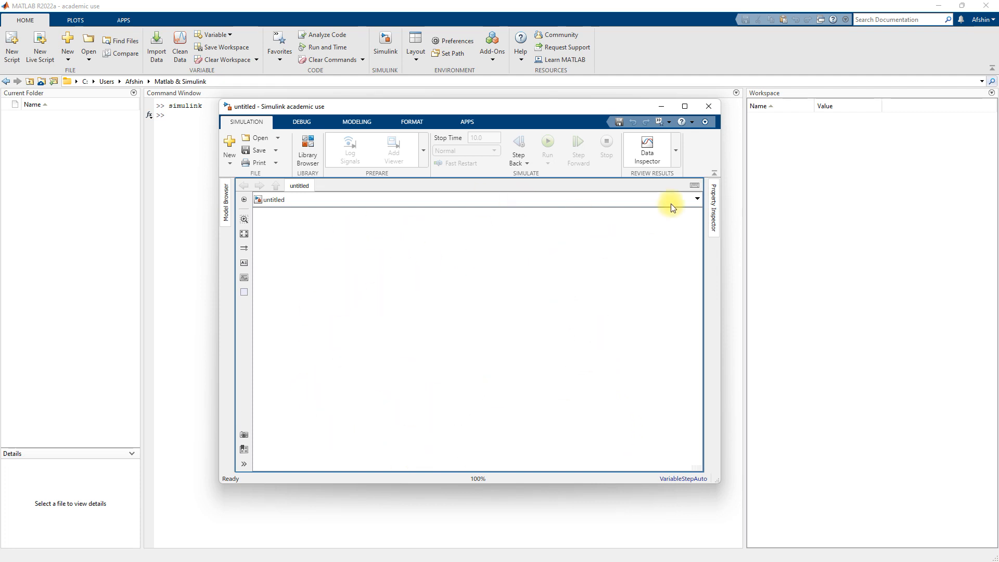
left_click(683, 108)
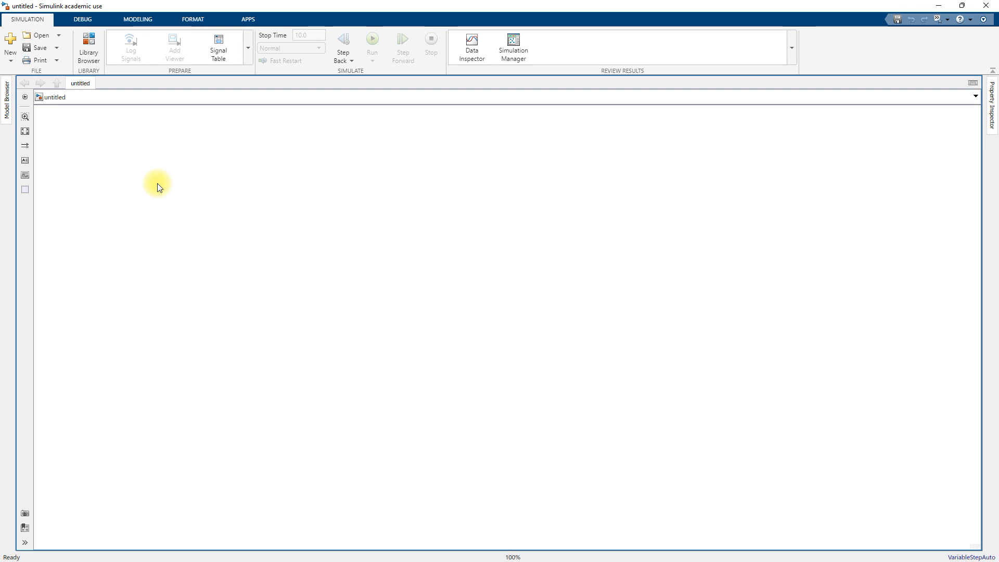
Open the Simulink Library Browser and examine the Commonly Used Blocks, Sources and Sinks libraries.
left_click(95, 55)
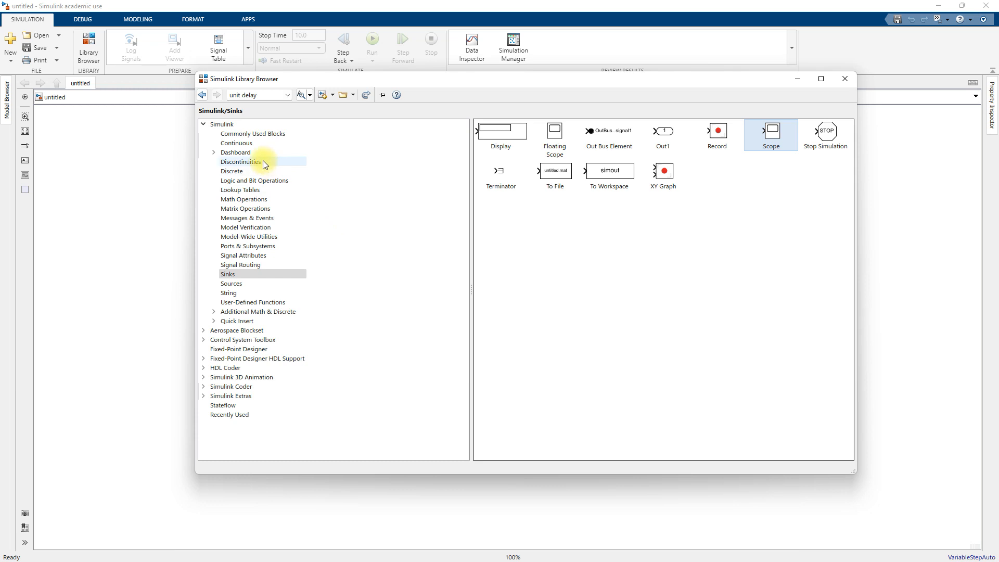
left_click(232, 134)
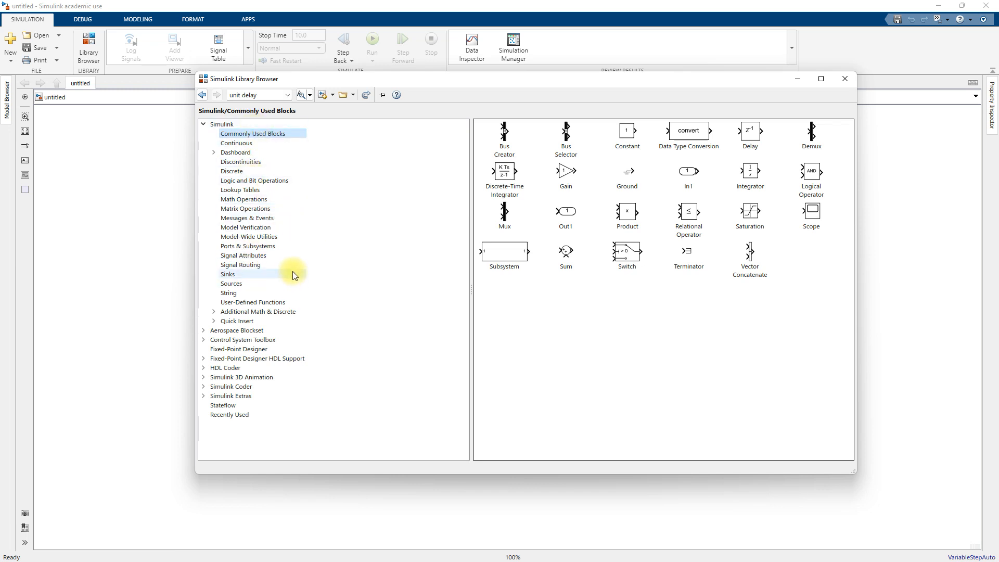
left_click(236, 284)
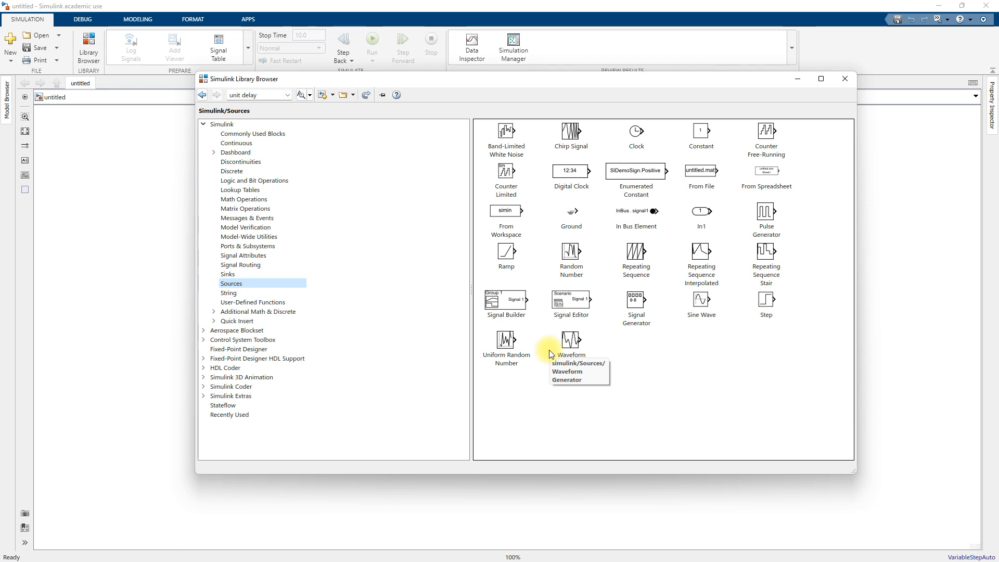
left_click(232, 275)
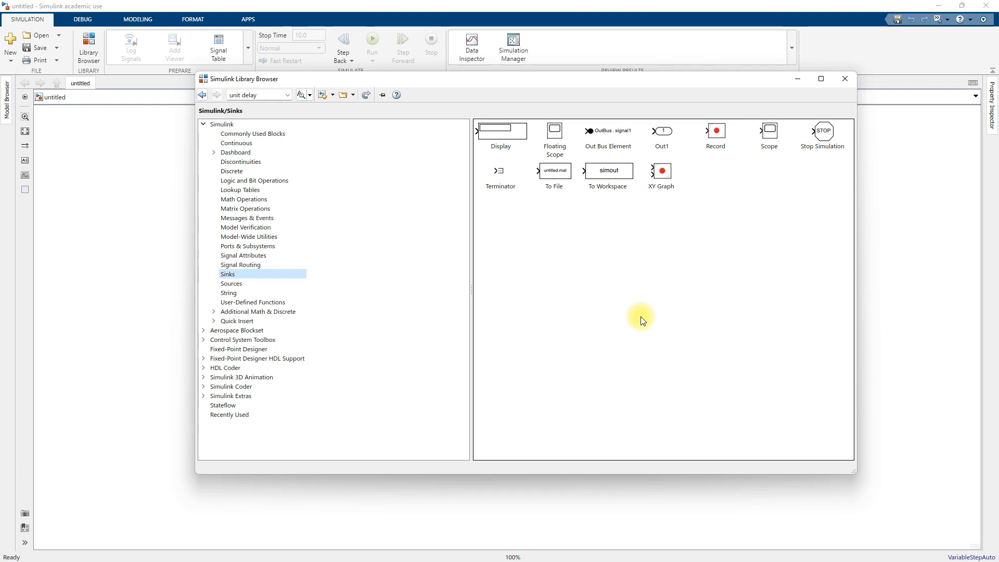
Examine the Continuous, Math Operations and Discontinuities libraries, singling out the State-Space, PID Controller and Saturation blocks.
left_click(235, 146)
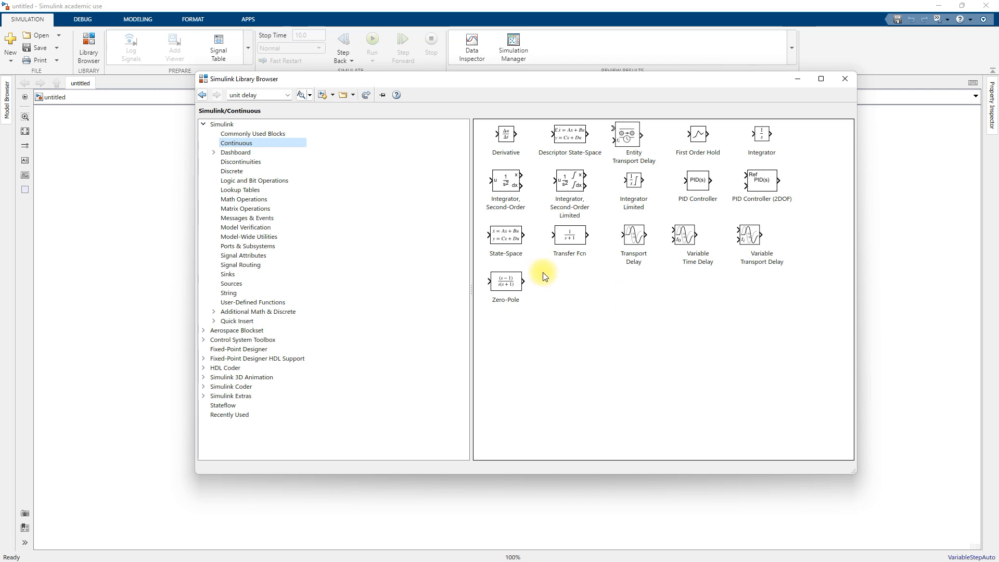
left_click(507, 237)
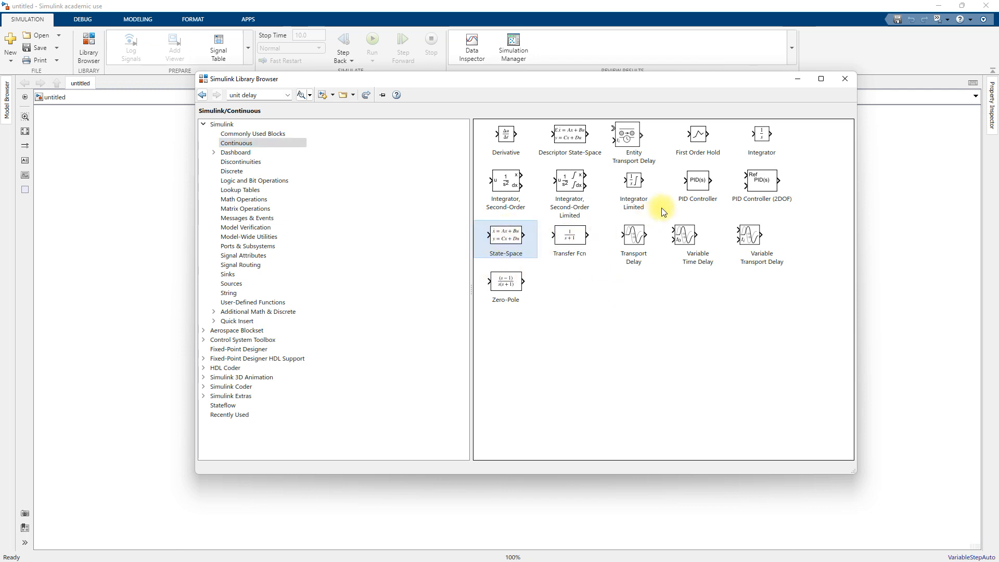
left_click(690, 184)
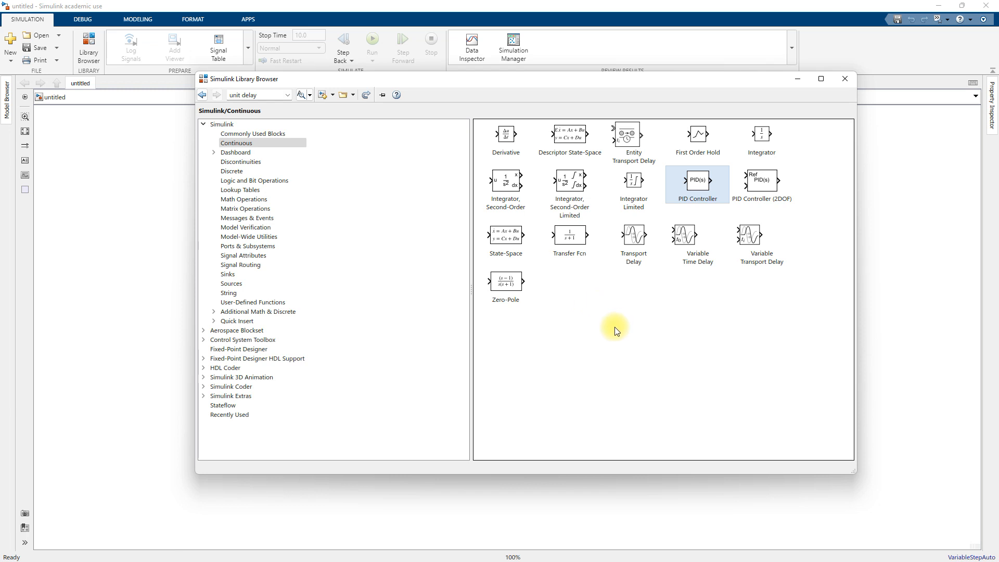
left_click(251, 199)
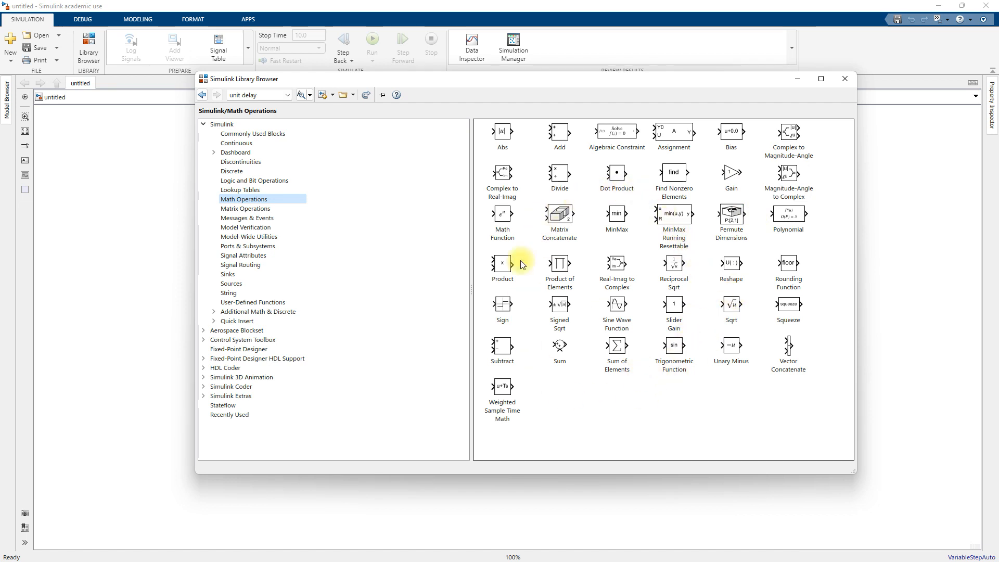
left_click(237, 162)
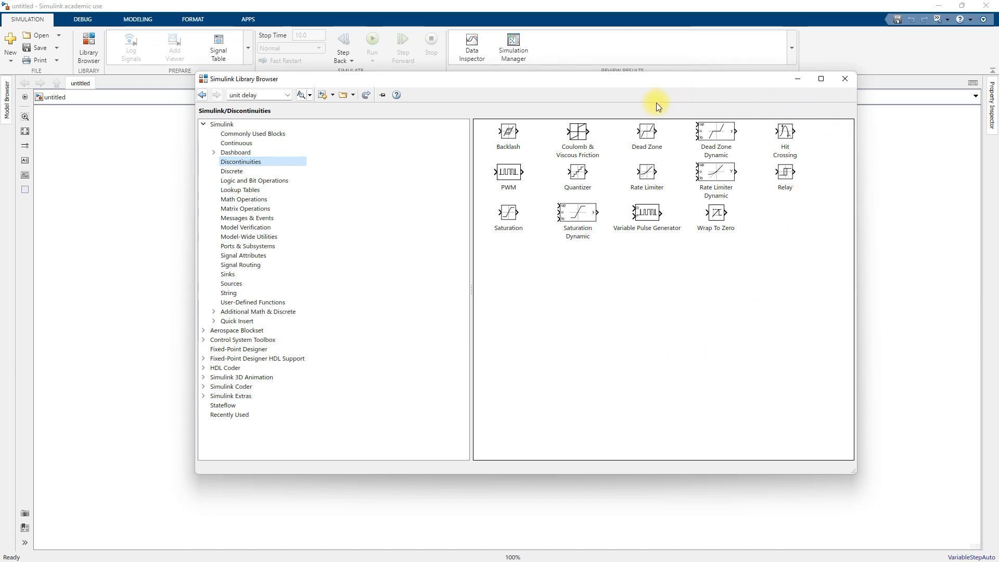
left_click(517, 224)
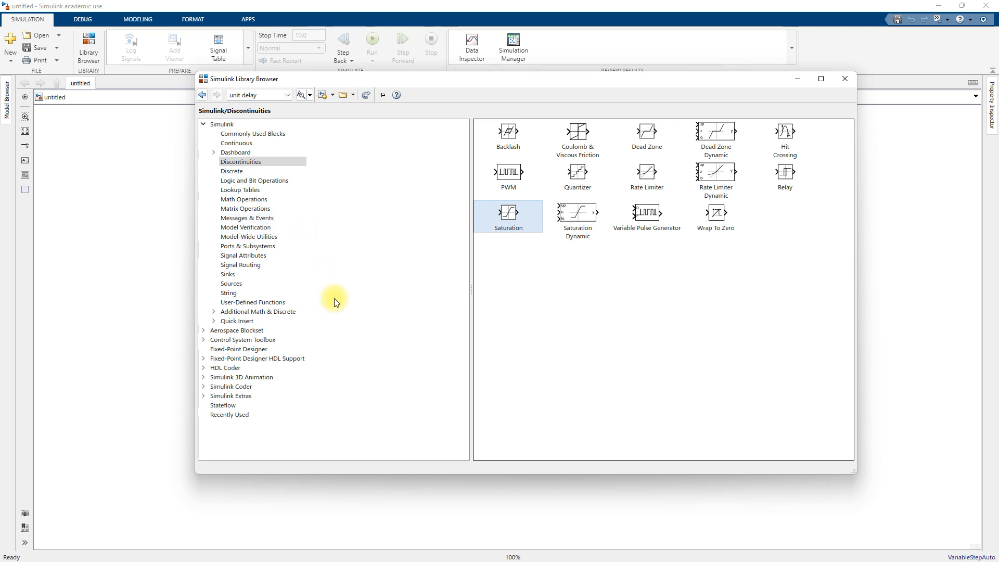
Examine the Signal Routing library, including its Vector Concatenate and Data Store Read and Write blocks, and the Dashboard library, and close the Library Browser.
left_click(243, 266)
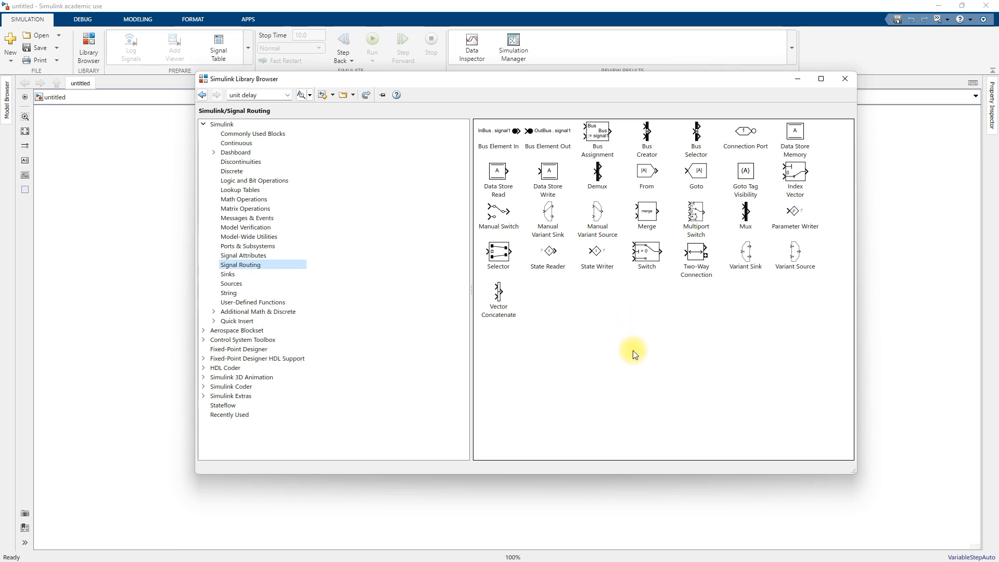
left_click(500, 297)
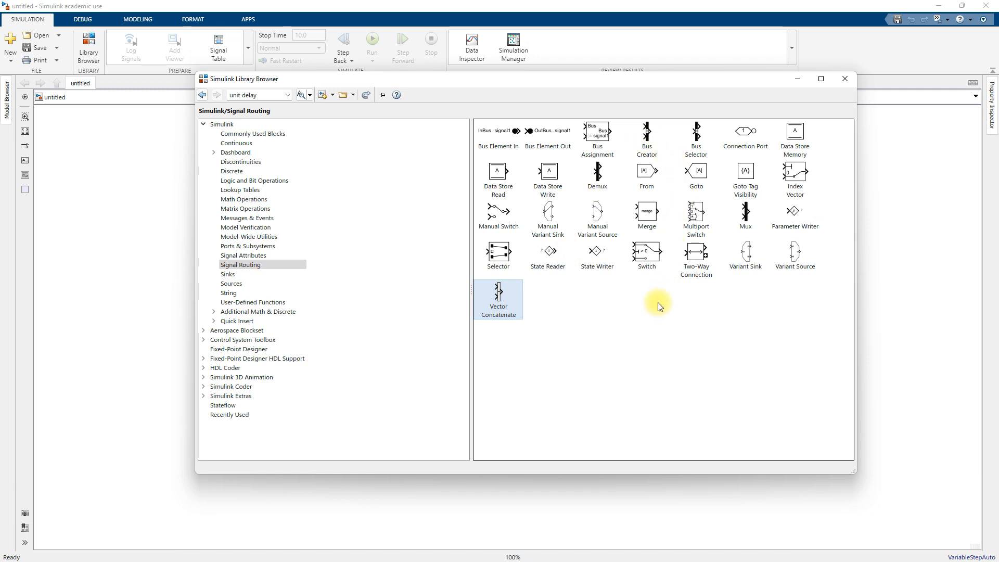
left_click(498, 178)
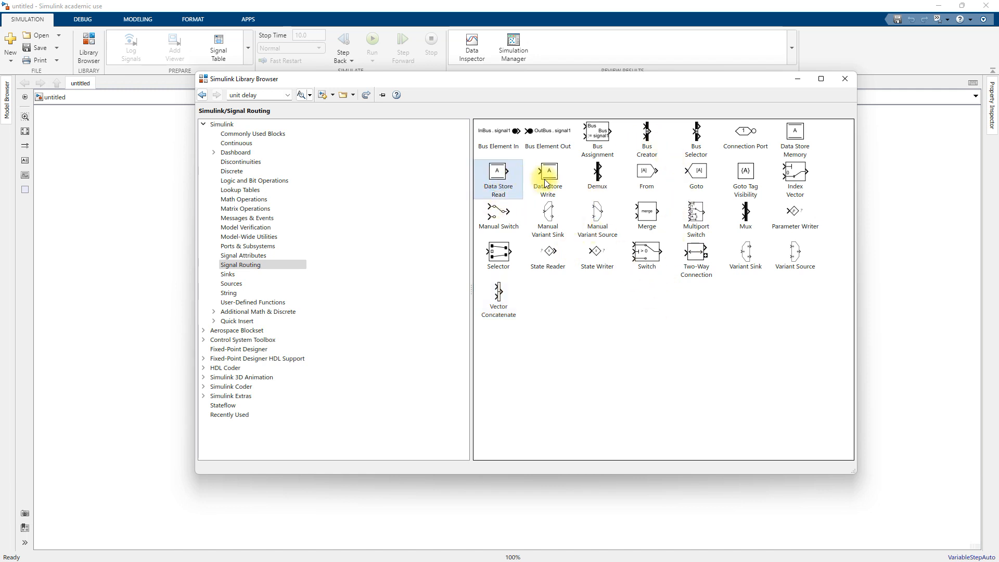
left_click(544, 179)
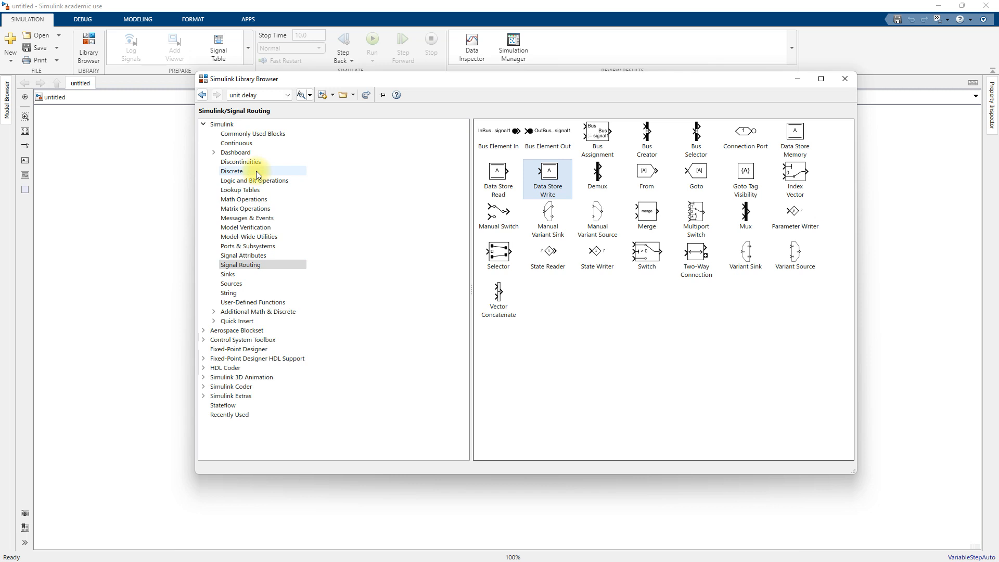
left_click(234, 153)
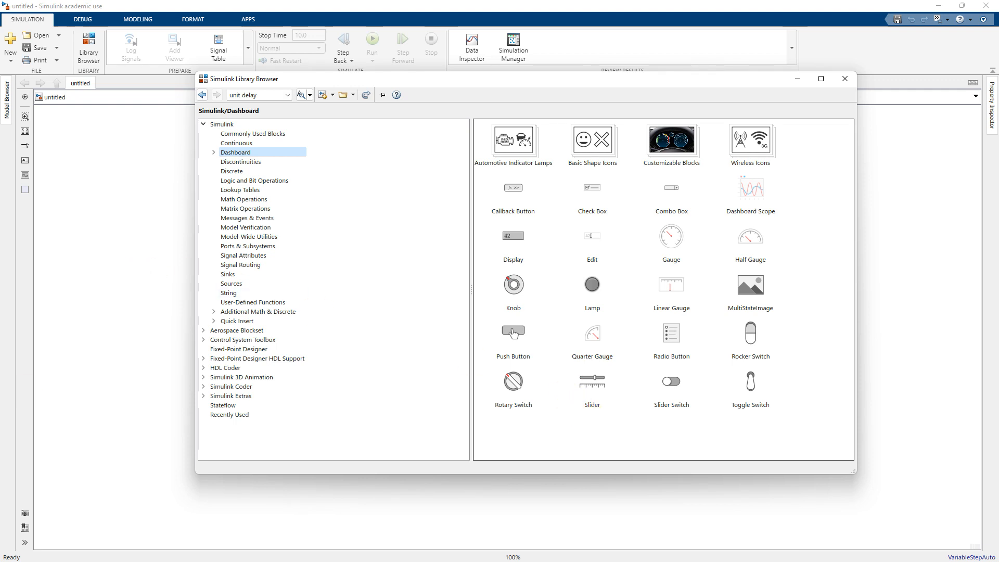
left_click(843, 85)
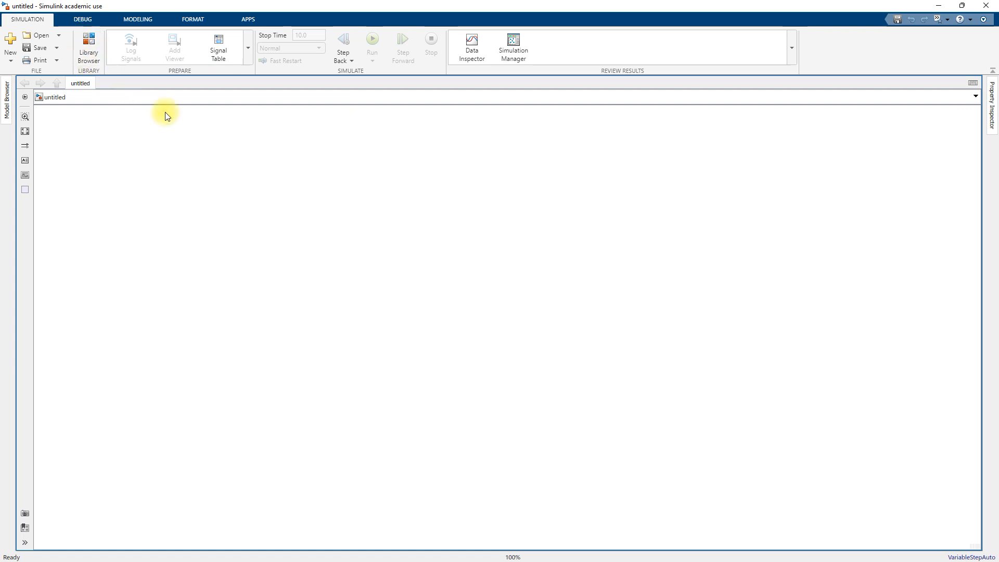
key("ctrl")
key("ctrl")
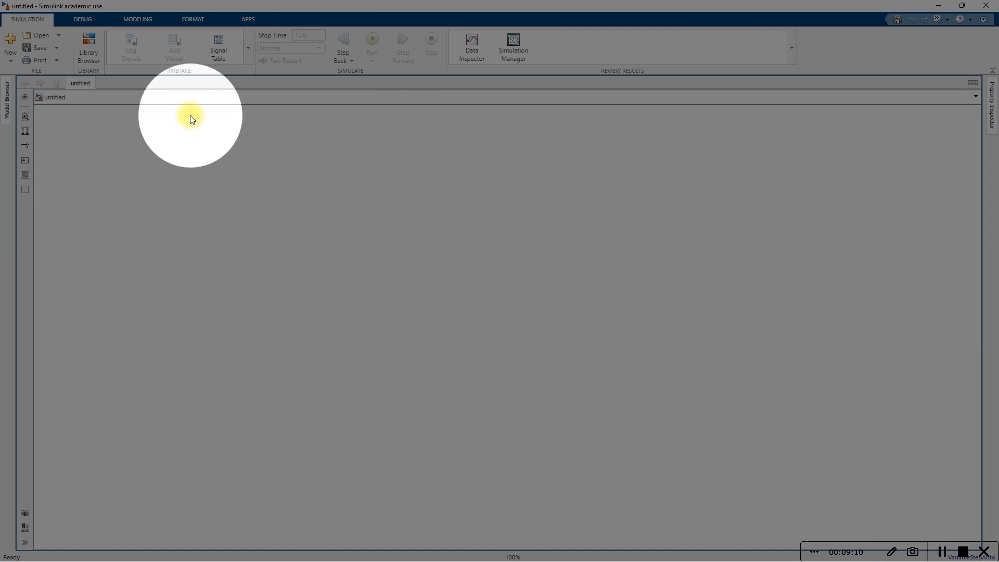
Examine the model editor's debugging tools and its modeling tools for design, setup and components.
left_click(83, 22)
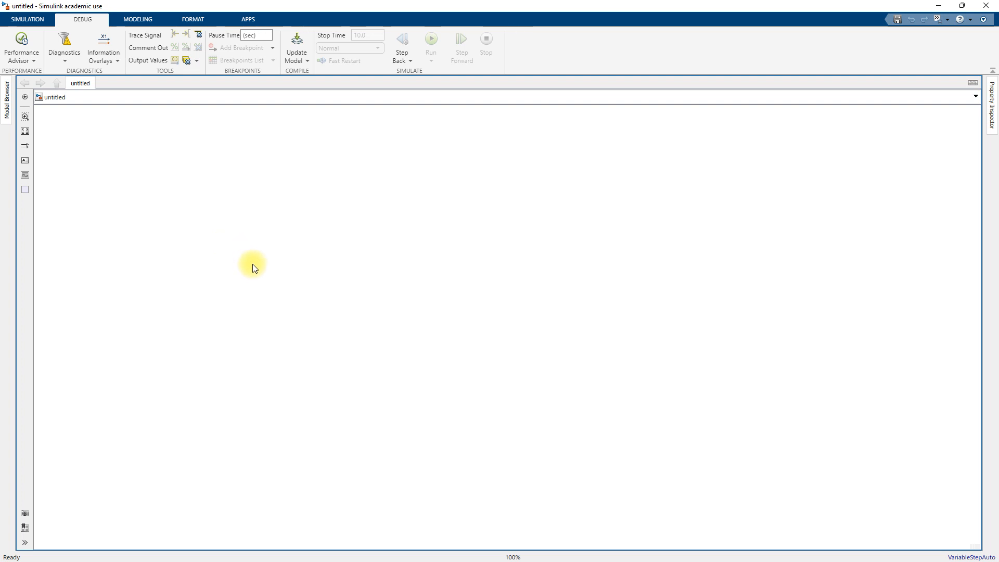
left_click(130, 20)
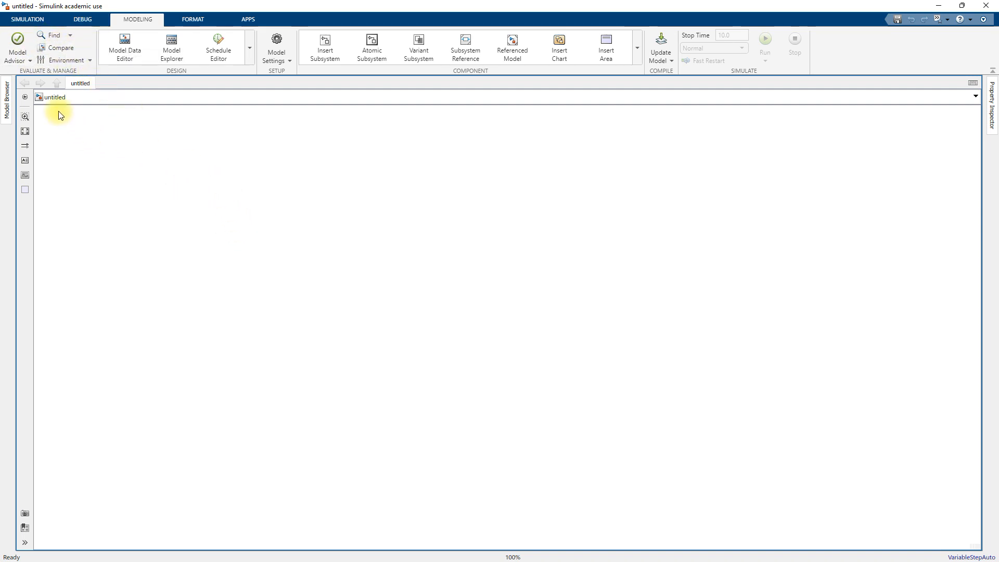
key("ctrl")
key("ctrl")
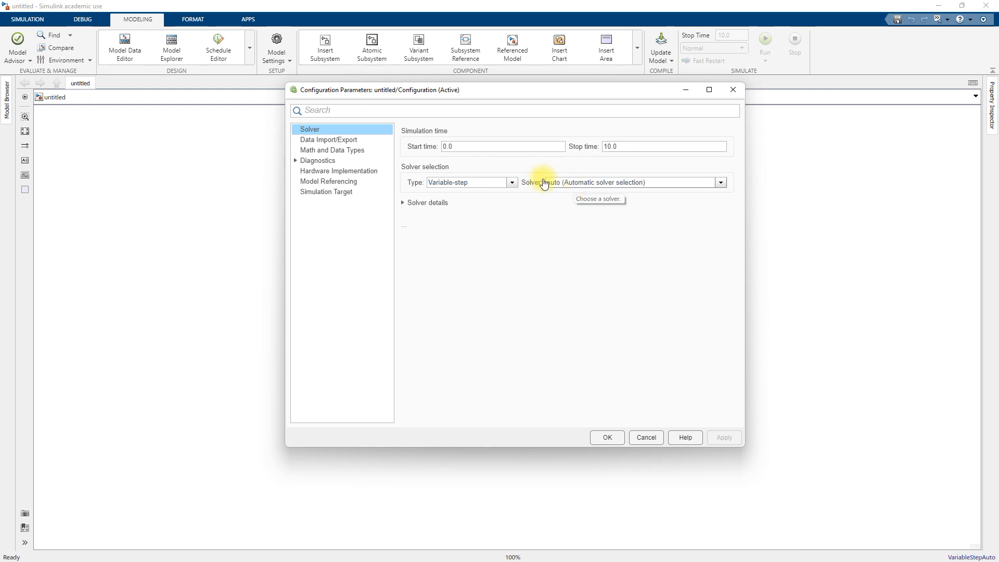
Examine the available solvers and the solver details for the Fixed-step and Variable-step types in the model's configuration parameters, discarding any changes.
left_click(565, 183)
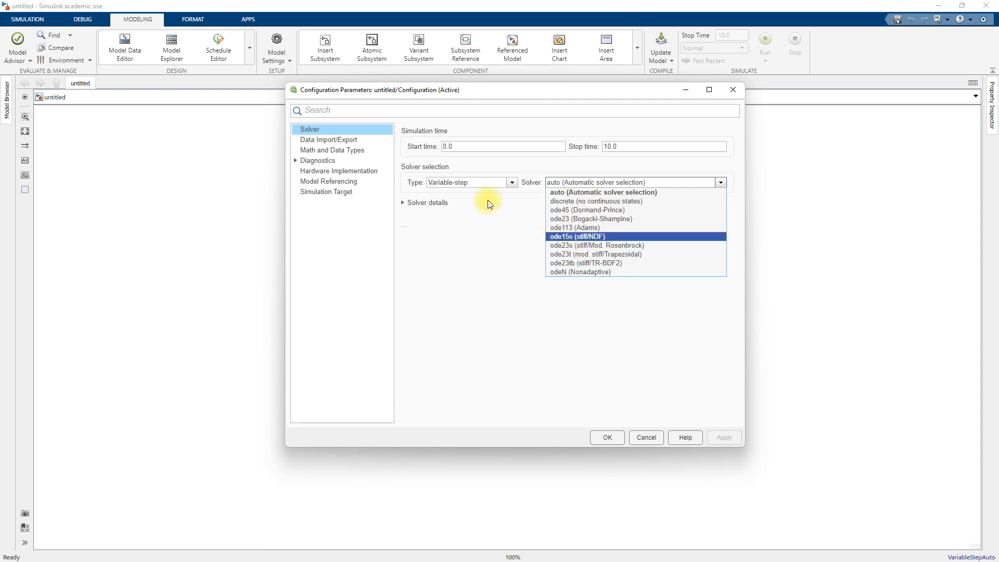
left_click(508, 185)
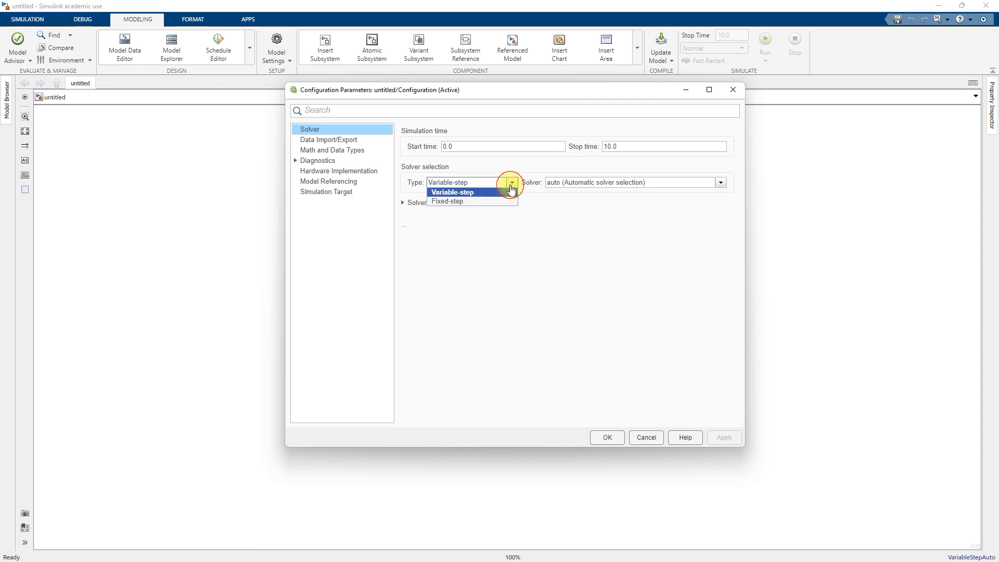
left_click(461, 202)
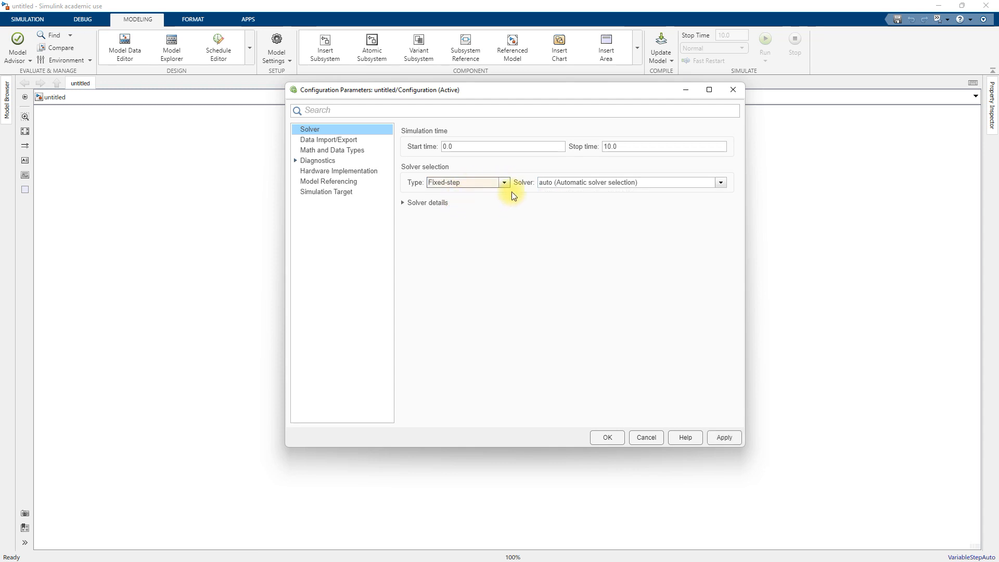
left_click(404, 205)
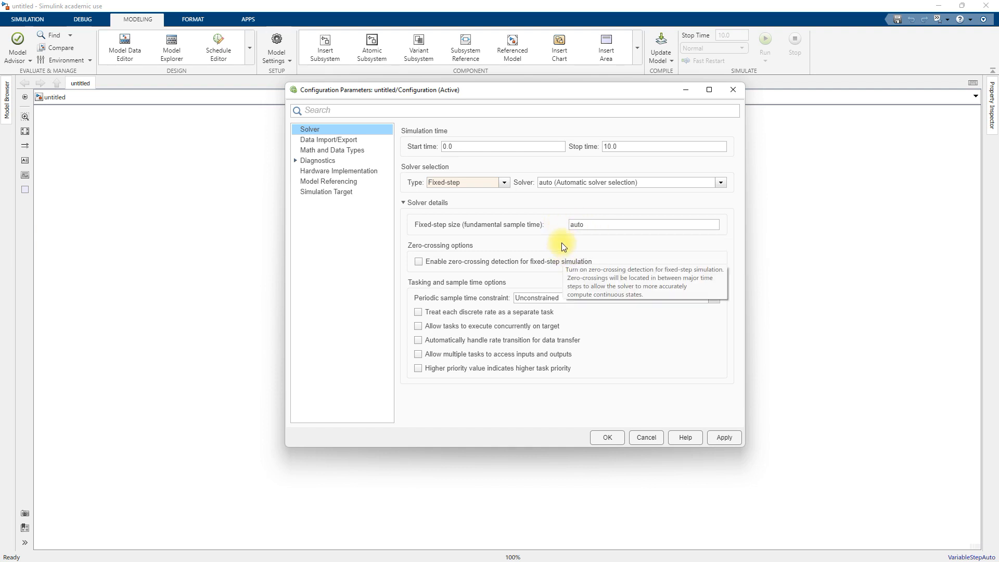
left_click(478, 185)
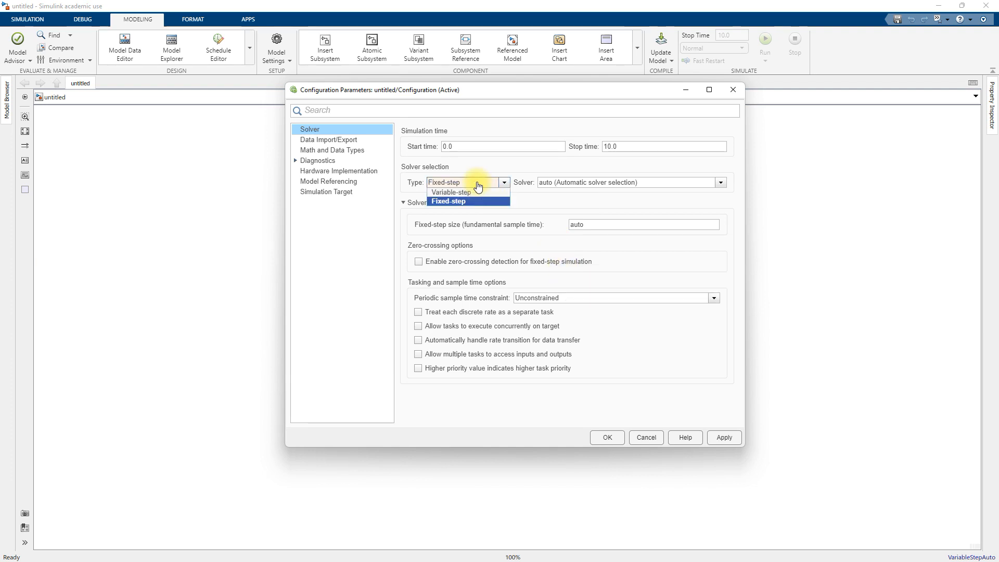
left_click(477, 192)
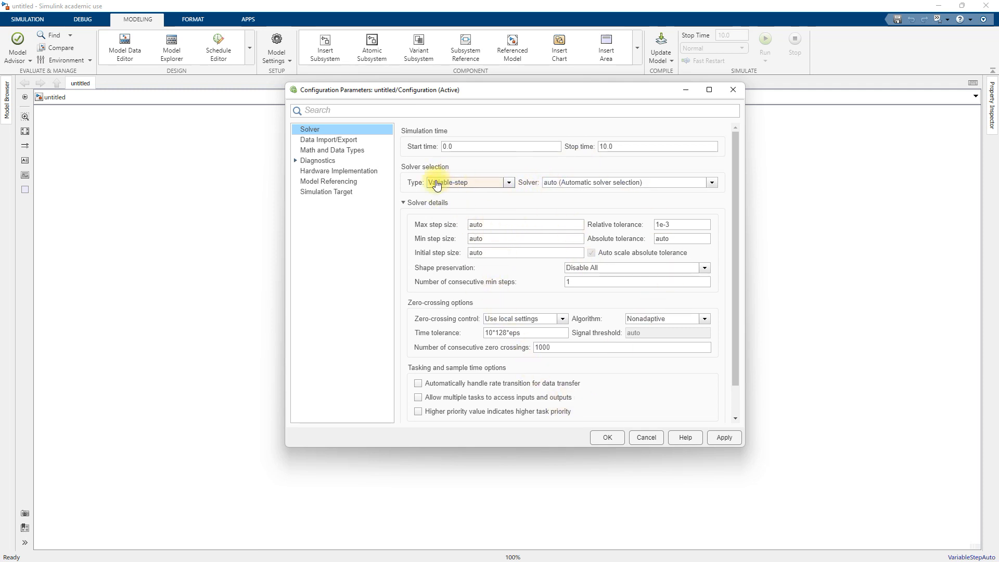
left_click(650, 438)
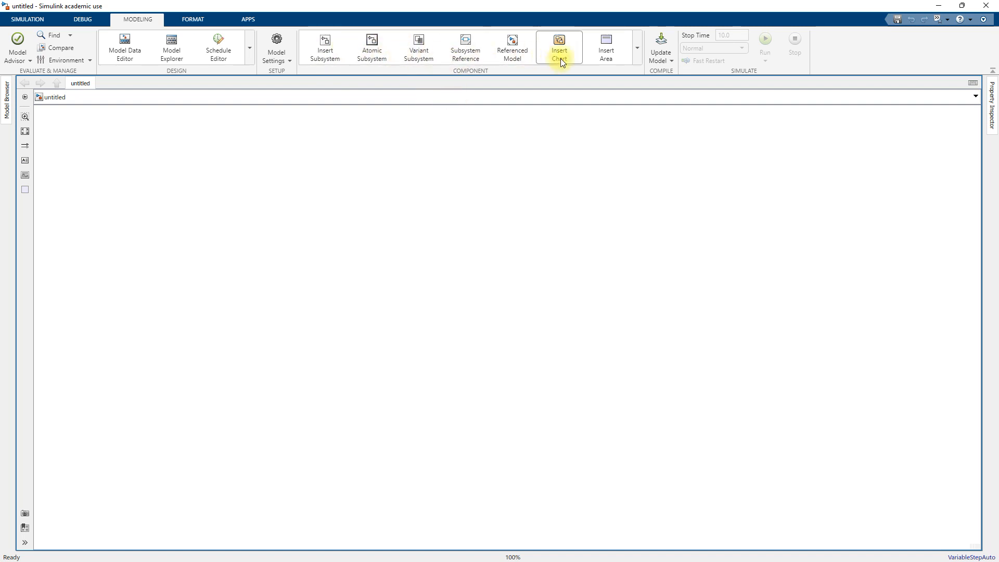
Insert a Subsystem block from the component gallery near the middle of the canvas.
left_click(636, 58)
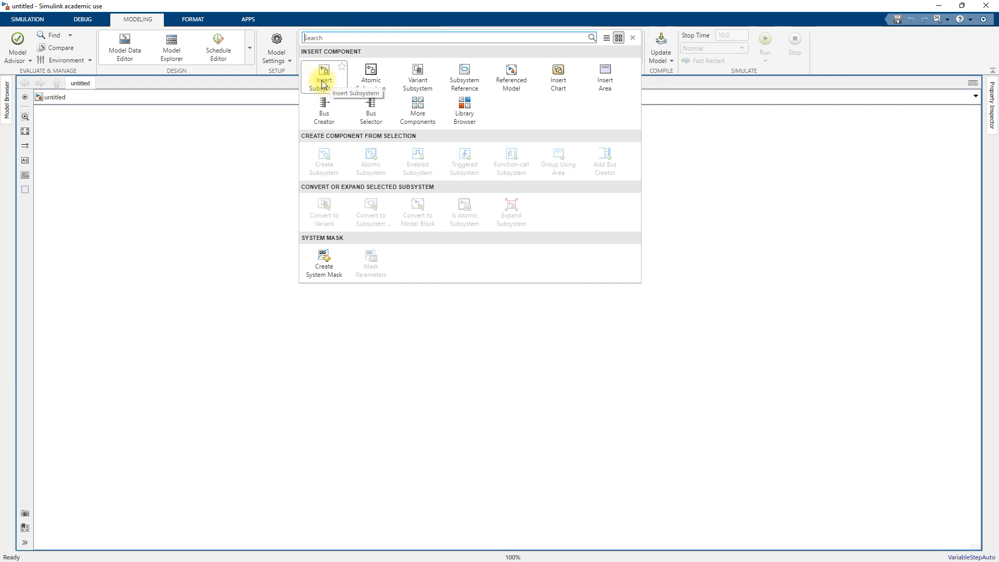
left_click(322, 80)
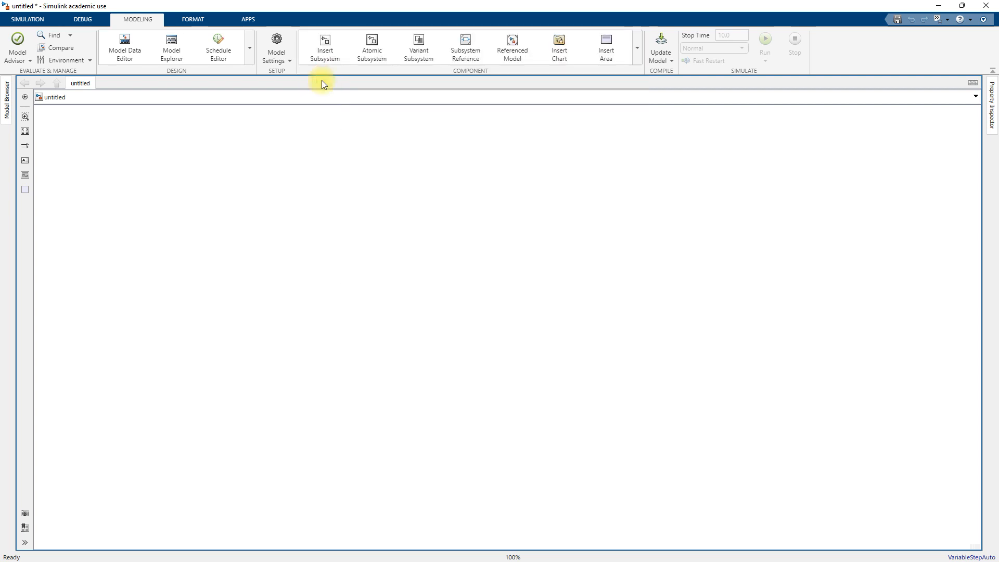
left_click(497, 329)
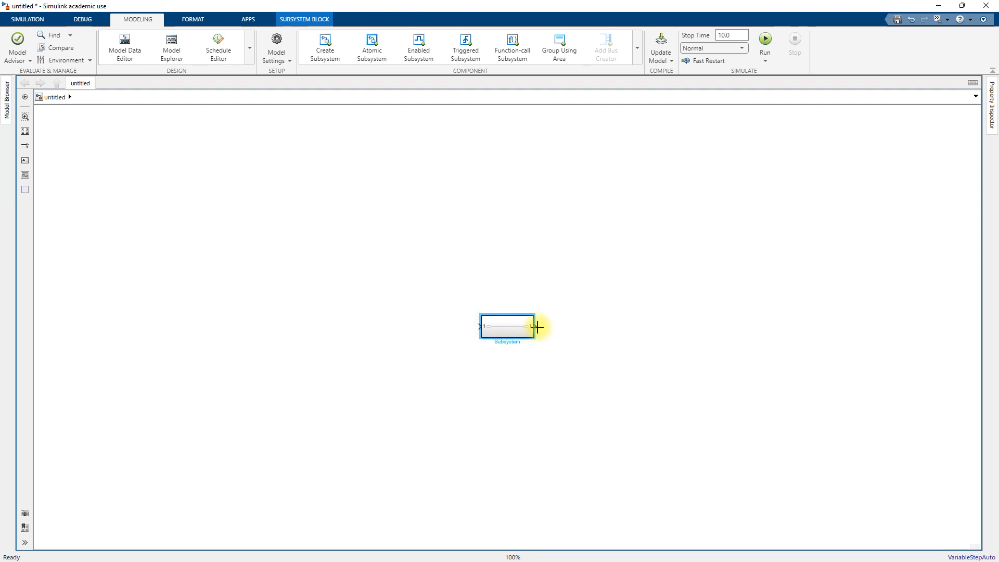
Look inside the Subsystem block at its input and output ports, and return to the top-level model.
double_click(502, 324)
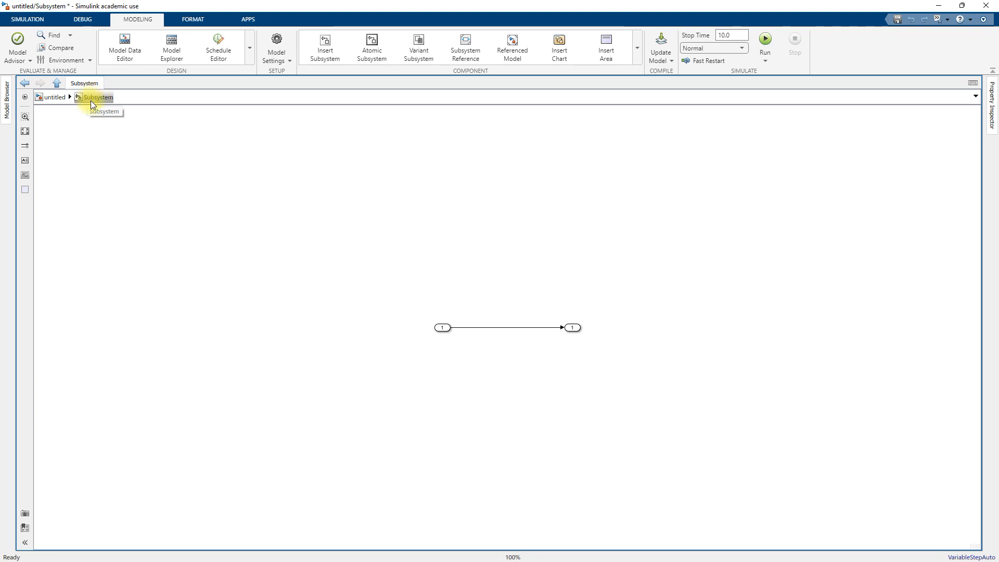
left_click(441, 328)
left_click(570, 327)
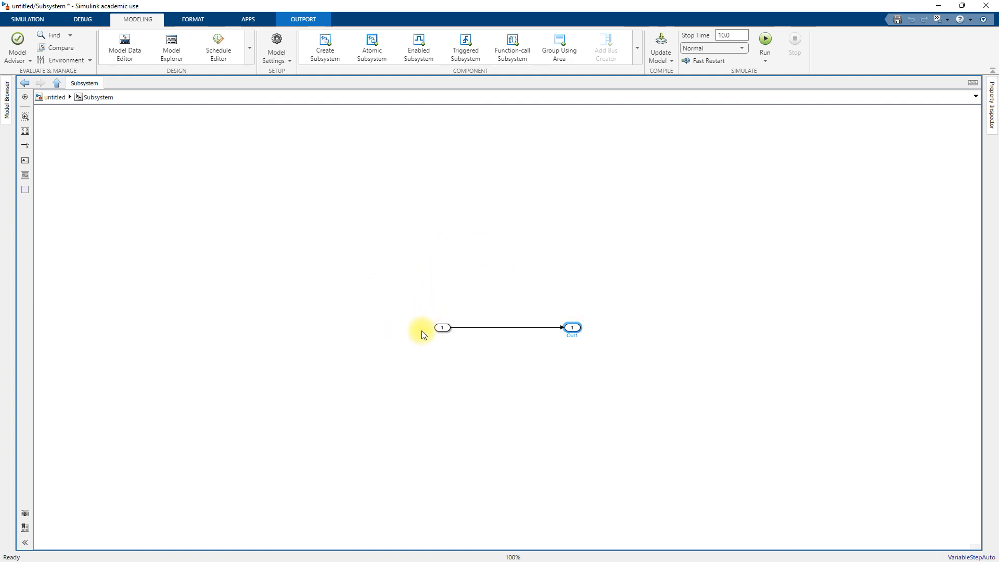
left_click(51, 99)
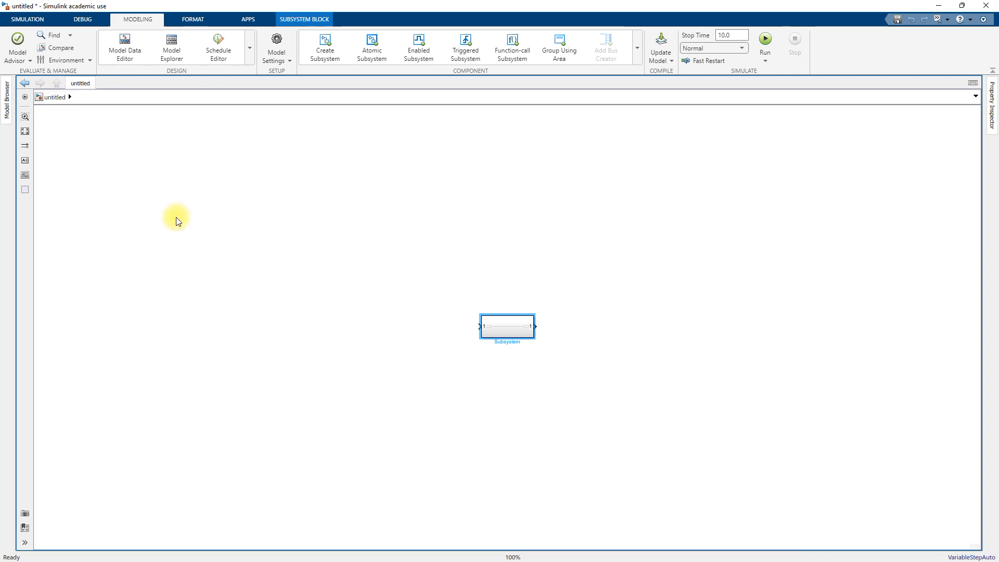
Review the commands available for the Subsystem block and delete it from the model.
right_click(504, 327)
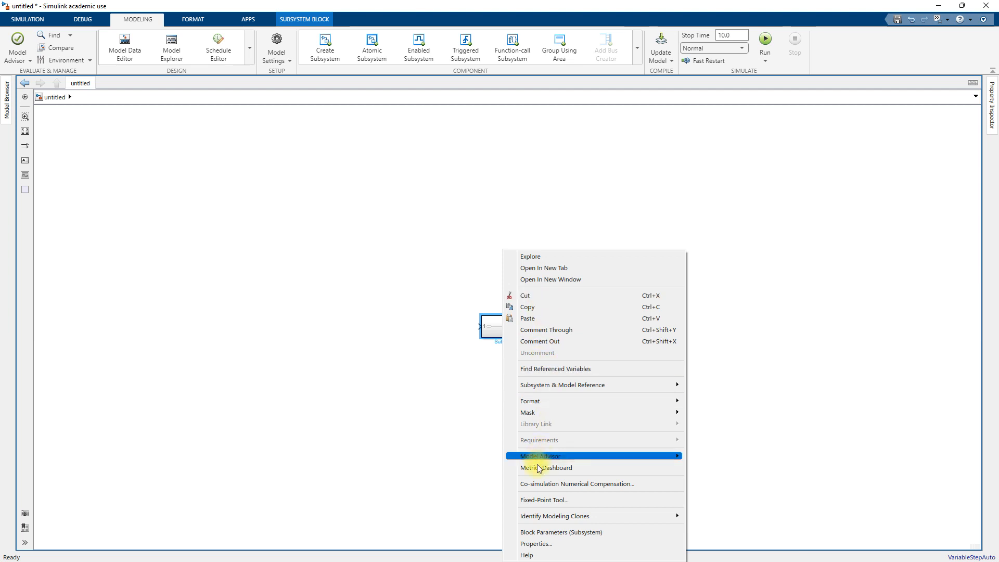
mouse_move(556, 455)
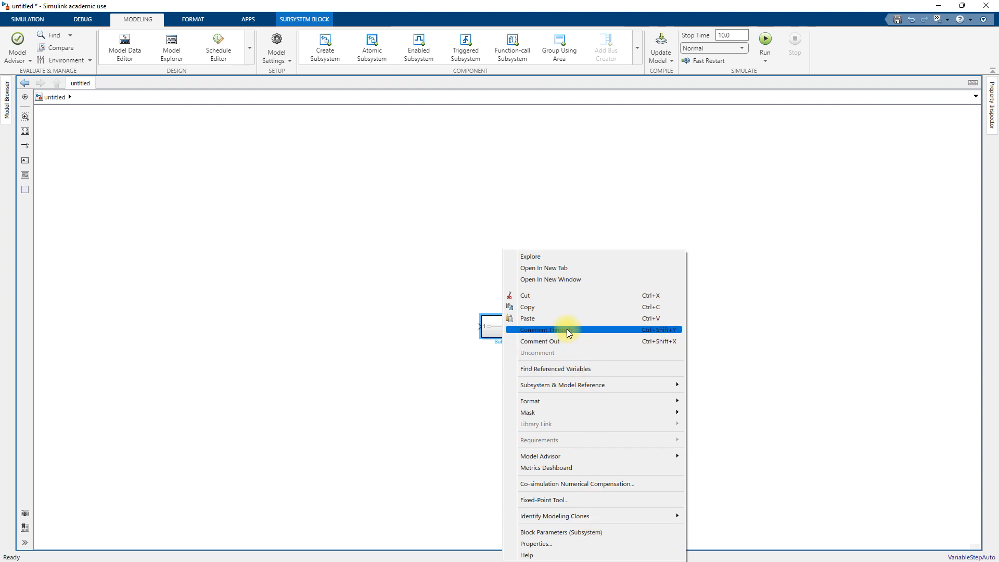
left_click(488, 321)
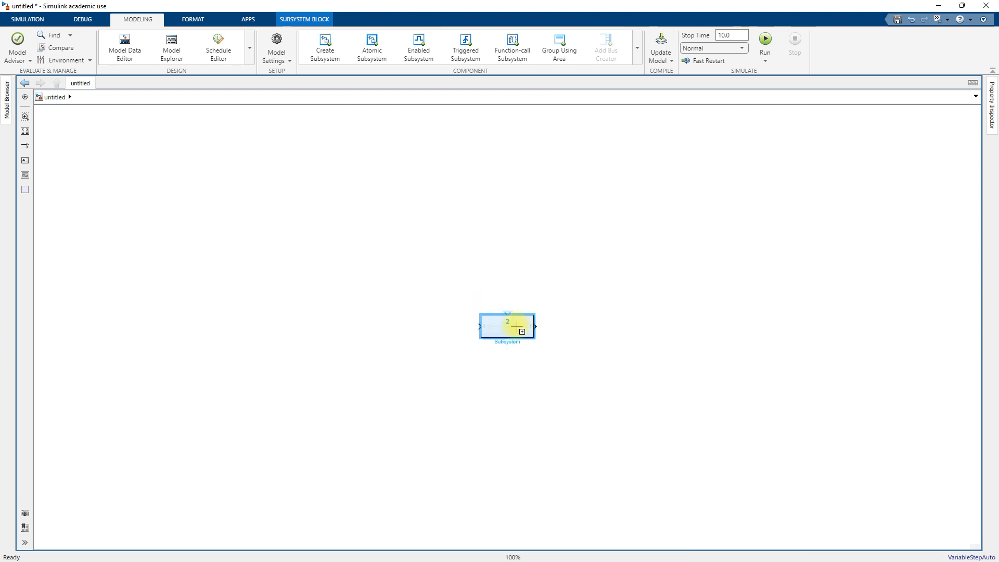
key("Escape")
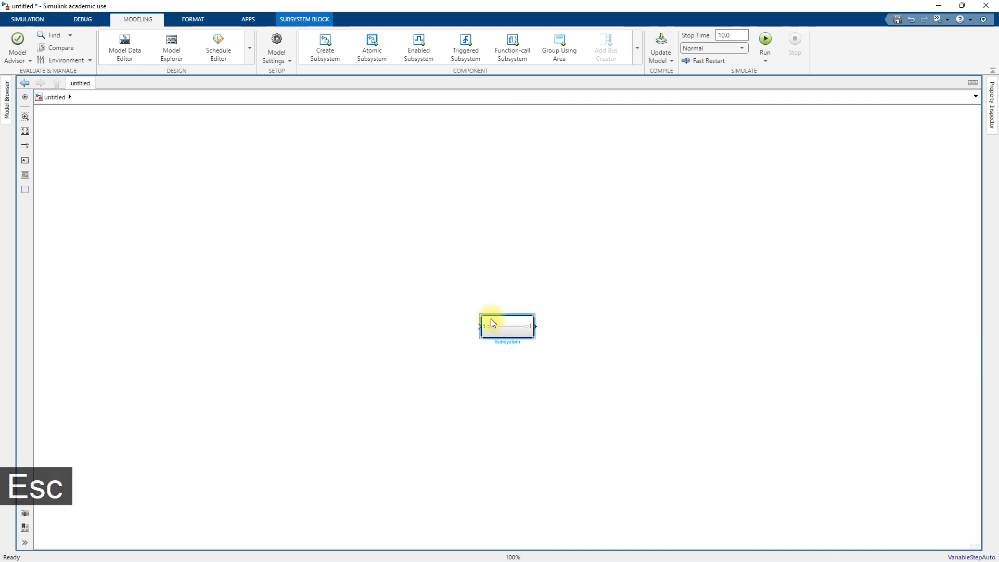
key("Delete")
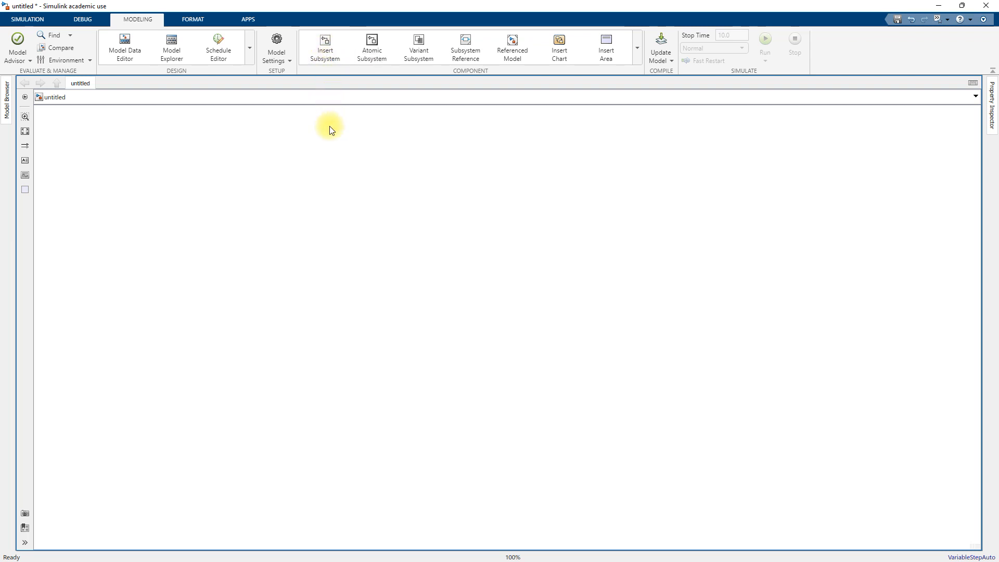
Examine the formatting tools, including the options for copying a model screenshot as a bitmap or Windows Metafile.
left_click(203, 21)
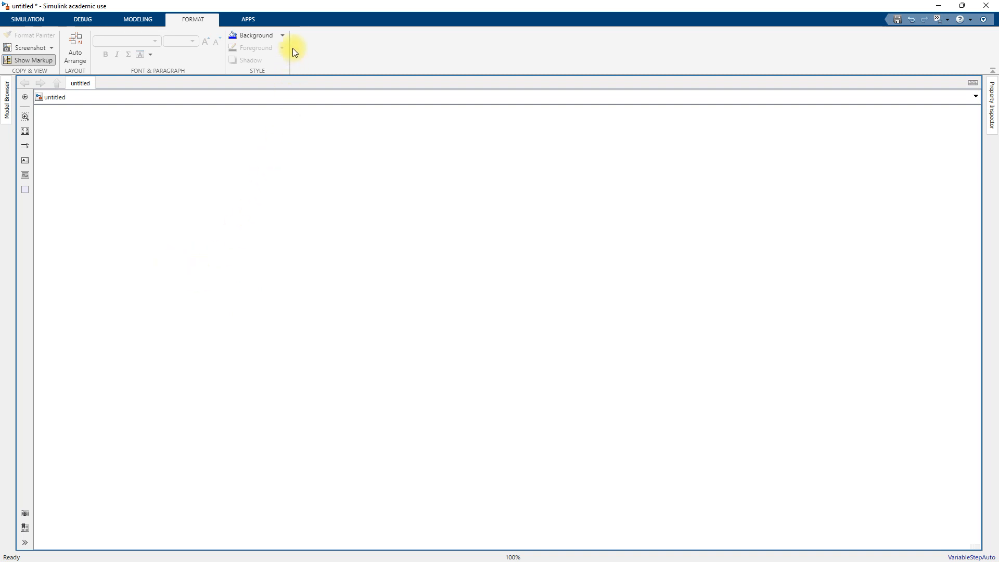
key("ctrl")
key("ctrl")
left_click(48, 48)
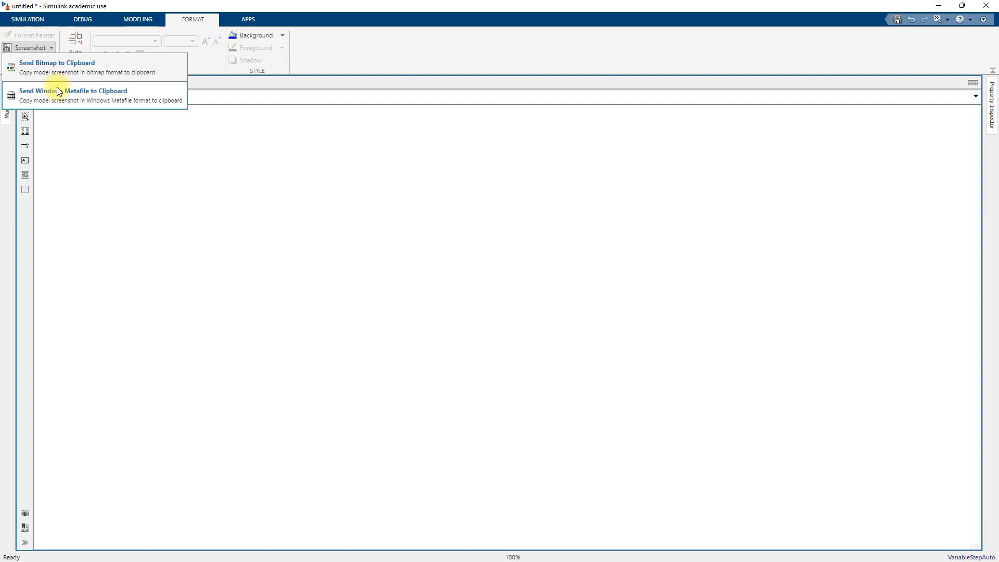
left_click(50, 46)
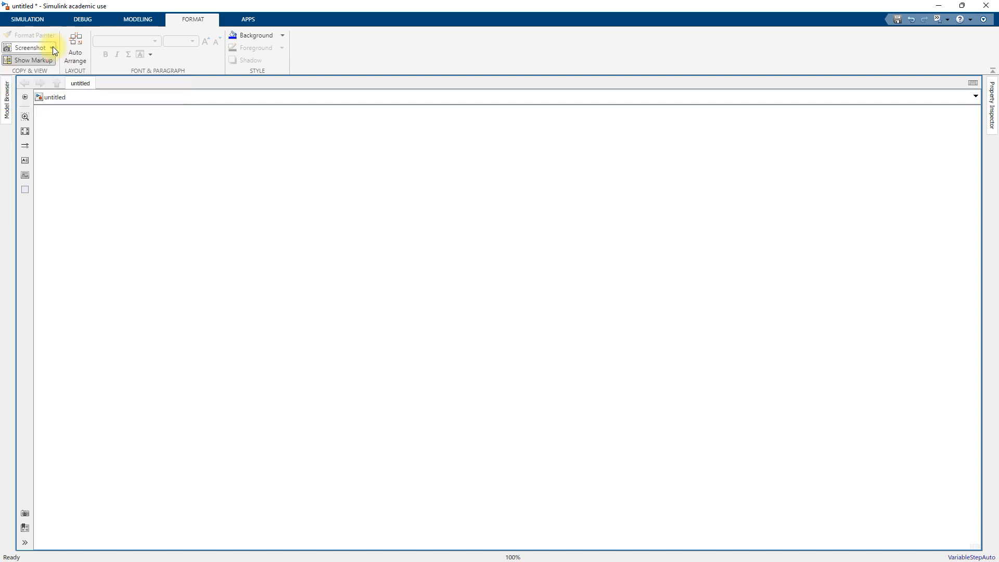
Examine the available Simulink apps and the options for getting and managing add-ons and hardware support packages.
left_click(248, 23)
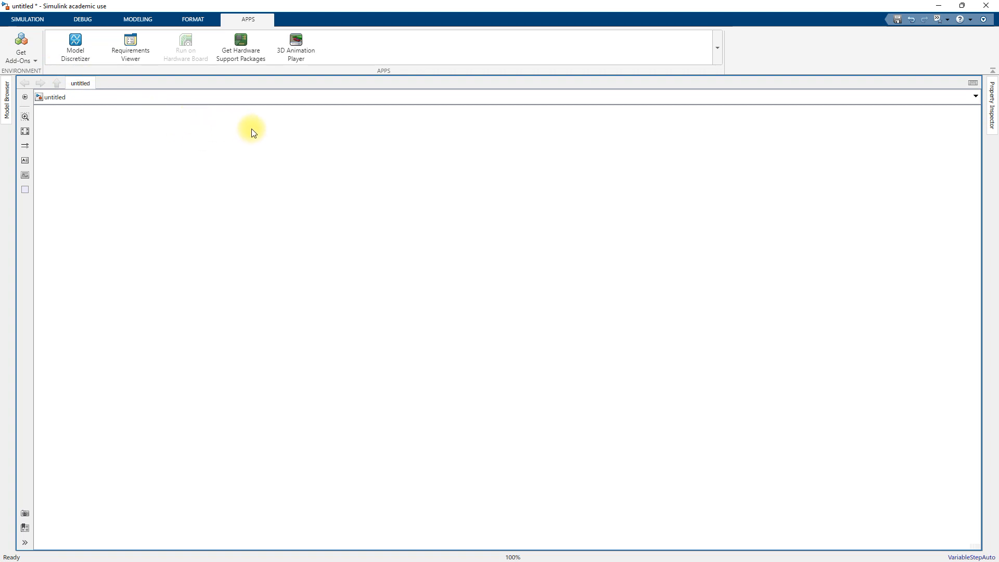
left_click(27, 57)
key("ctrl")
key("ctrl")
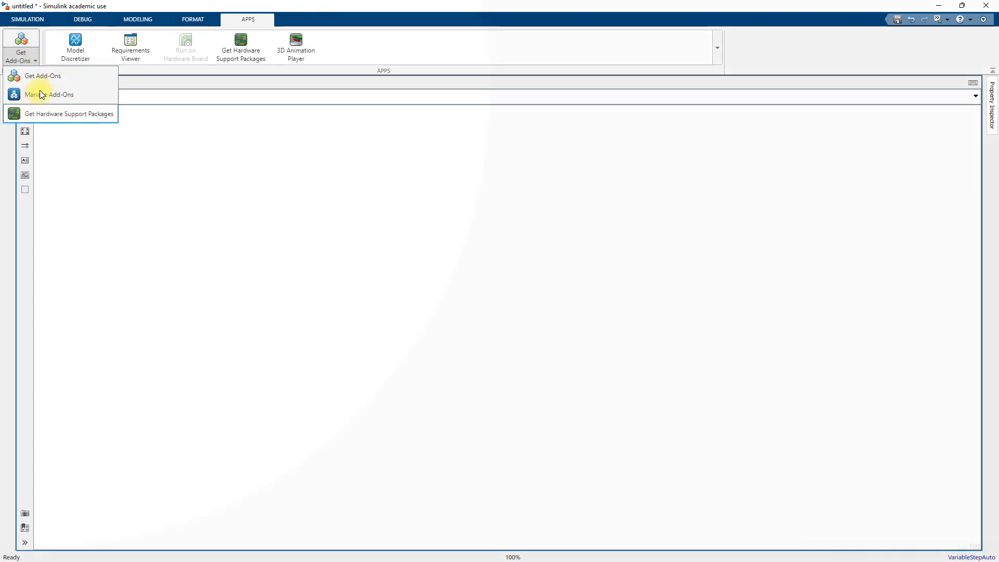
left_click(30, 59)
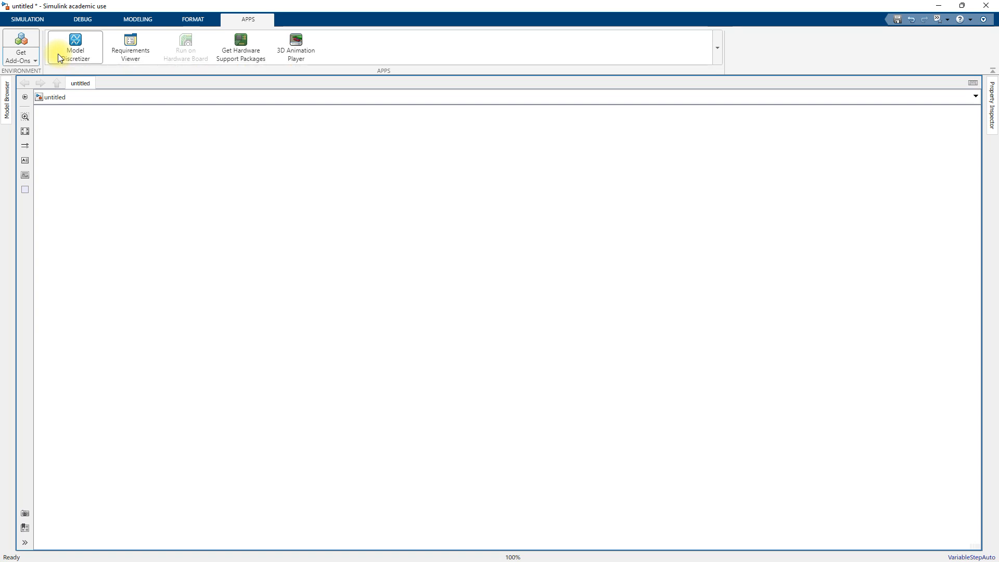
Return to the simulation tools, reopen the Library Browser at Commonly Used Blocks, and move it aside to uncover part of the canvas.
left_click(18, 21)
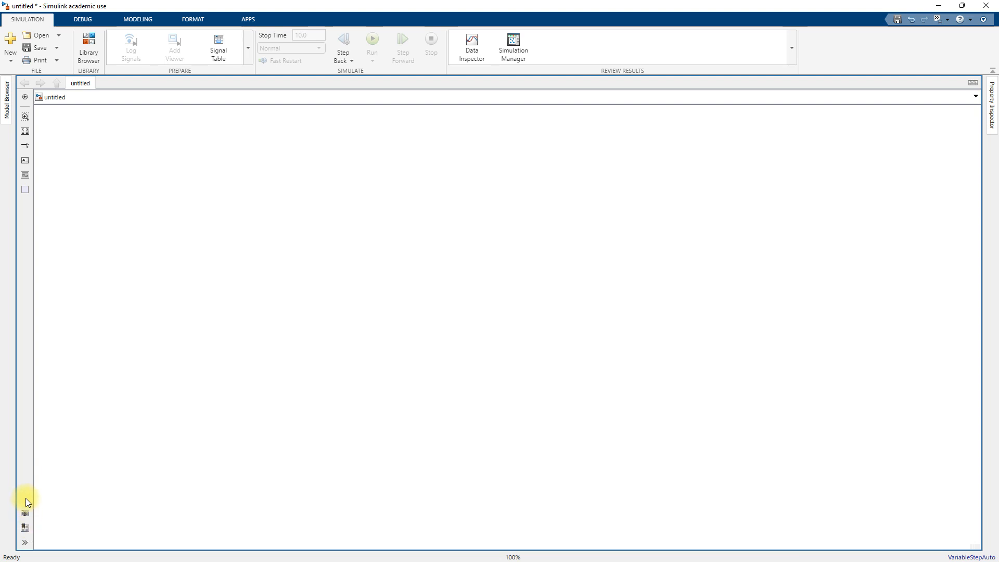
key("ctrl")
key("ctrl")
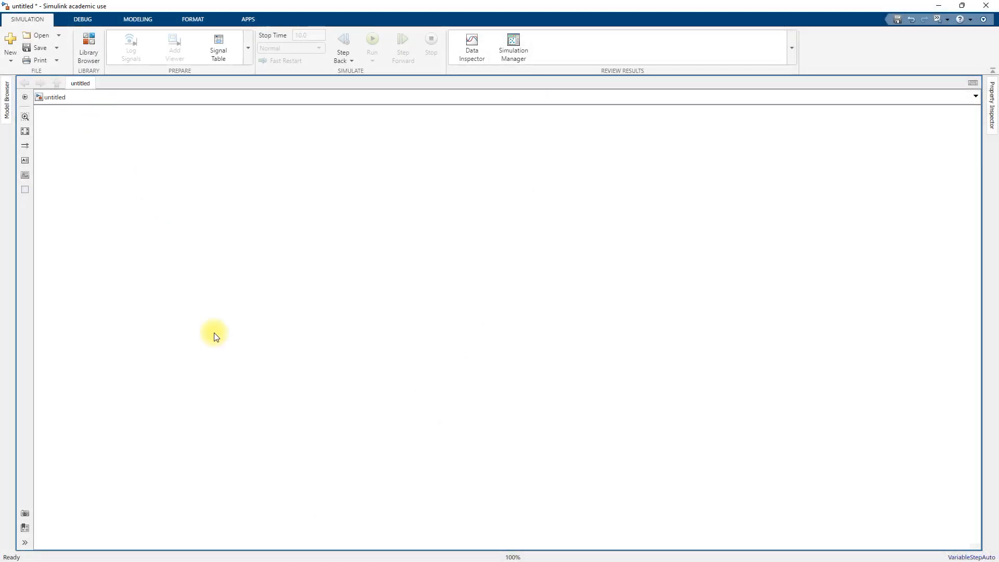
left_click(91, 52)
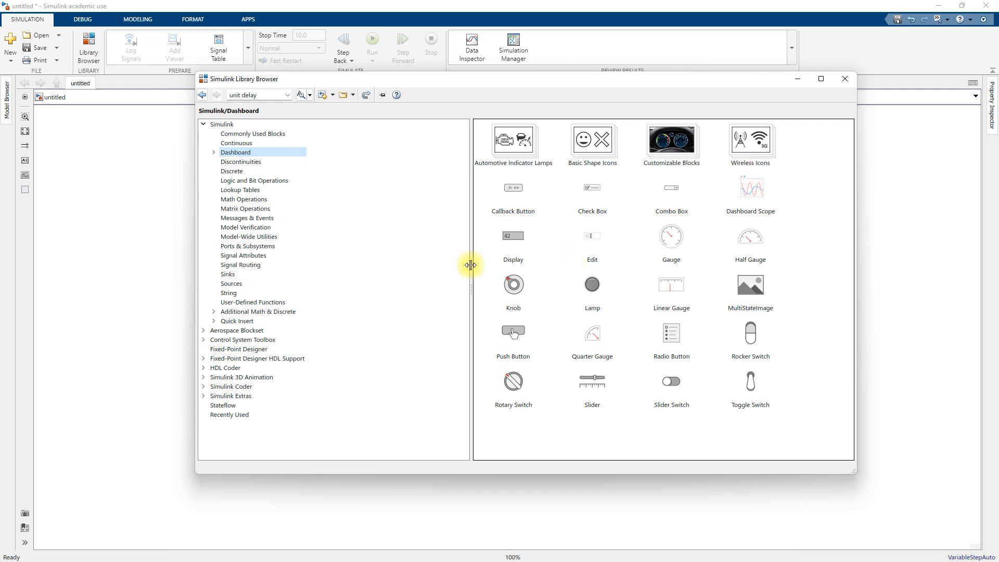
left_click(244, 134)
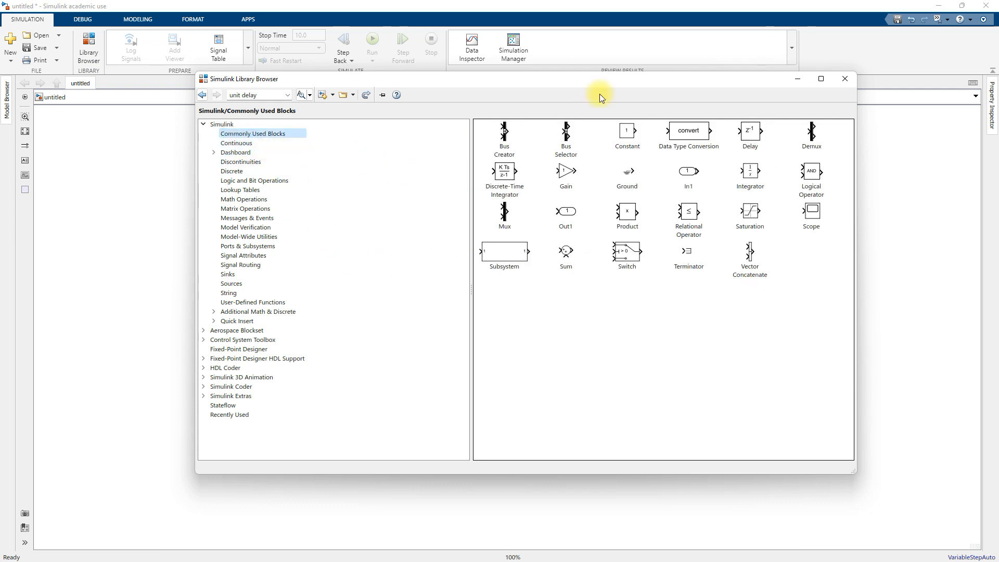
left_click_drag(566, 83, 689, 52)
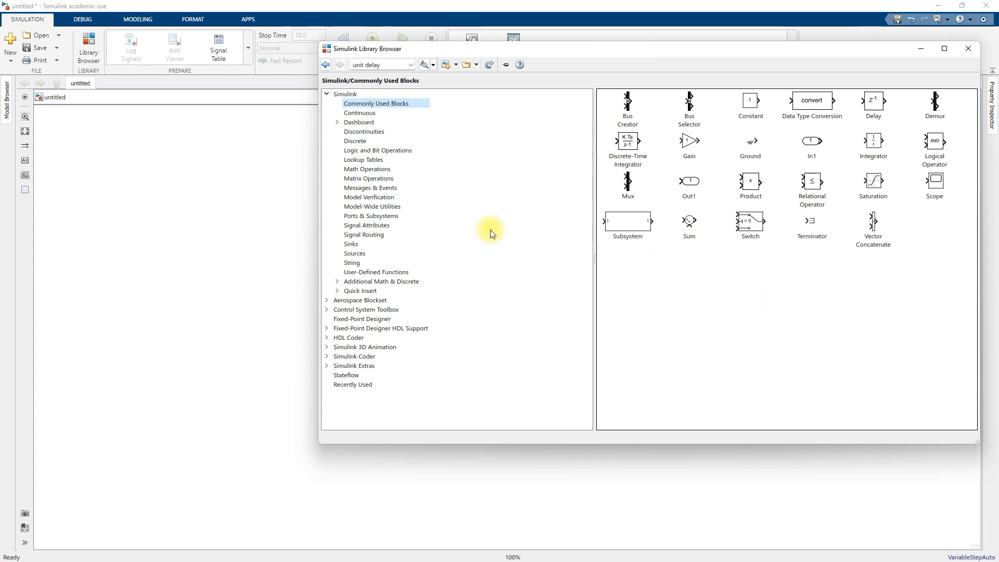
Add a Sine Wave block from the Sources library to the upper-left area of the model canvas.
left_click(353, 255)
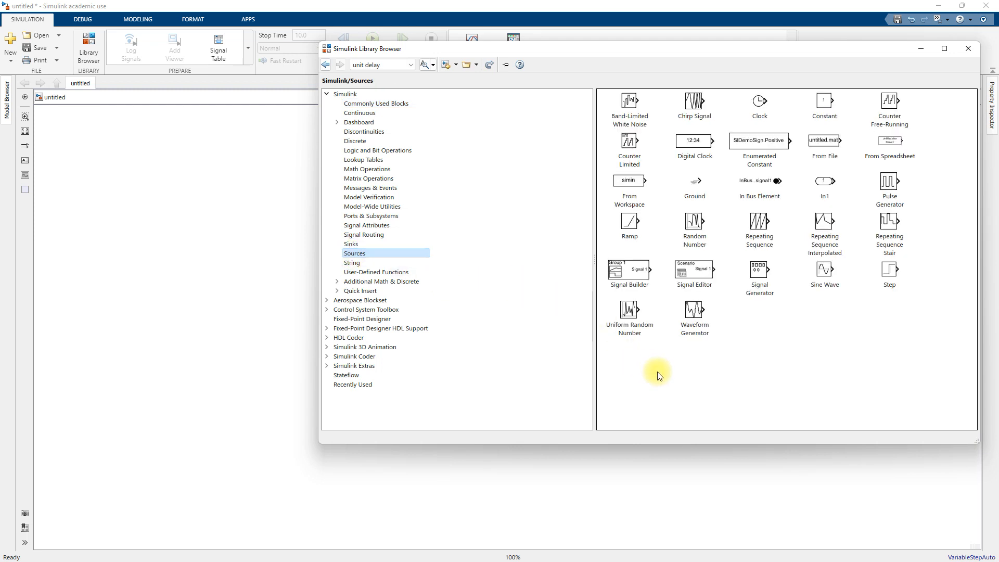
left_click(824, 273)
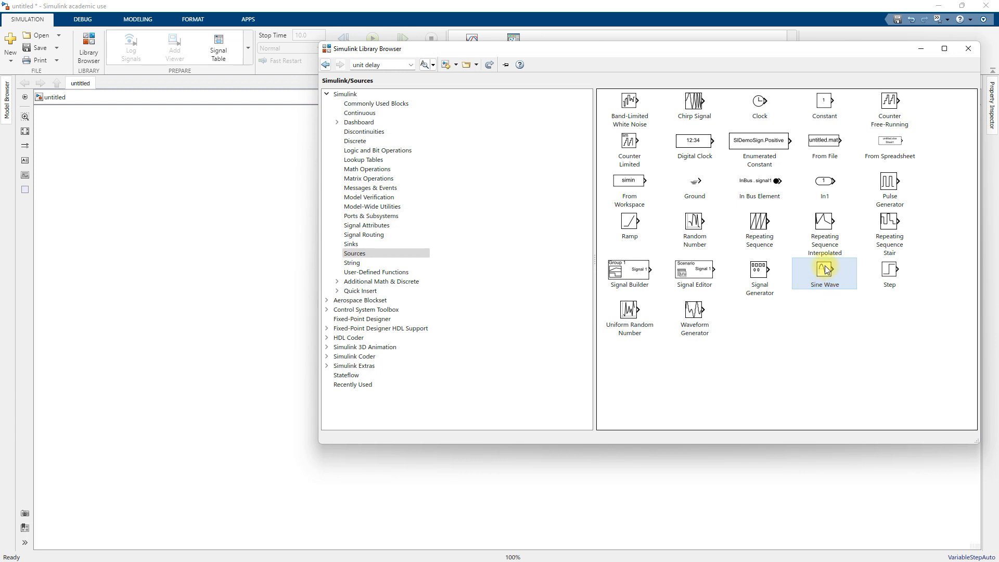
mouse_move(826, 267)
left_click_drag(826, 269, 187, 225)
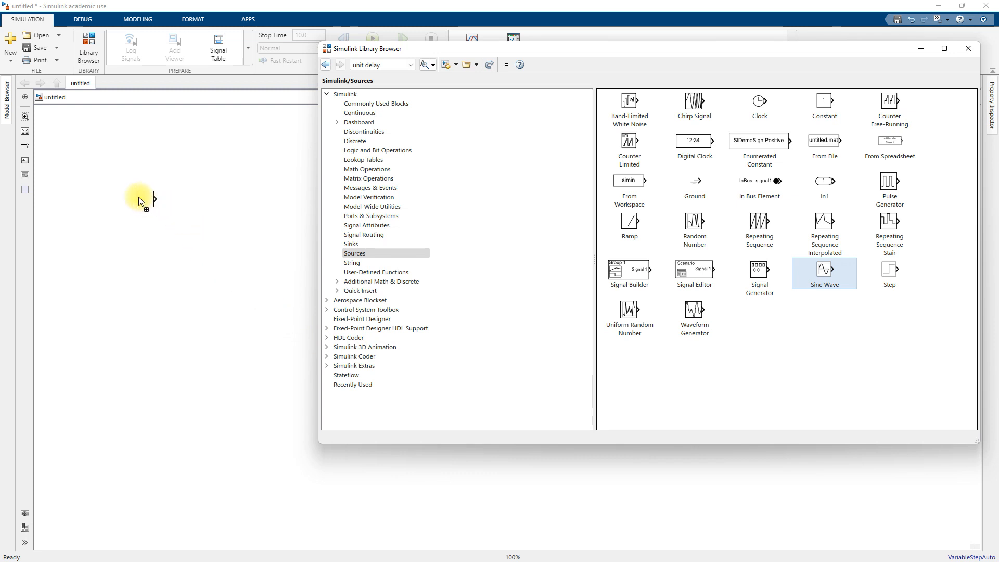
Drop the Sine Wave block near the canvas's upper left and add a Scope block from the Sinks library to its right.
left_click_drag(143, 199, 126, 188)
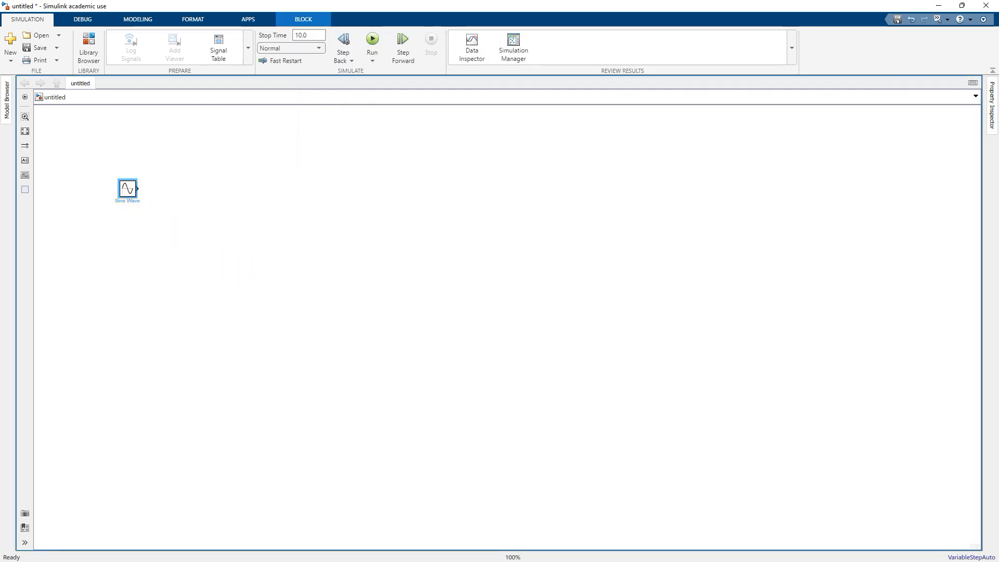
key("alt+Tab")
left_click(378, 253)
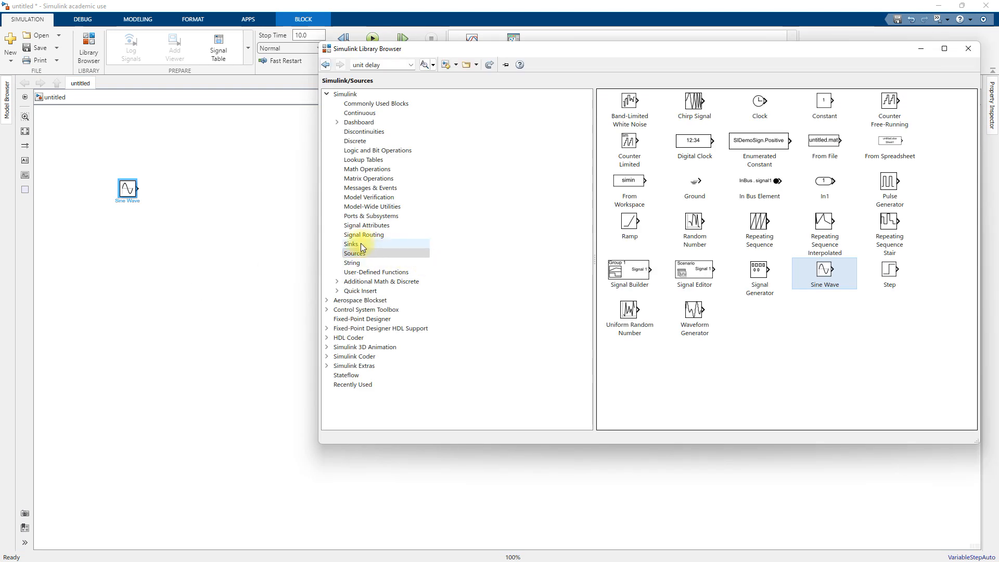
left_click(362, 244)
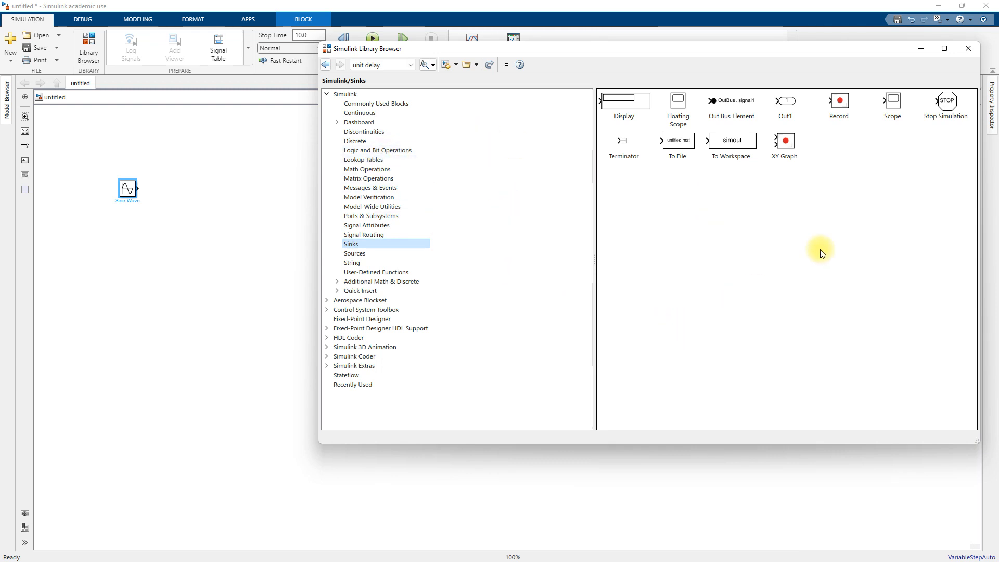
left_click(891, 104)
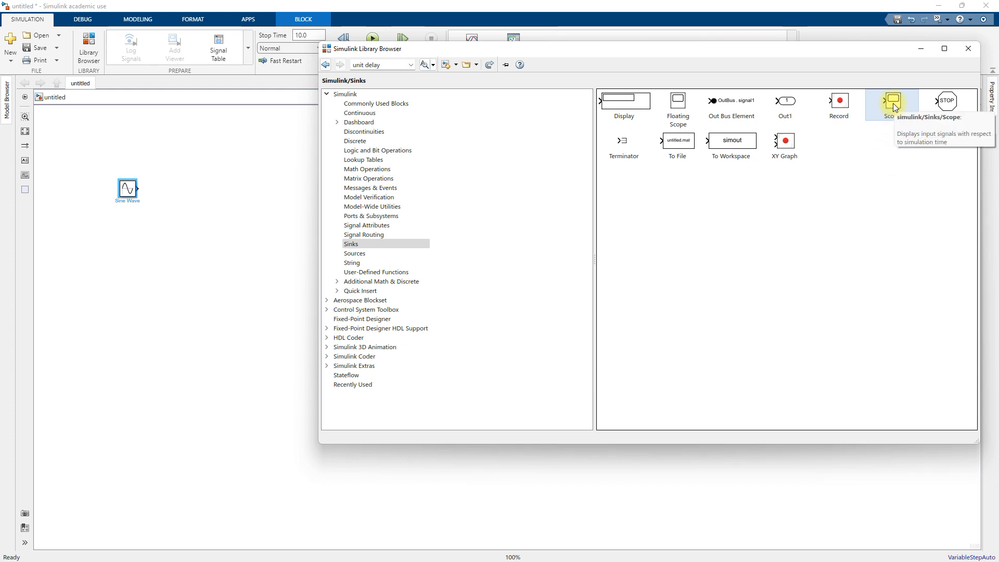
left_click_drag(893, 103, 205, 192)
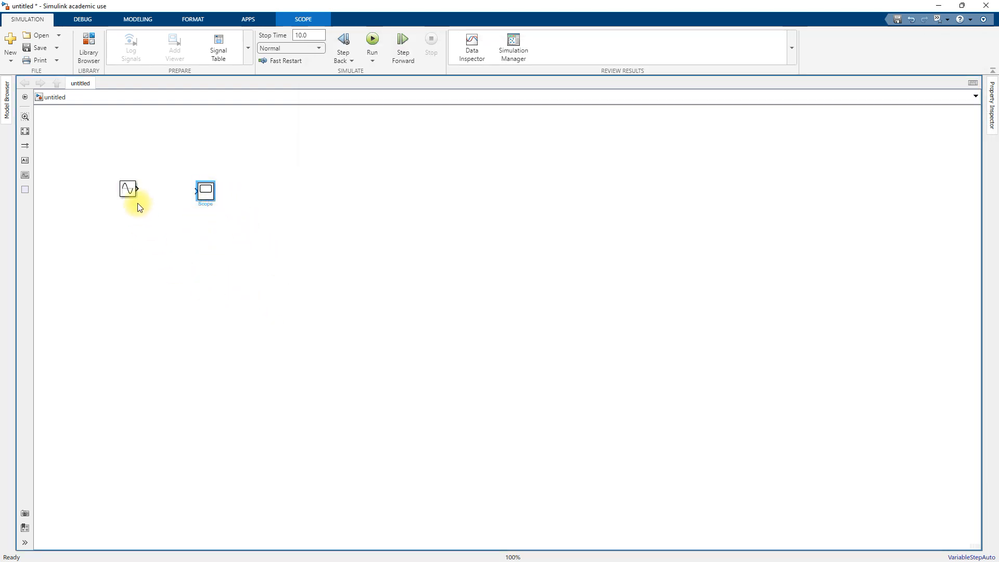
left_click(127, 189)
left_click(205, 197)
Add a Gain block from the Commonly Used Blocks library between the Sine Wave and Scope blocks.
key("alt+Tab")
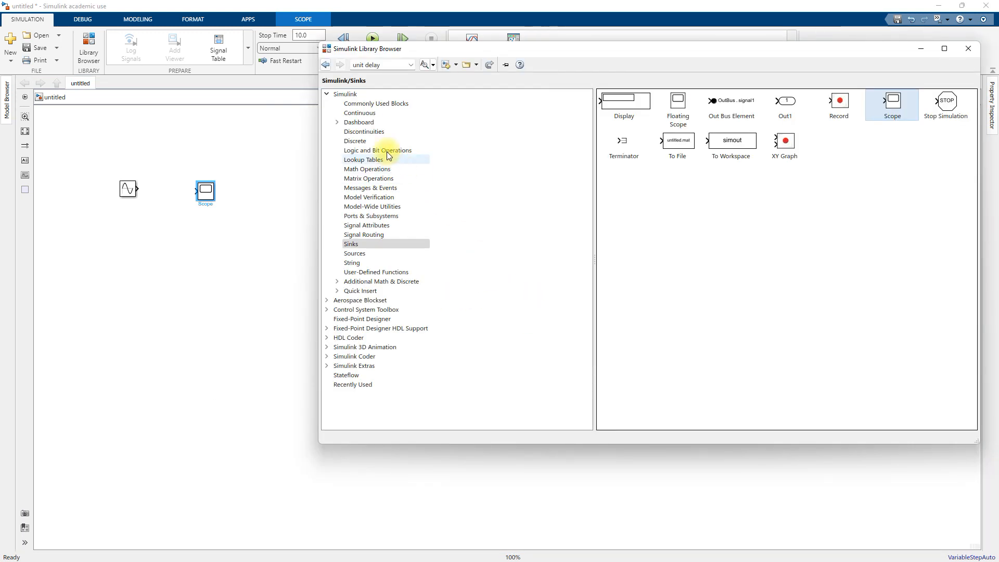
left_click(365, 104)
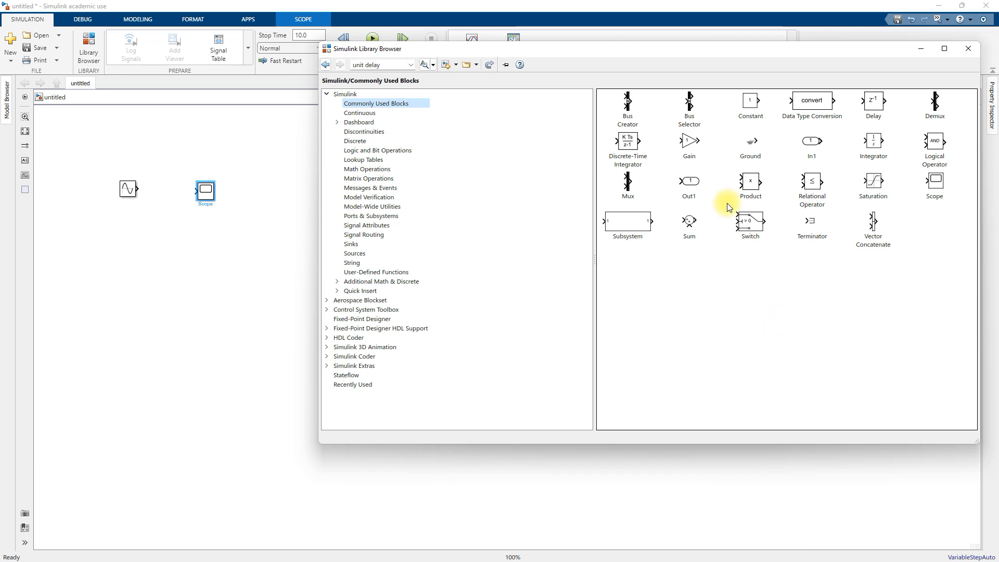
left_click(690, 148)
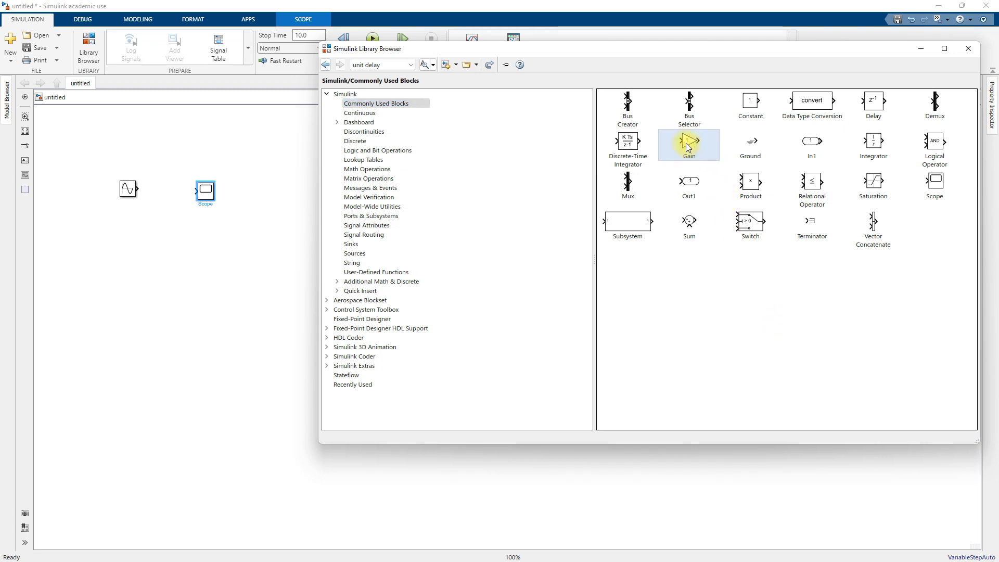
left_click_drag(687, 147, 165, 193)
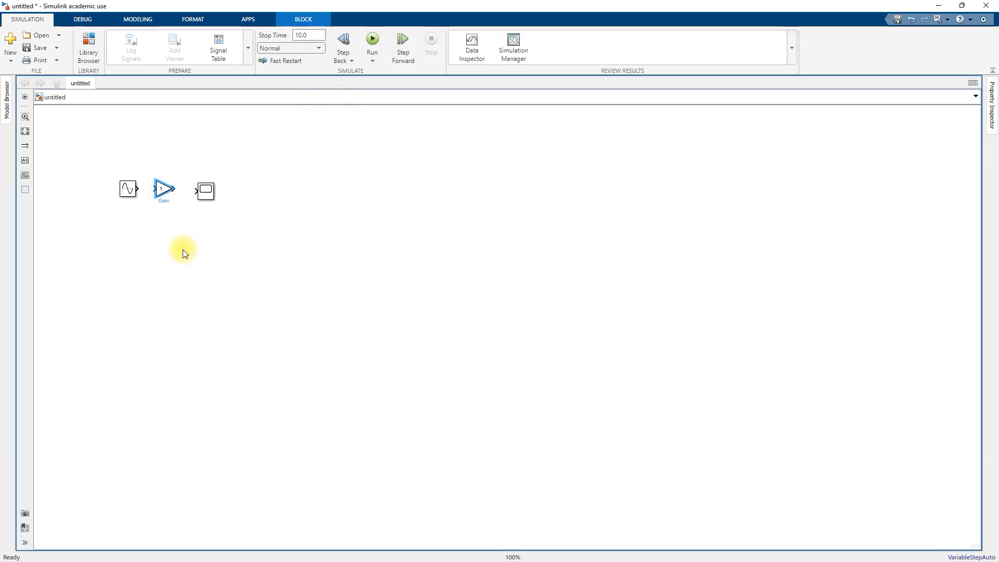
left_click(160, 192)
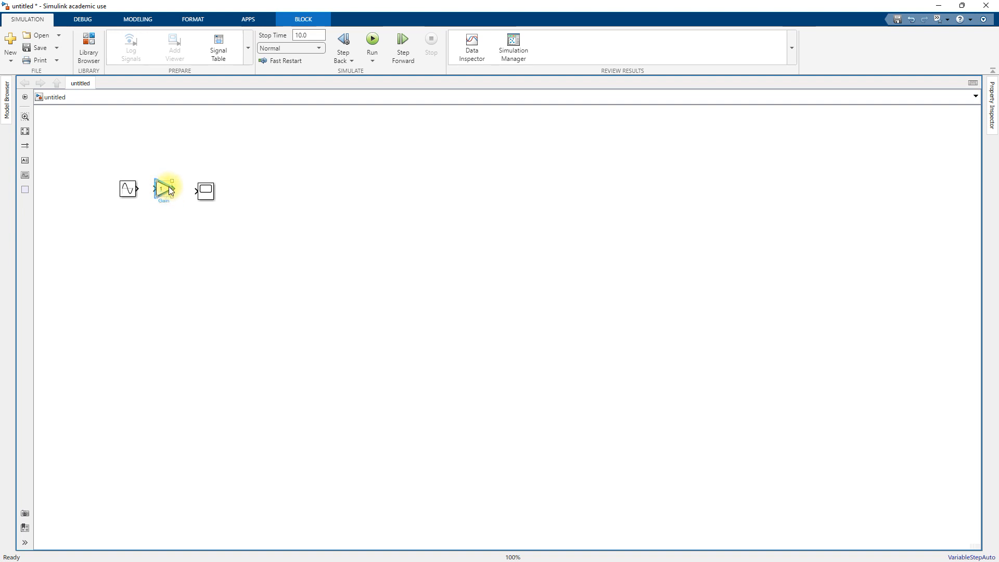
left_click(126, 197)
left_click(163, 191)
left_click(223, 293)
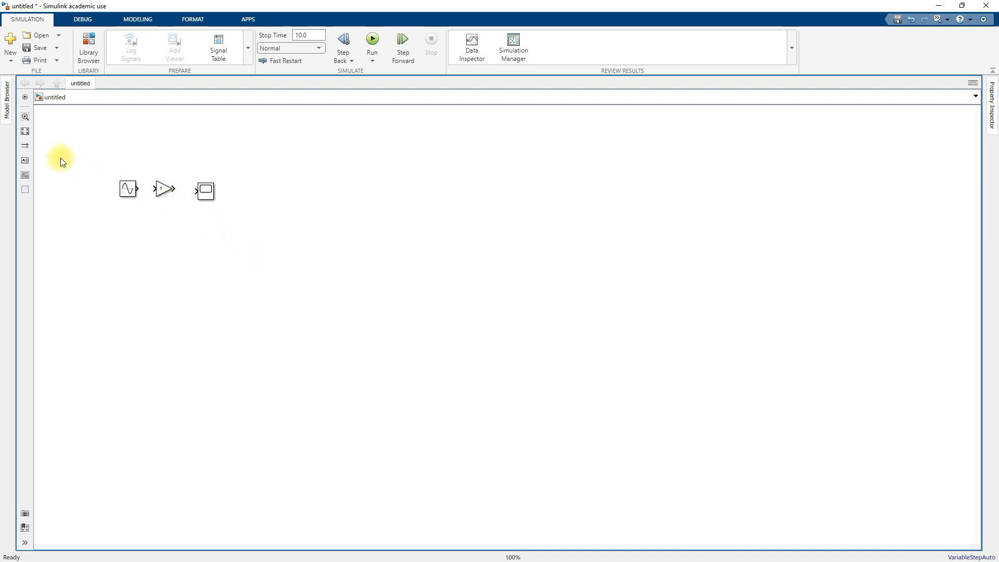
Fit the model to the view and line up the three blocks in an evenly spaced row, joining Sine Wave to Gain.
left_click(25, 131)
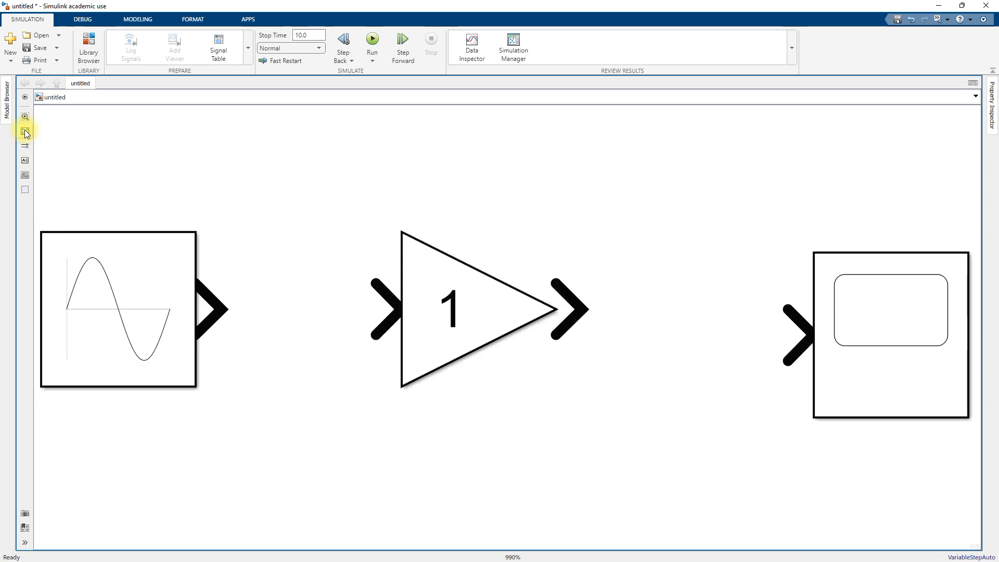
left_click(440, 341)
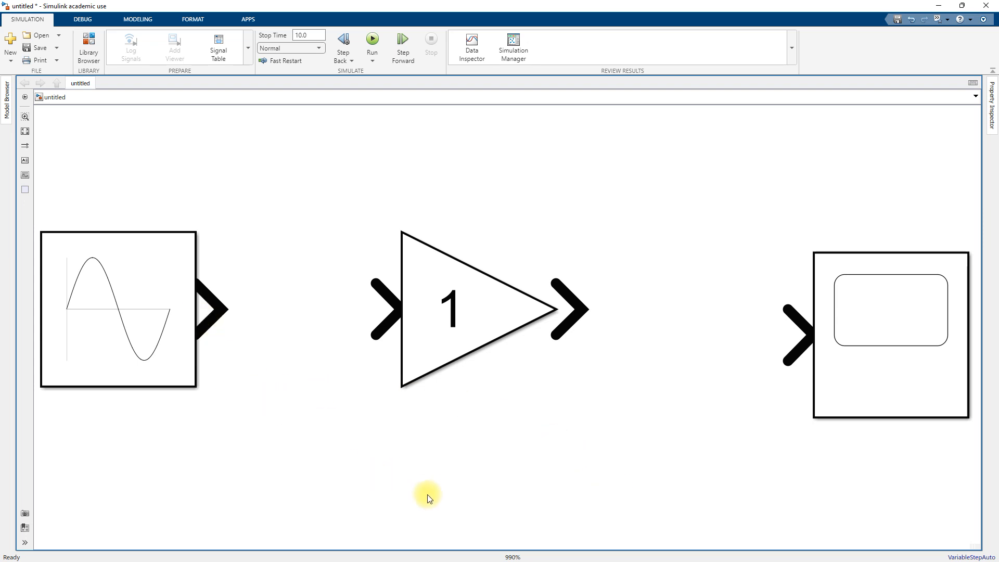
left_click_drag(134, 310, 190, 306)
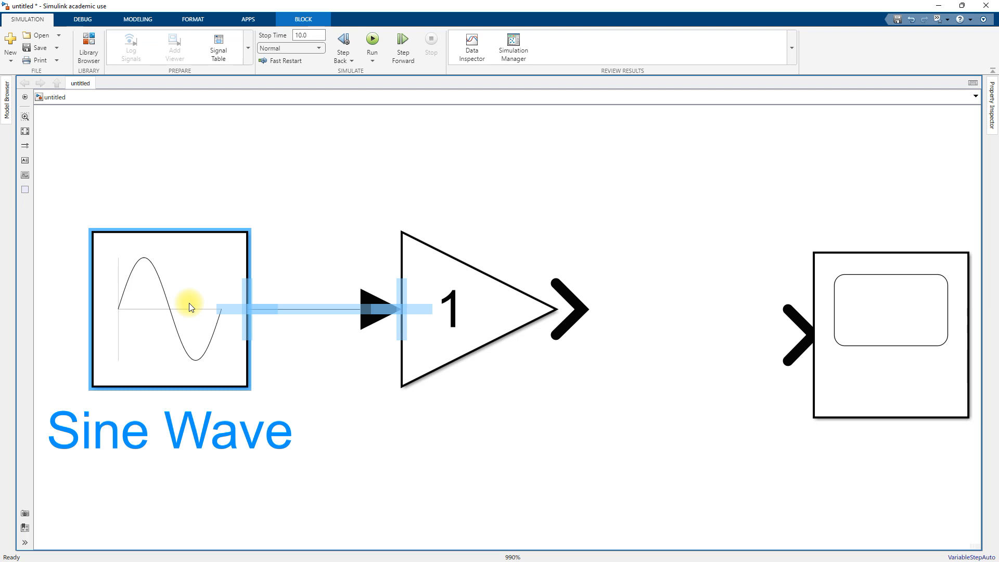
left_click_drag(183, 306, 175, 307)
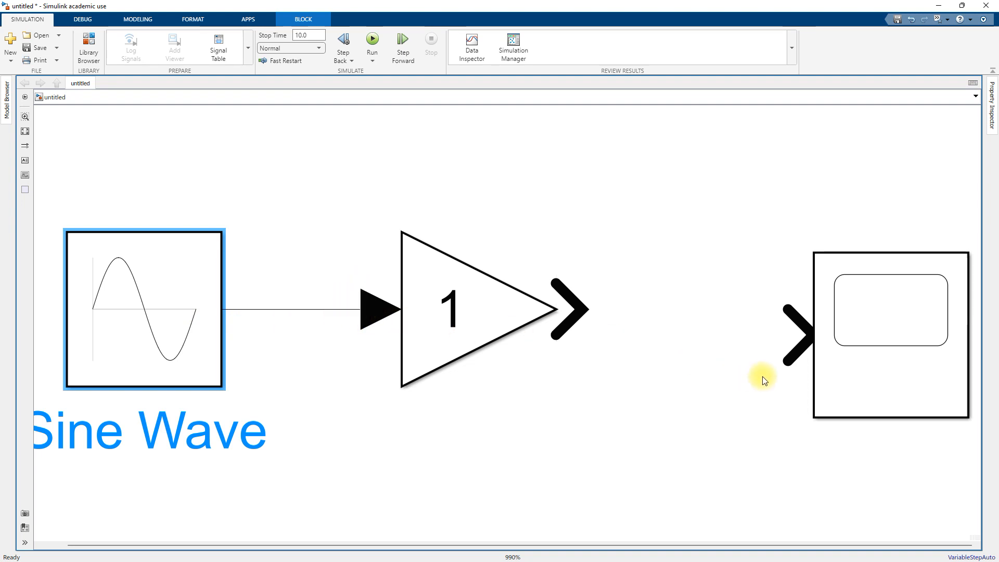
left_click(872, 347)
left_click_drag(873, 347, 844, 348)
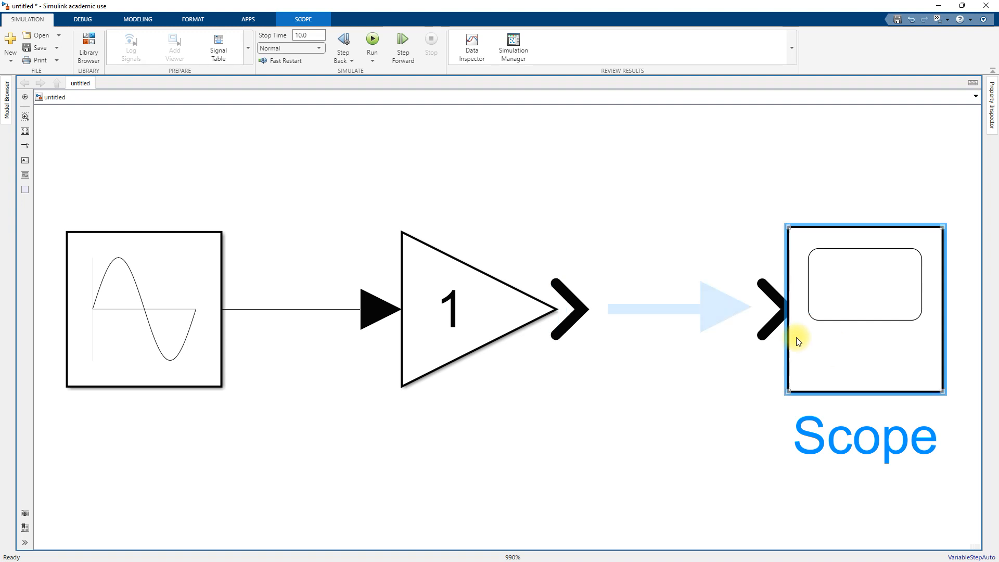
left_click_drag(458, 312, 520, 318)
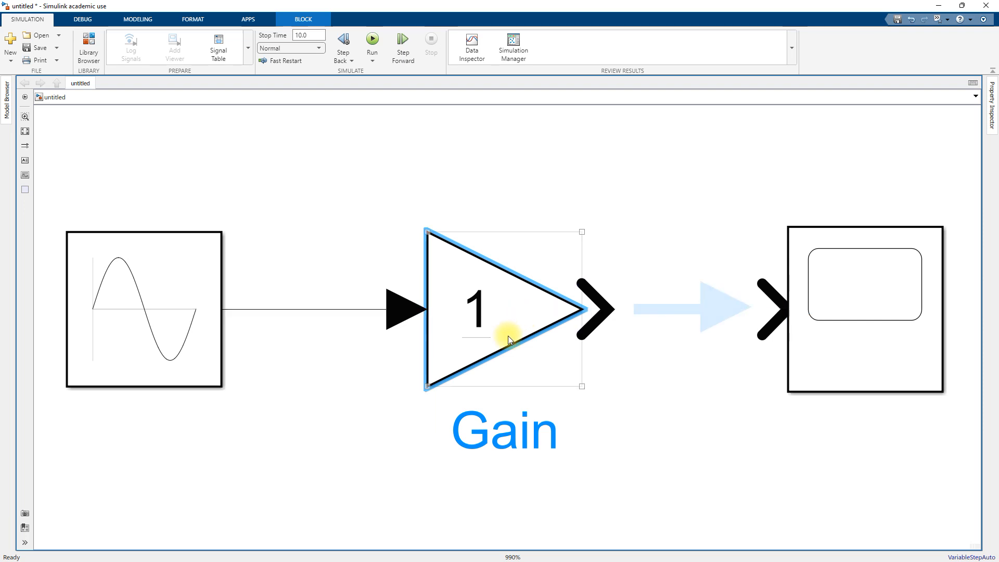
Delete the signal line between Sine Wave and Gain, and reconnect the Sine Wave output to the Gain input.
left_click(294, 309)
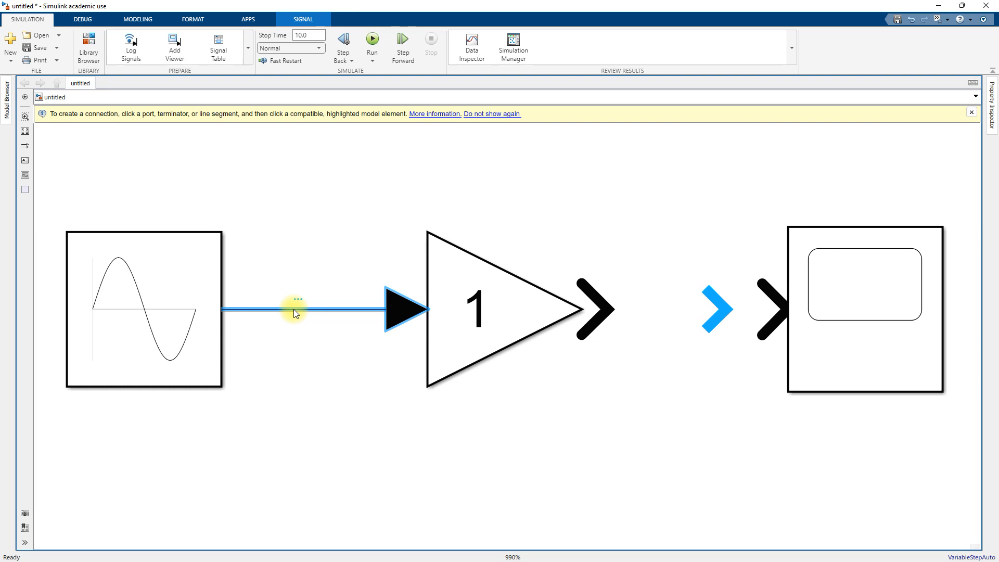
key("Delete")
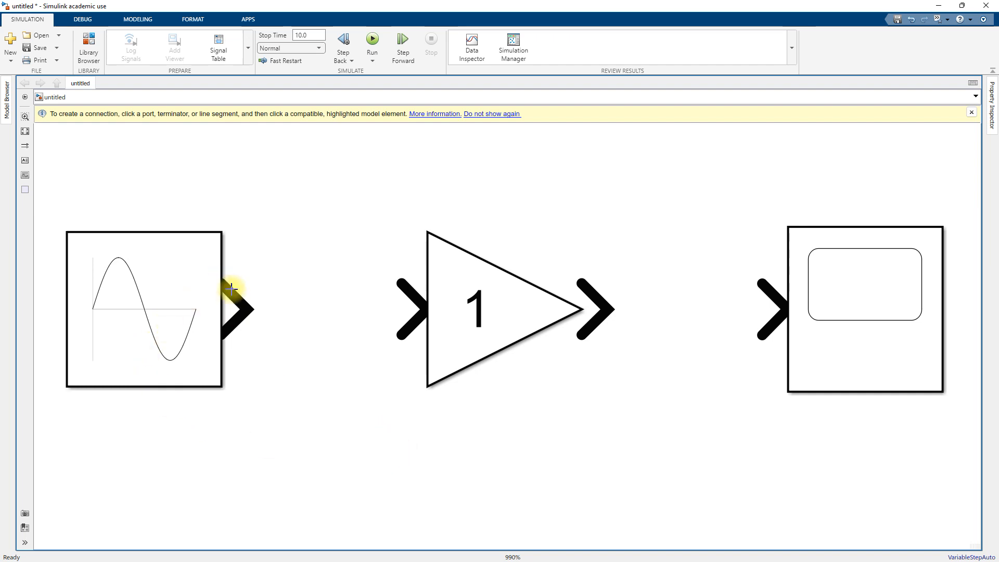
left_click(209, 281)
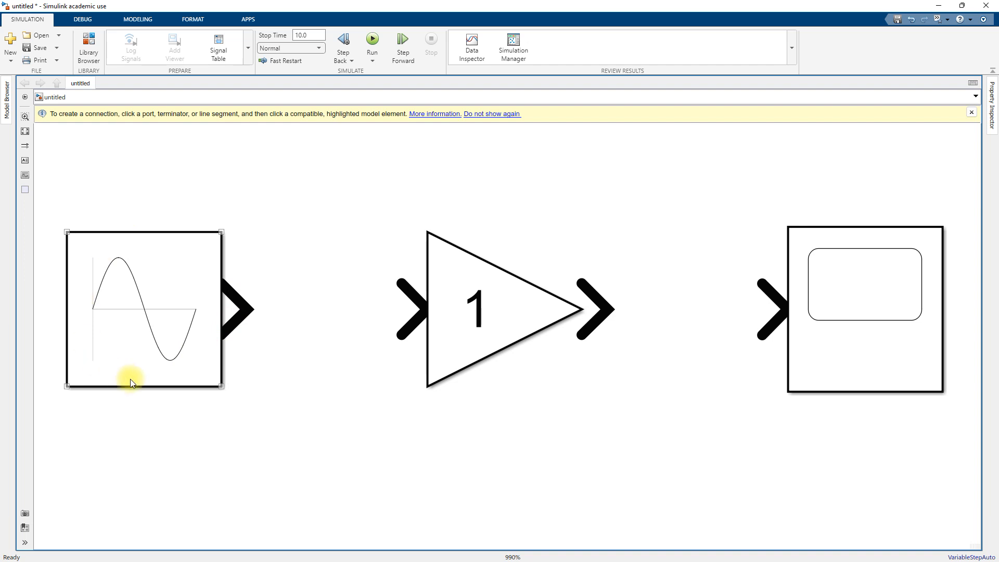
left_click(129, 326)
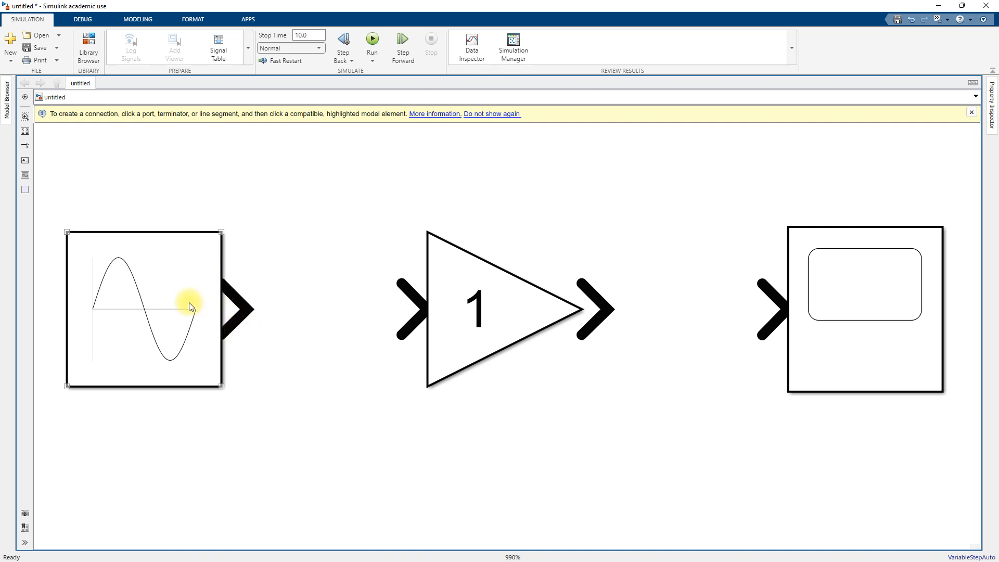
left_click(238, 307)
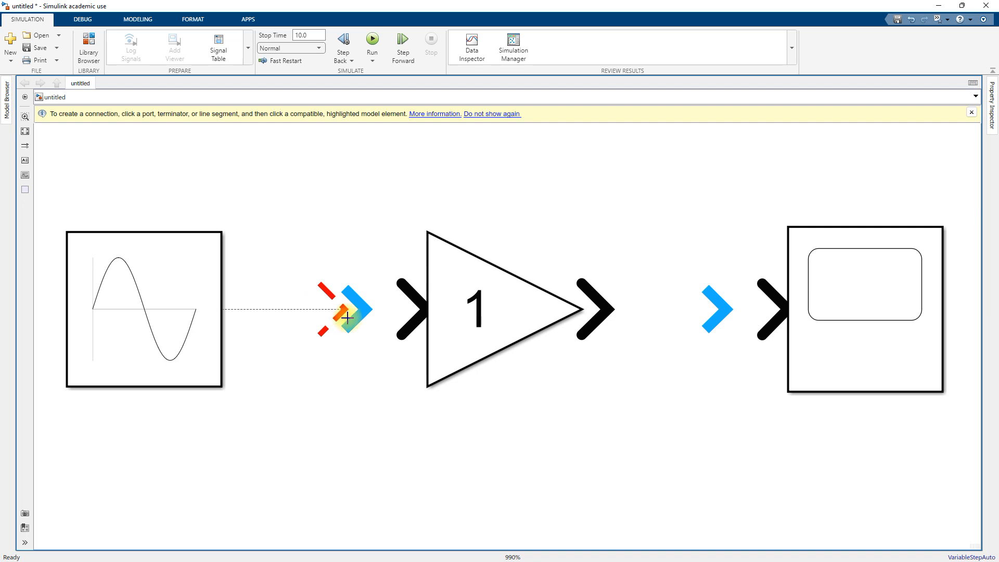
left_click(382, 318)
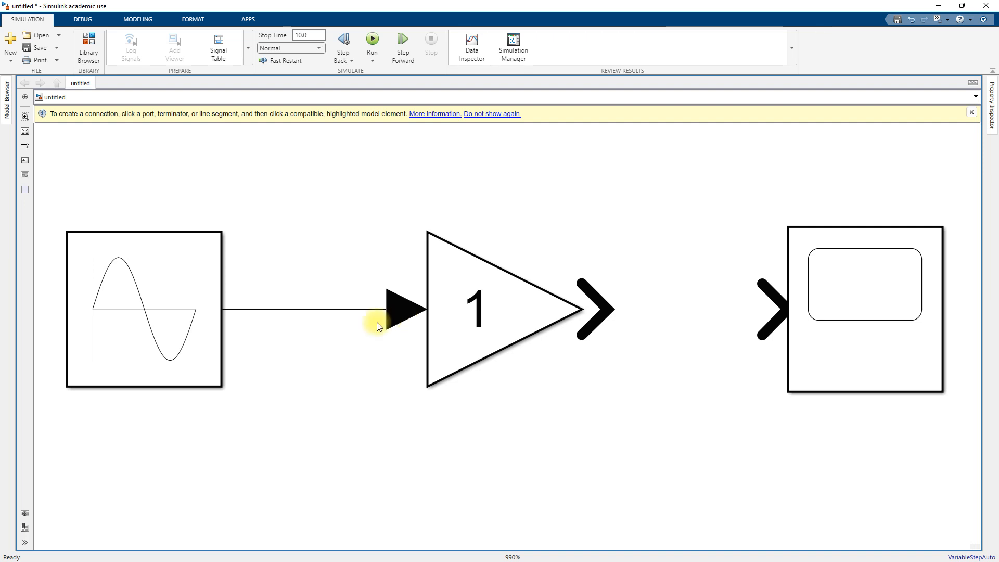
Connect the Gain block's output to the Scope block's input.
left_click(190, 307)
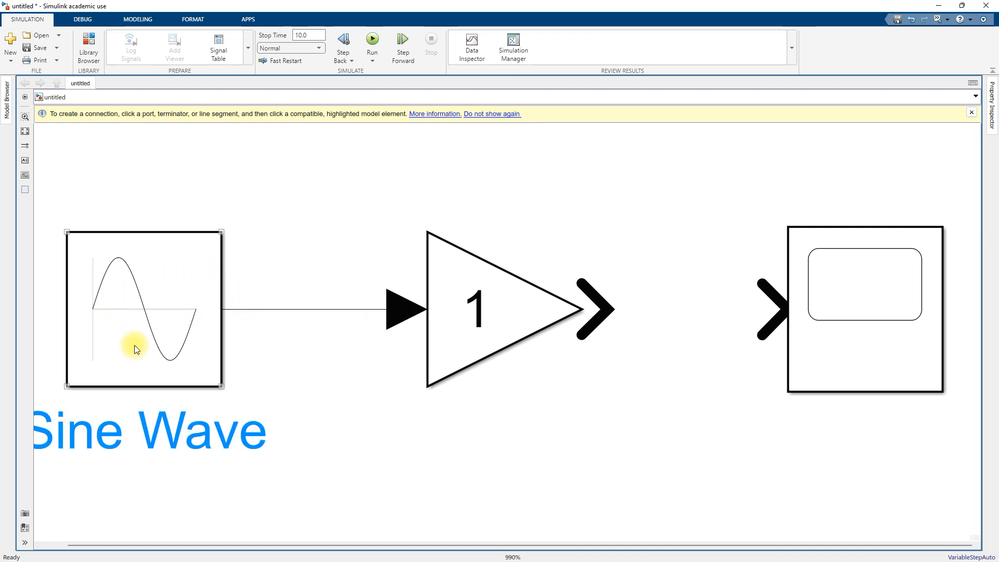
left_click(463, 303)
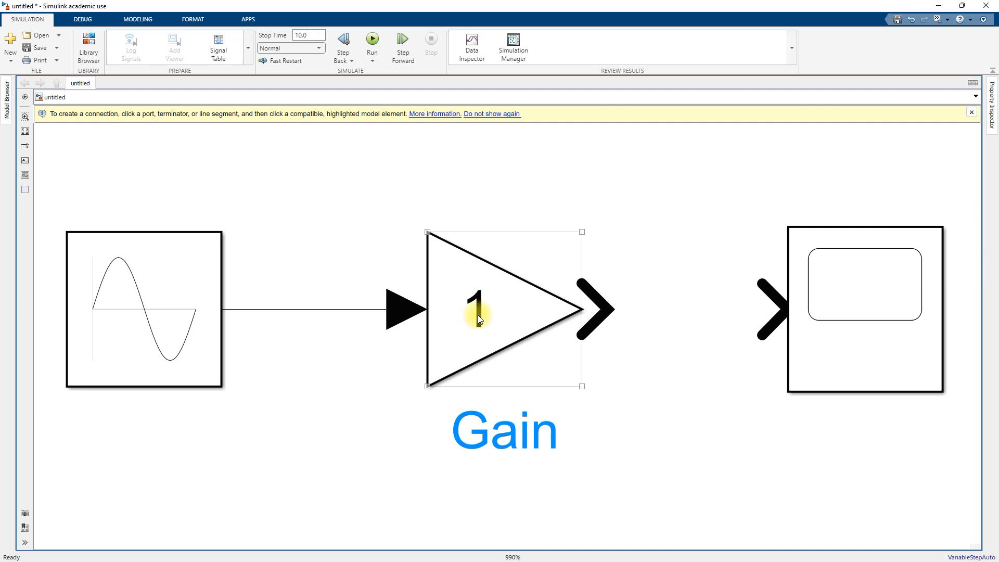
left_click(601, 382)
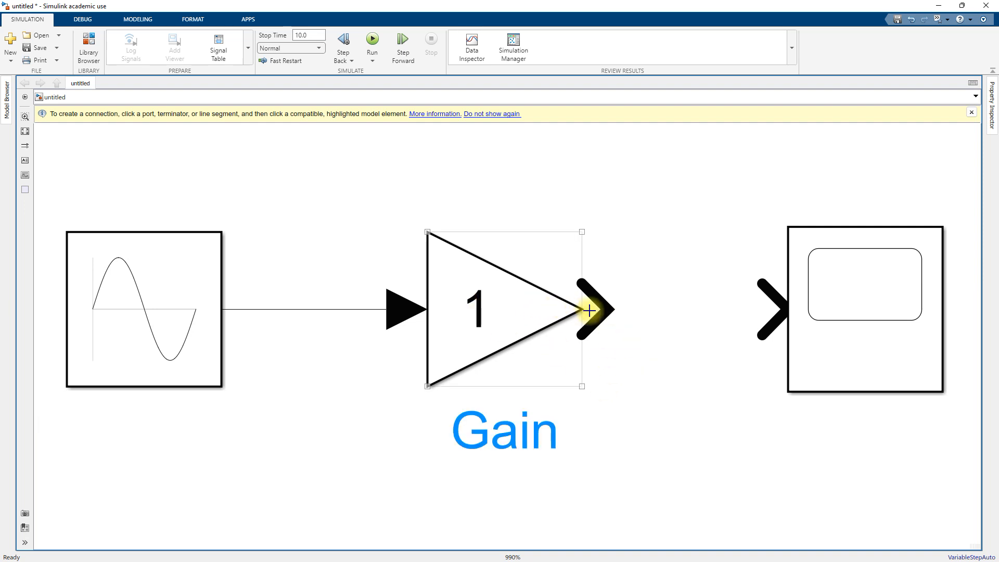
left_click_drag(601, 310, 772, 315)
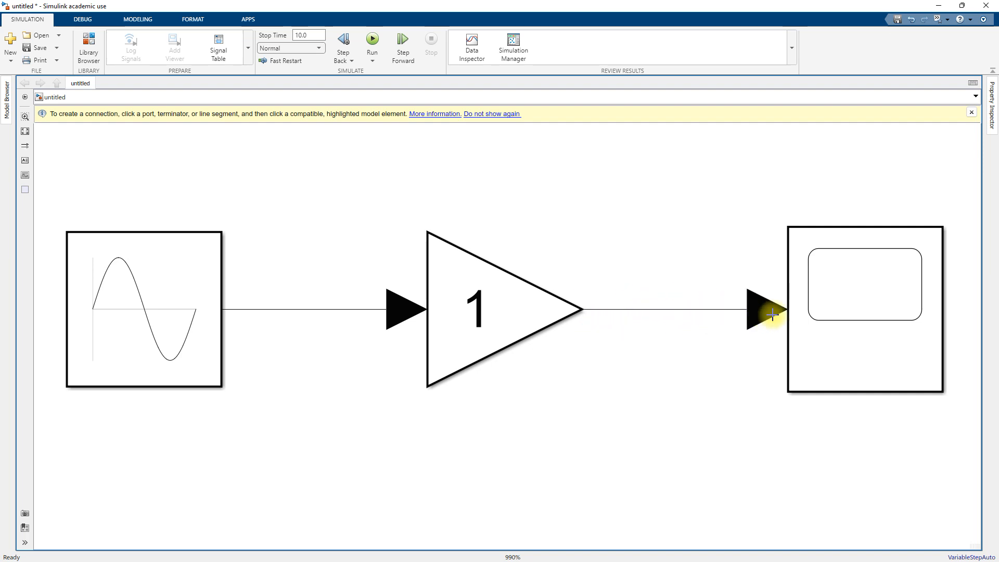
left_click(443, 302)
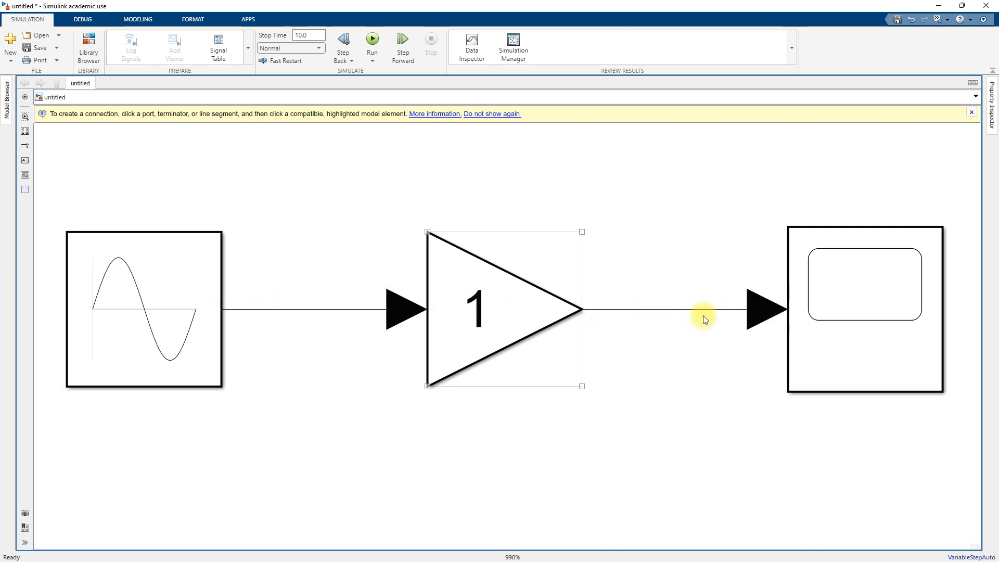
left_click(177, 312)
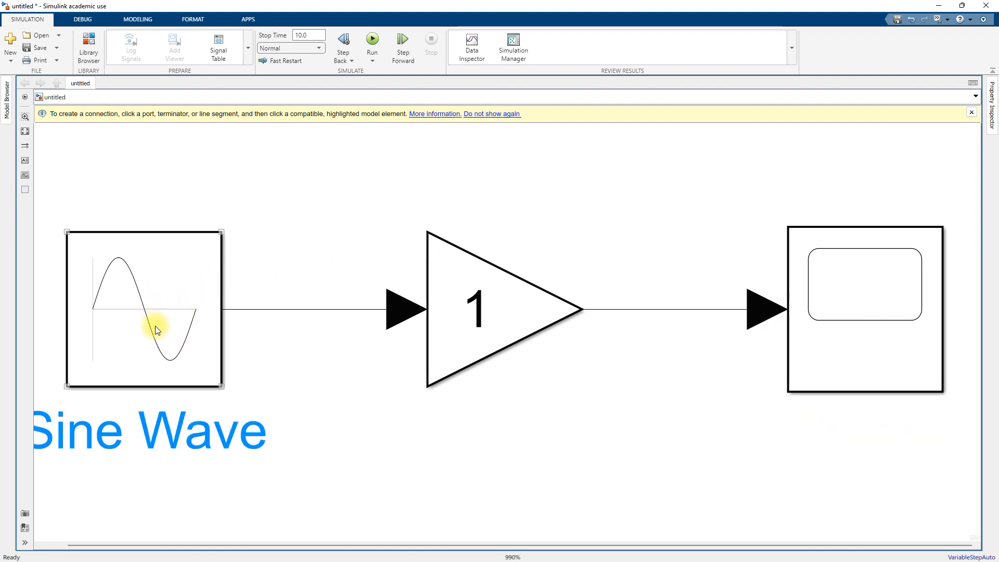
left_click(487, 310)
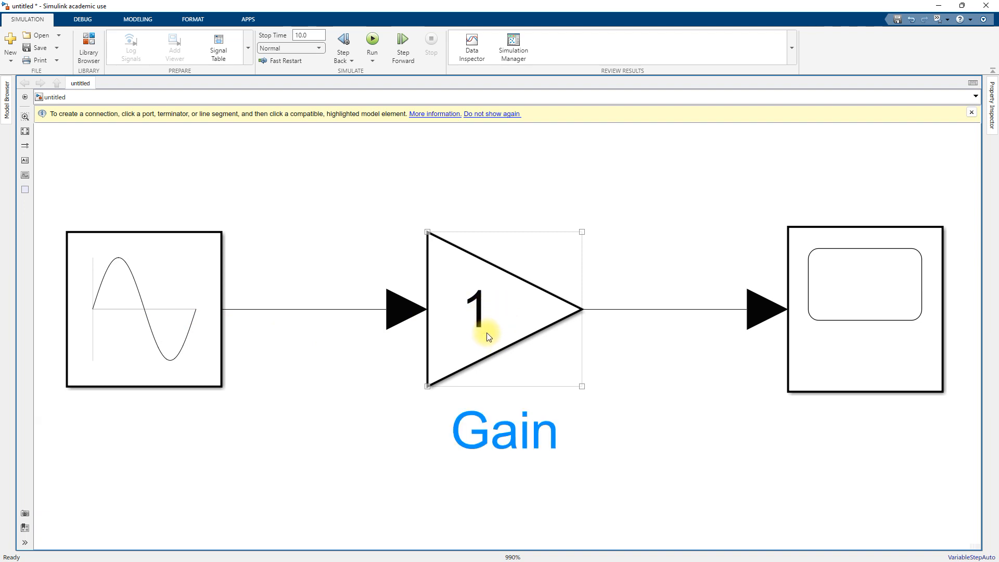
left_click(849, 327)
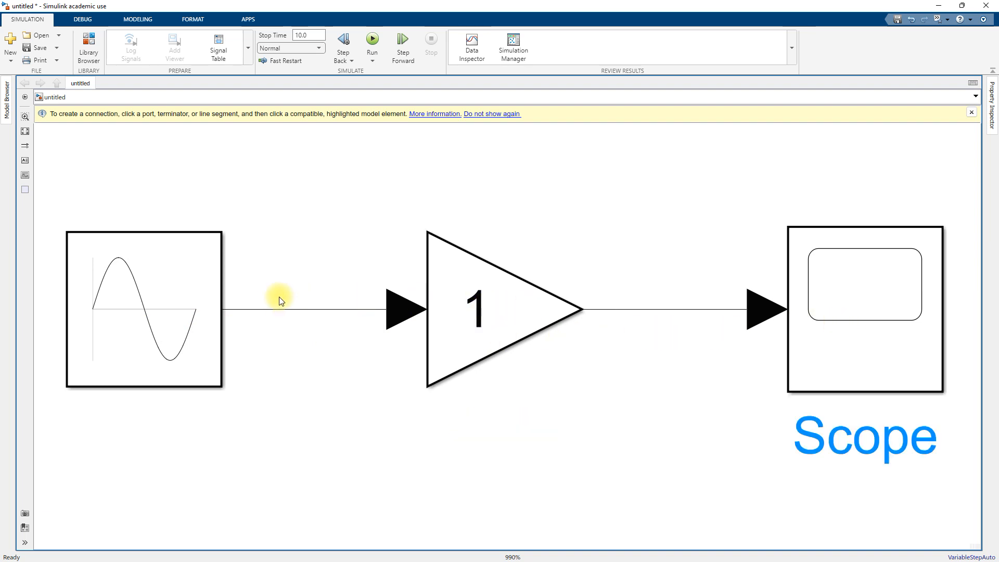
Examine the Sine Wave block's parameters, including sine type, amplitude, bias, frequency, phase and sample time, and close them without changes.
left_click(178, 319)
left_click(152, 314)
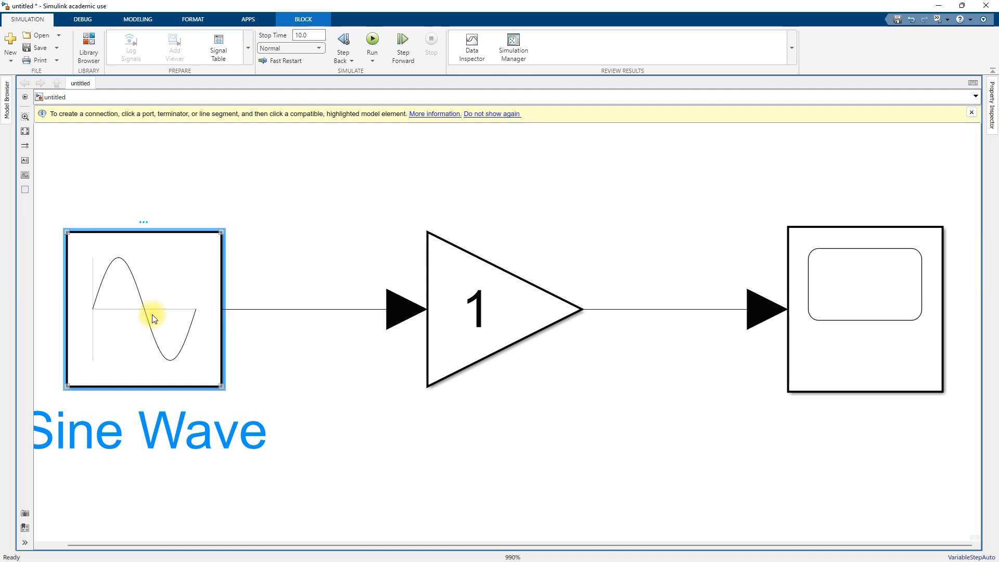
double_click(158, 317)
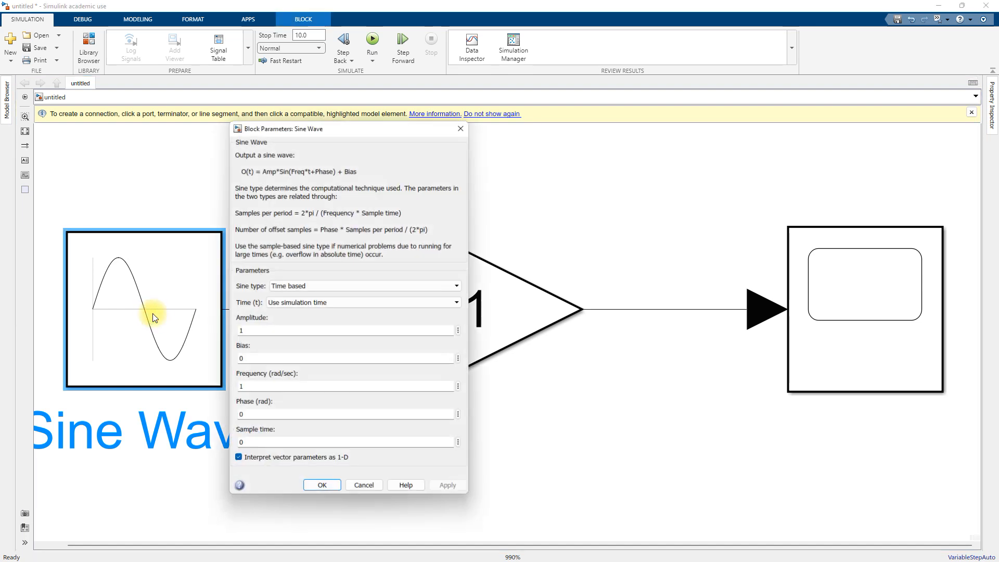
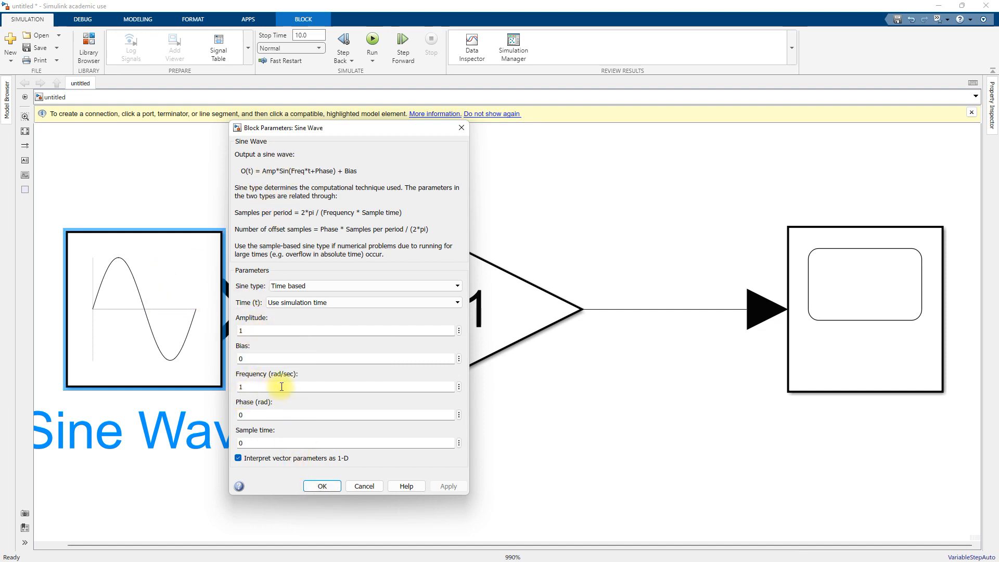
left_click(321, 486)
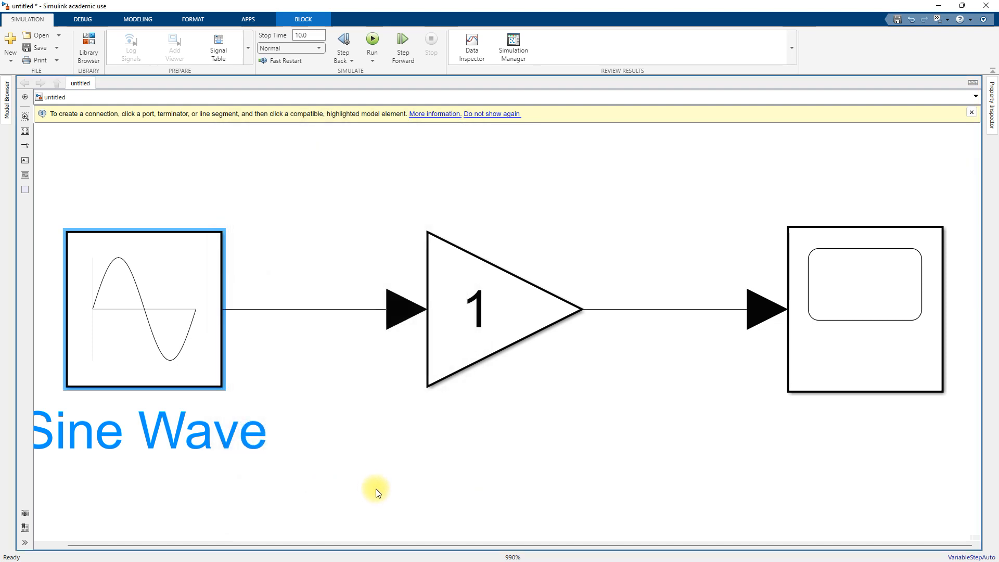
Set the Gain block's gain to 5, keeping the multiplication as Element-wise(K.*u).
left_click(469, 318)
double_click(469, 319)
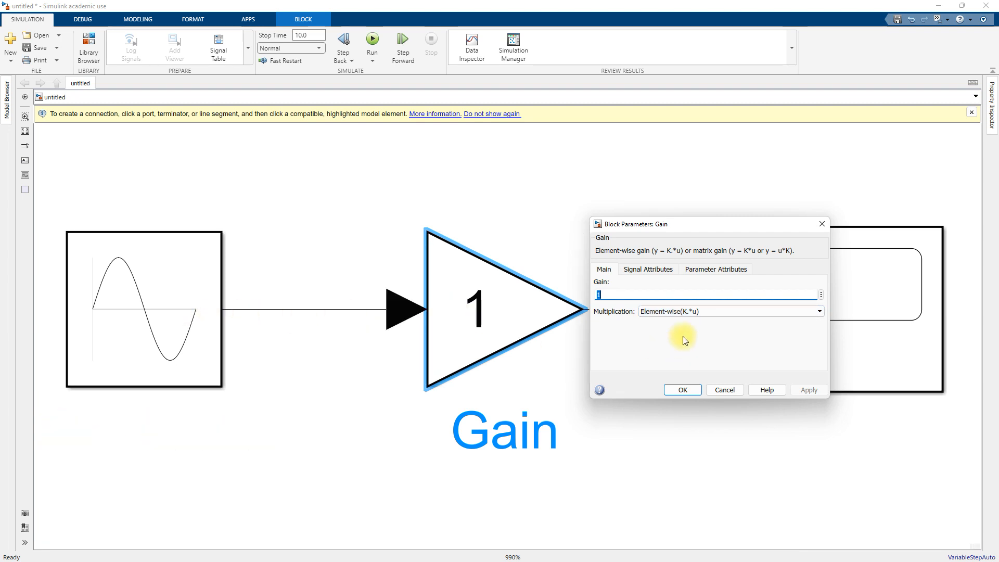
left_click(678, 311)
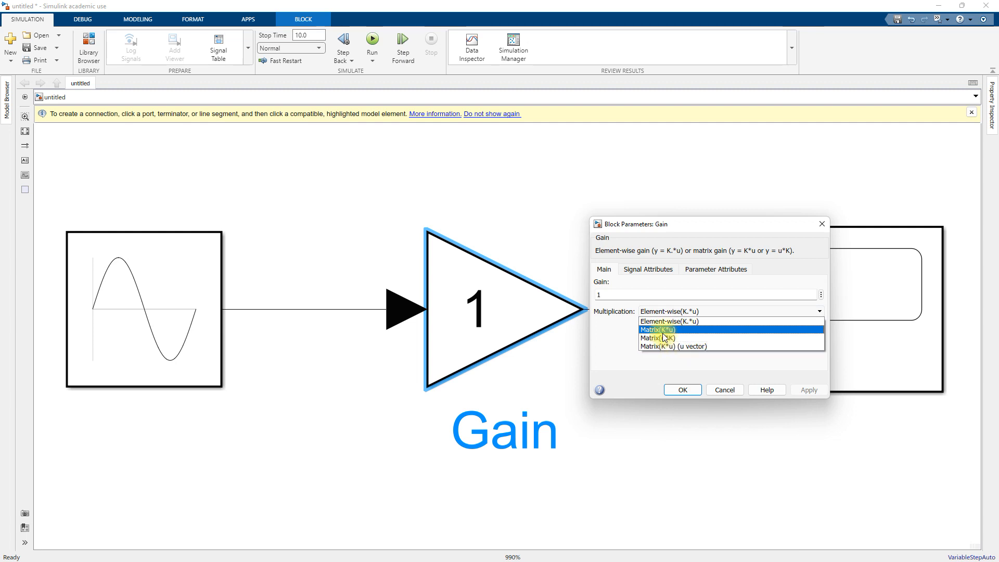
left_click(622, 316)
left_click(135, 359)
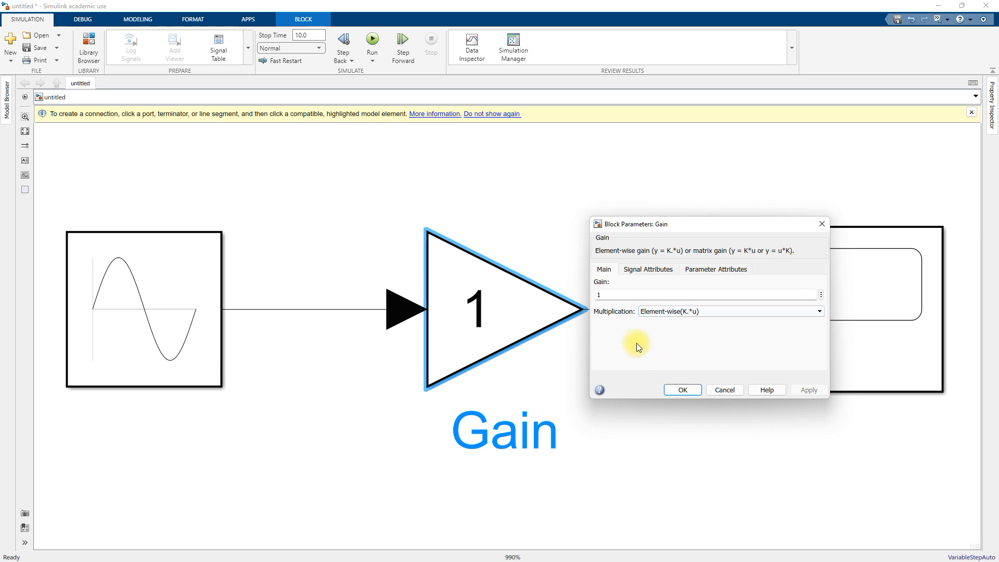
double_click(596, 296)
type("5")
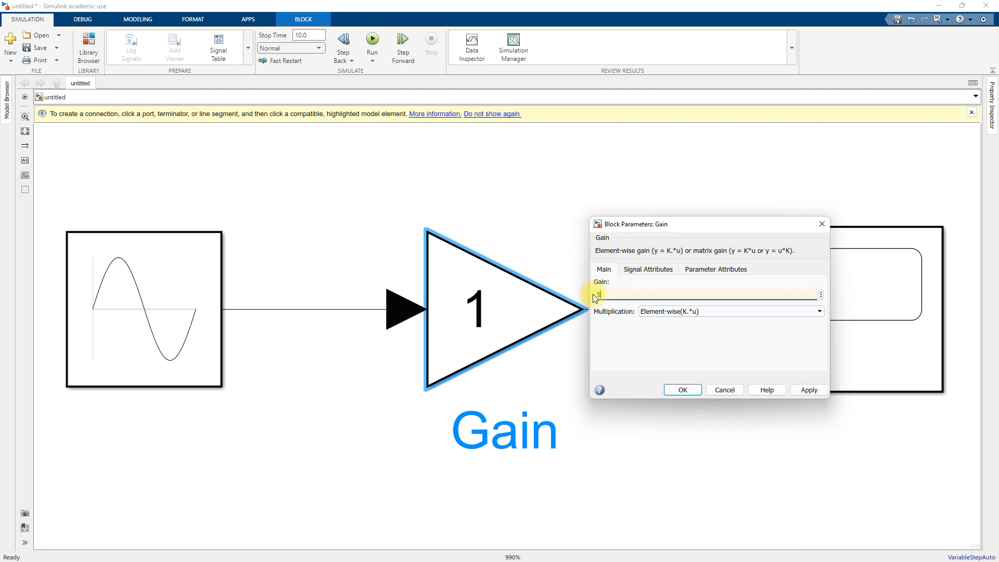
left_click(678, 391)
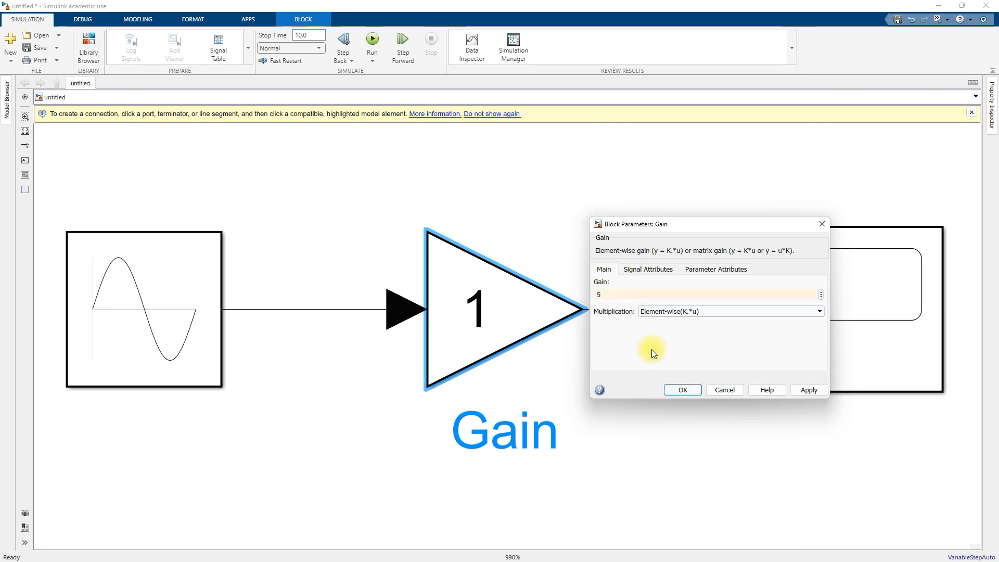
key("ctrl")
key("ctrl")
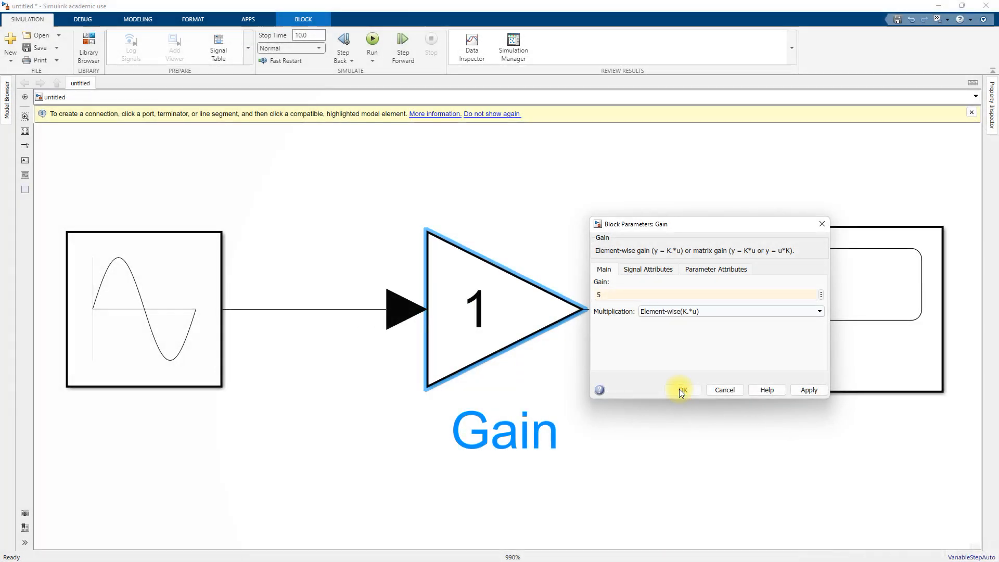
left_click(678, 389)
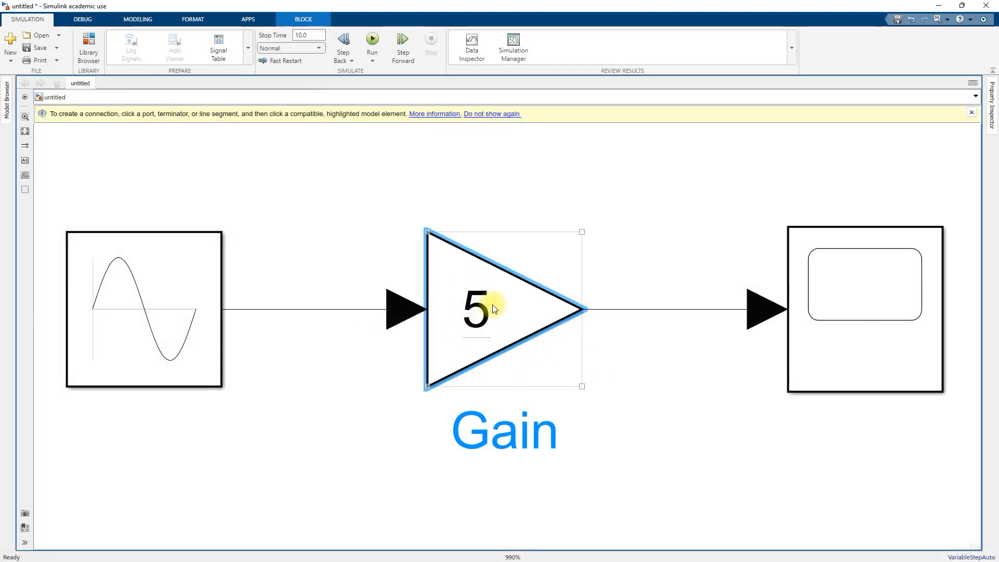
left_click(145, 296)
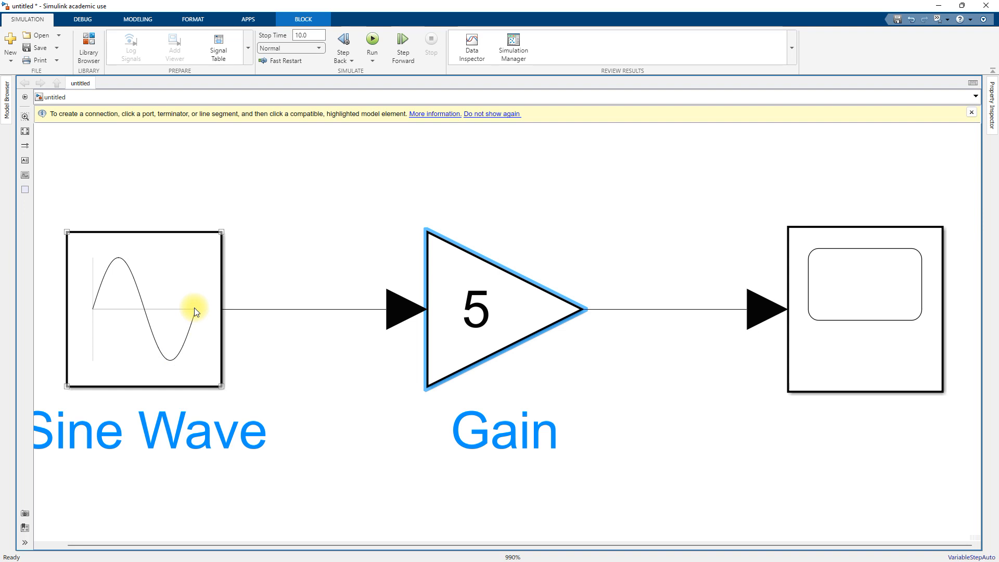
left_click(452, 329)
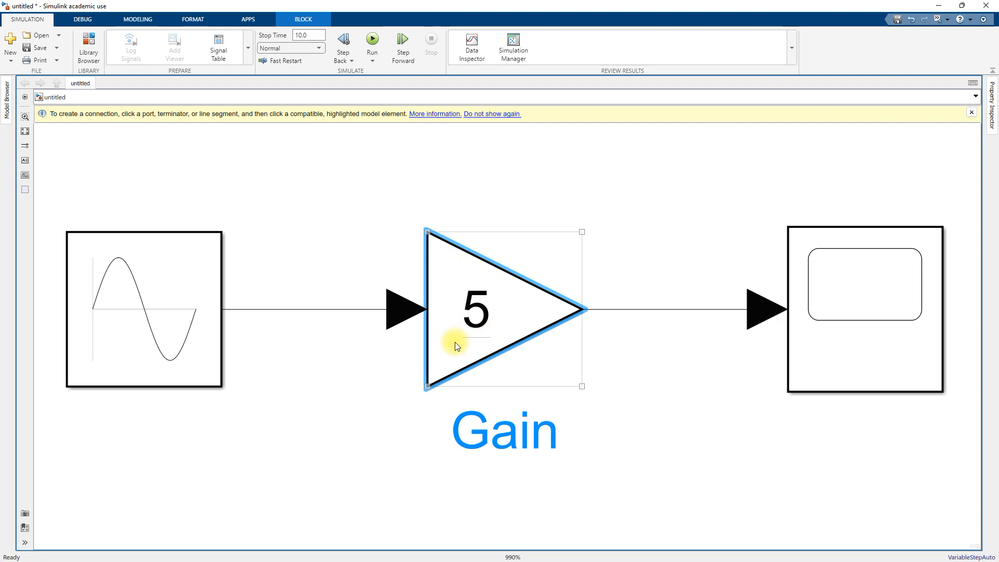
left_click(140, 331)
key("ctrl")
key("ctrl")
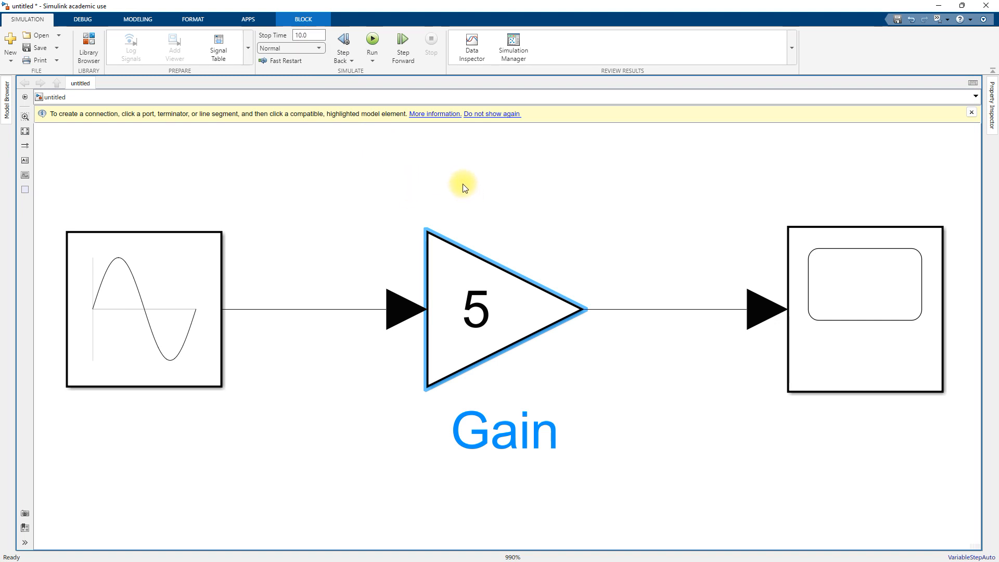
Run the simulation, examine the output waveform in the Scope window, and close that window.
left_click(373, 40)
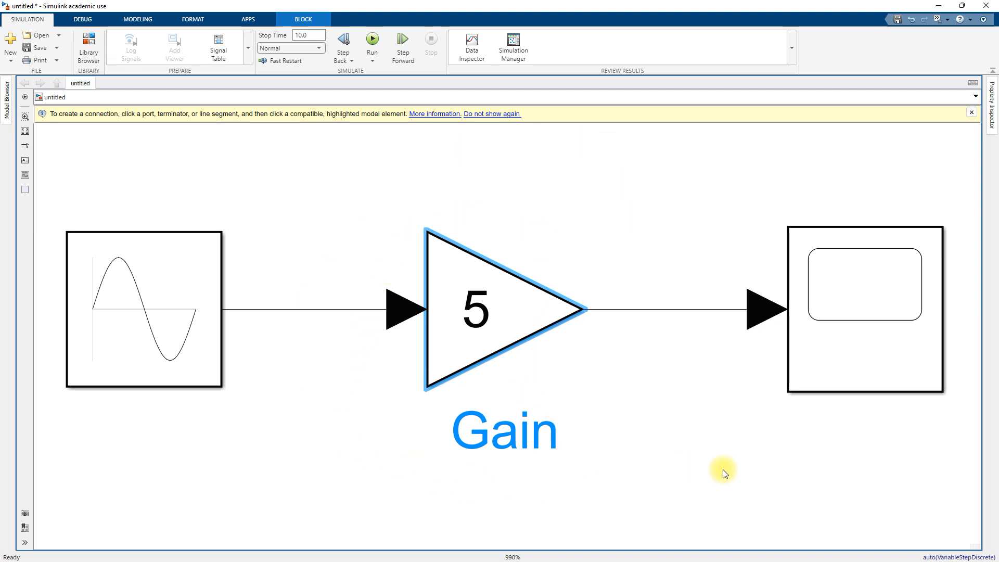
left_click(858, 315)
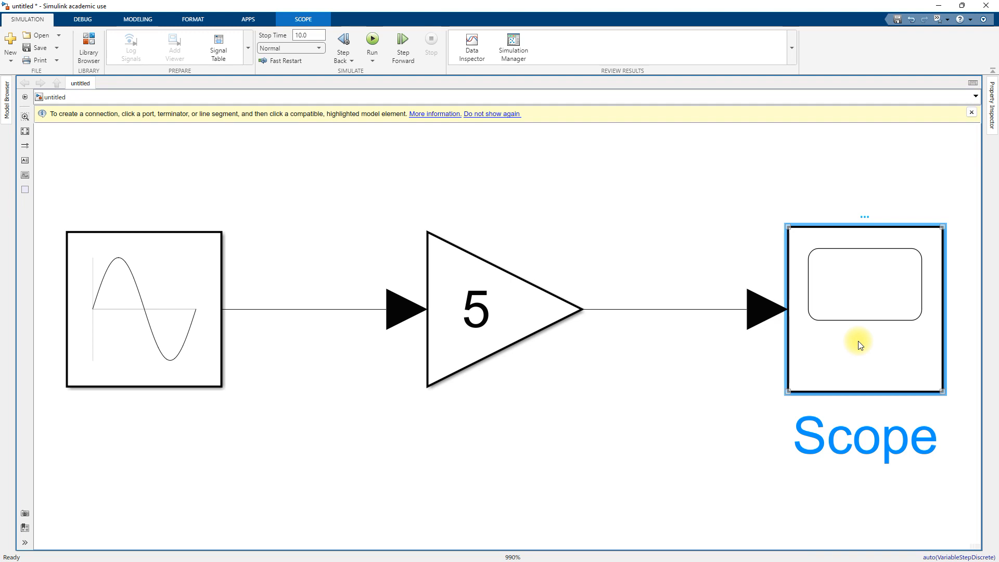
double_click(857, 364)
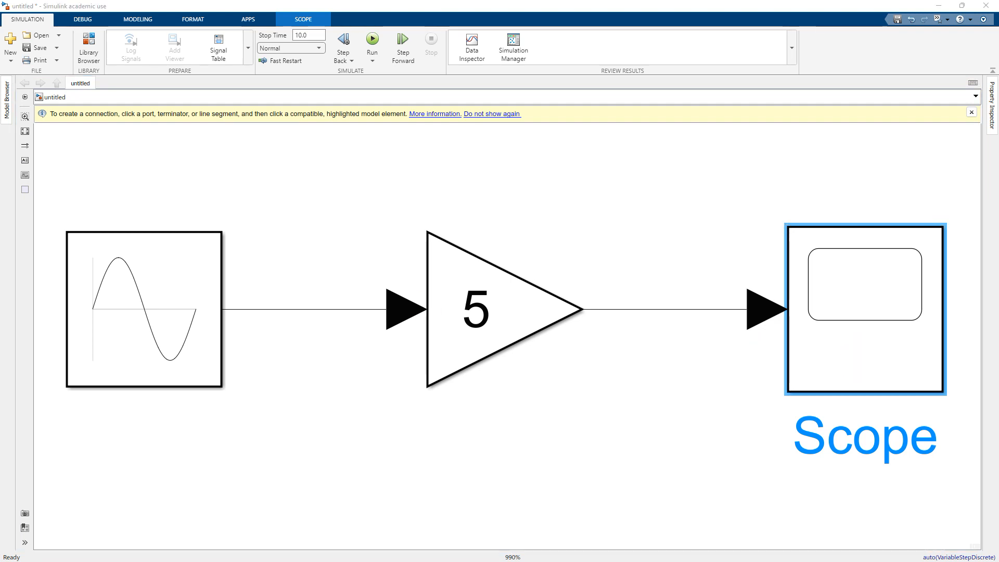
left_click_drag(346, 183, 585, 170)
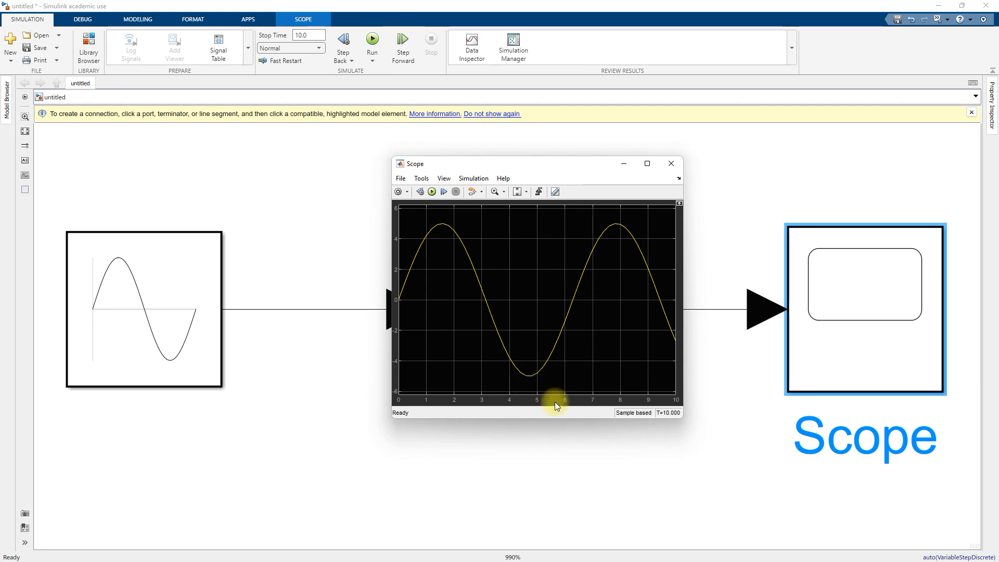
left_click_drag(515, 164, 226, 139)
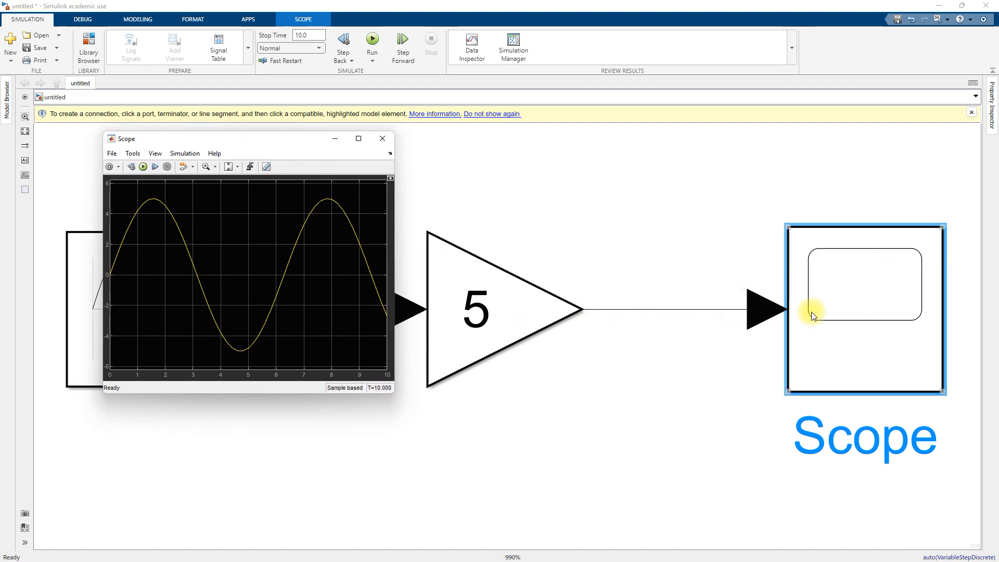
left_click_drag(278, 140, 608, 108)
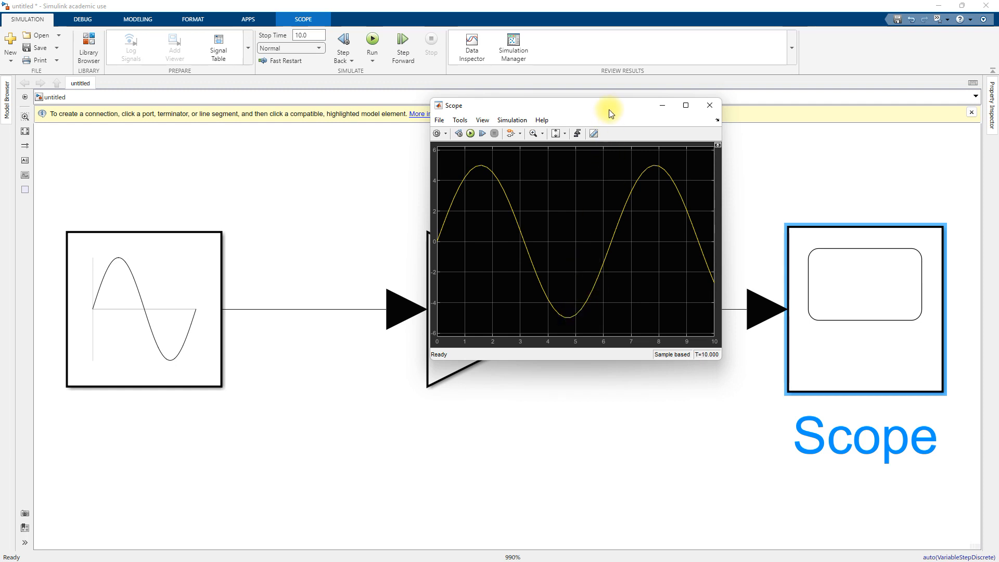
left_click_drag(610, 106, 379, 167)
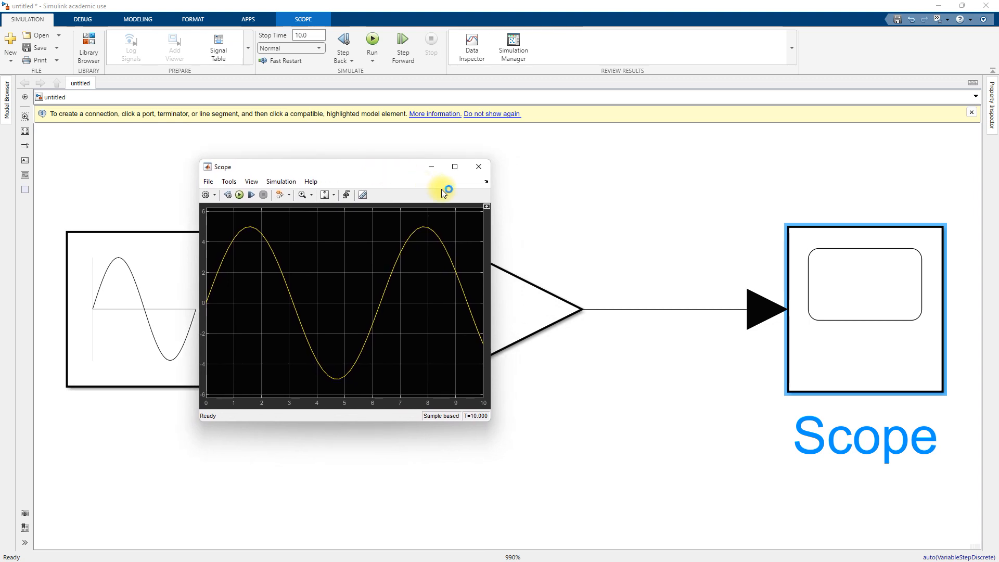
left_click(480, 166)
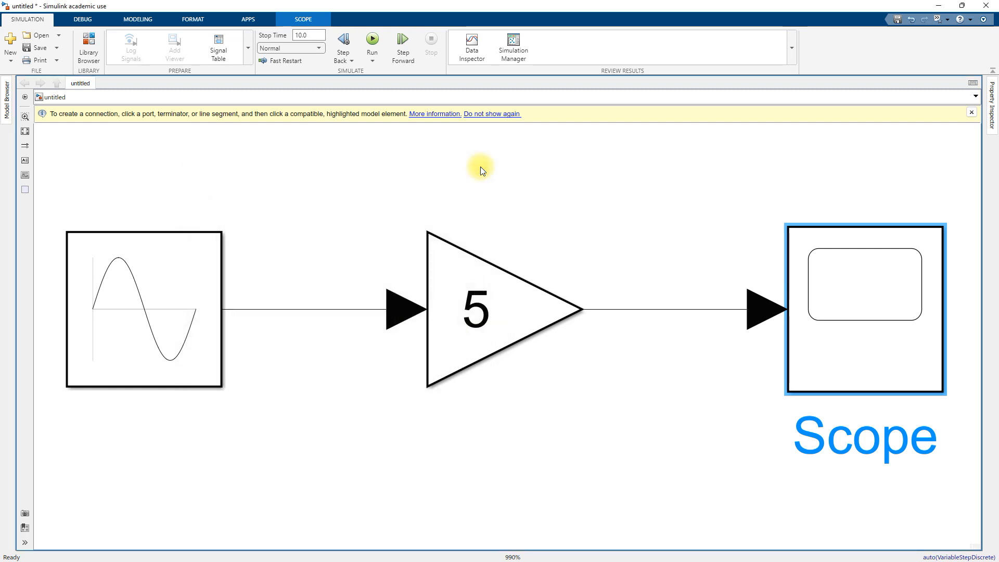
Duplicate the Gain block, move the original up, and align the copy directly below it between Sine Wave and Scope.
left_click(499, 325)
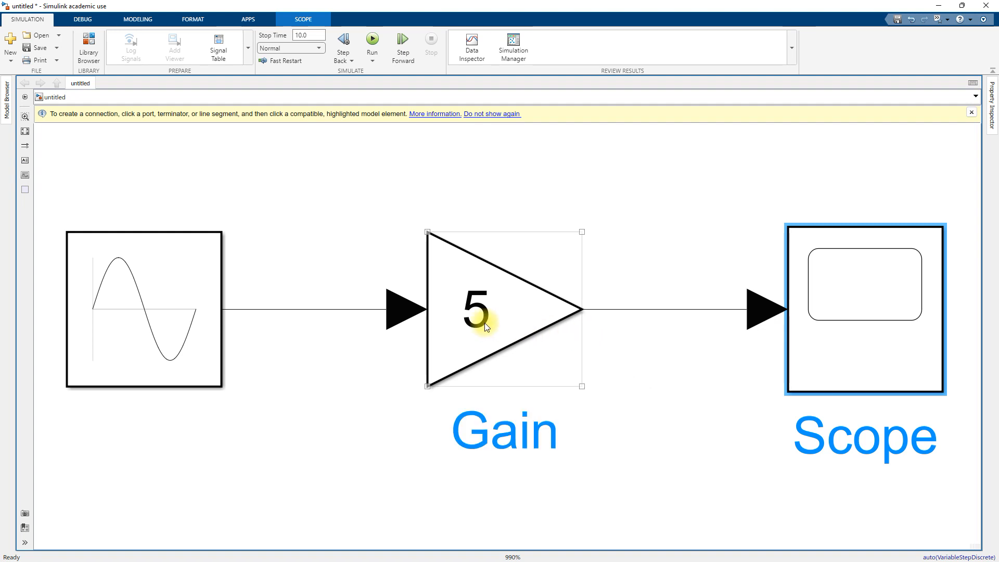
left_click(485, 323)
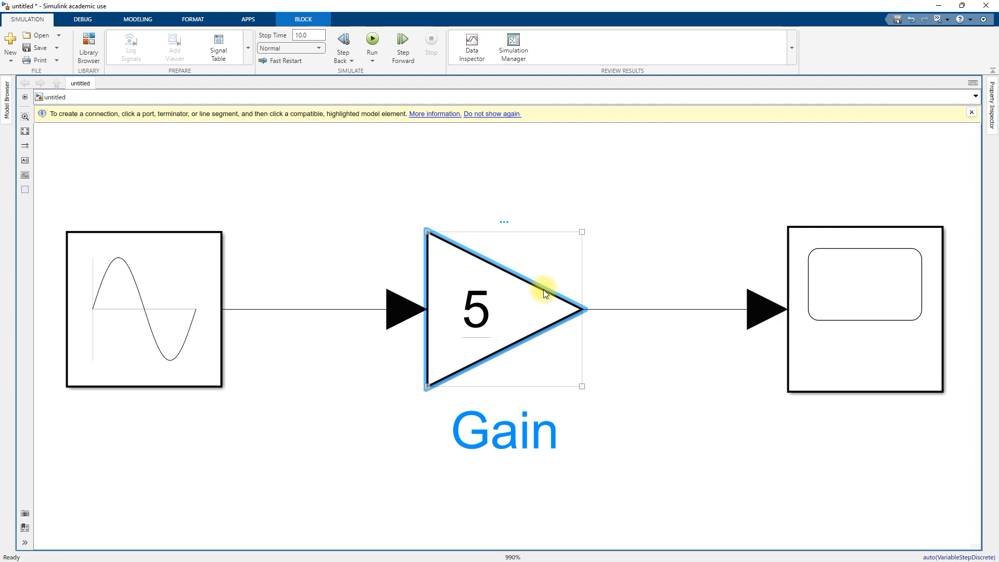
key("ctrl+c")
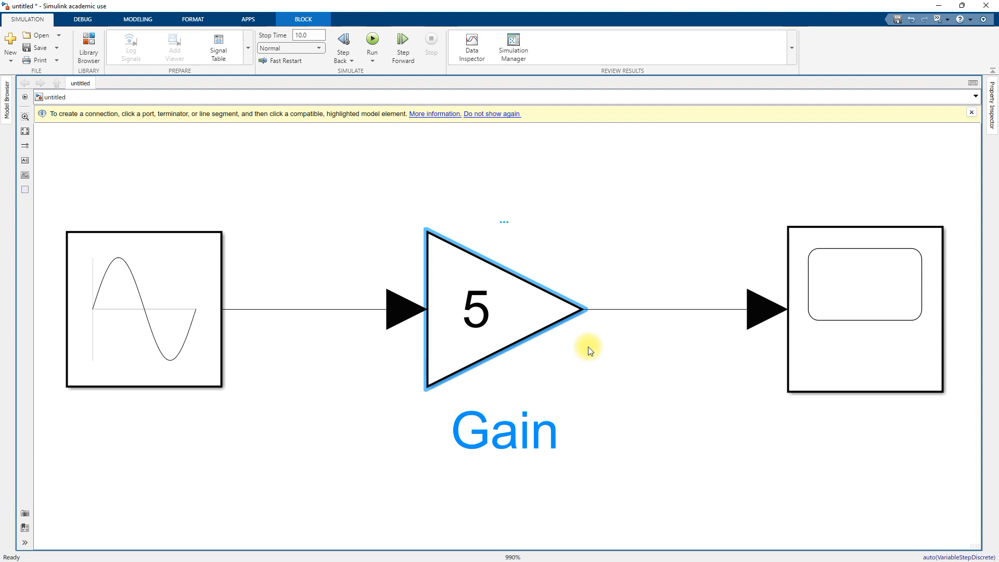
key("ctrl+v")
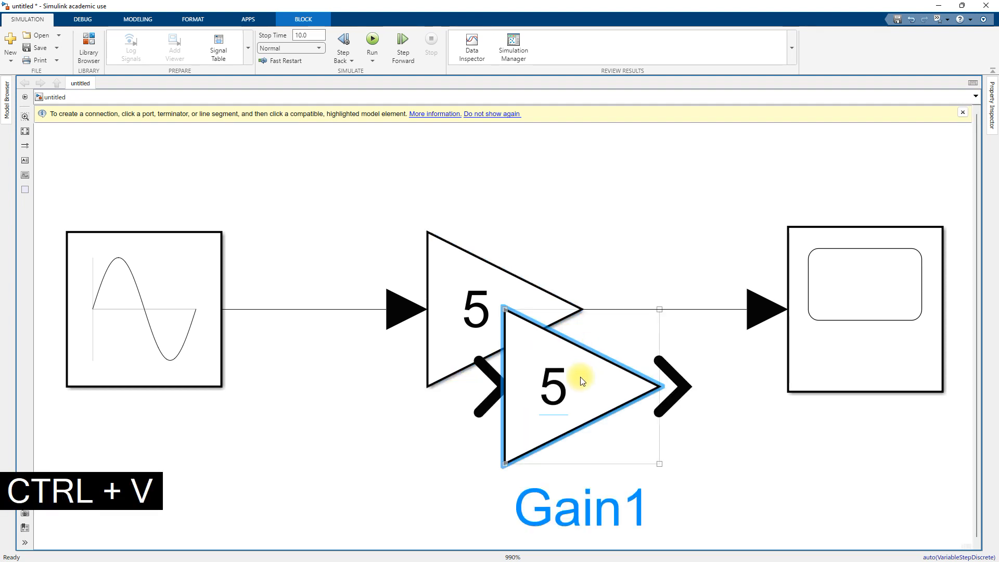
left_click_drag(576, 351, 524, 401)
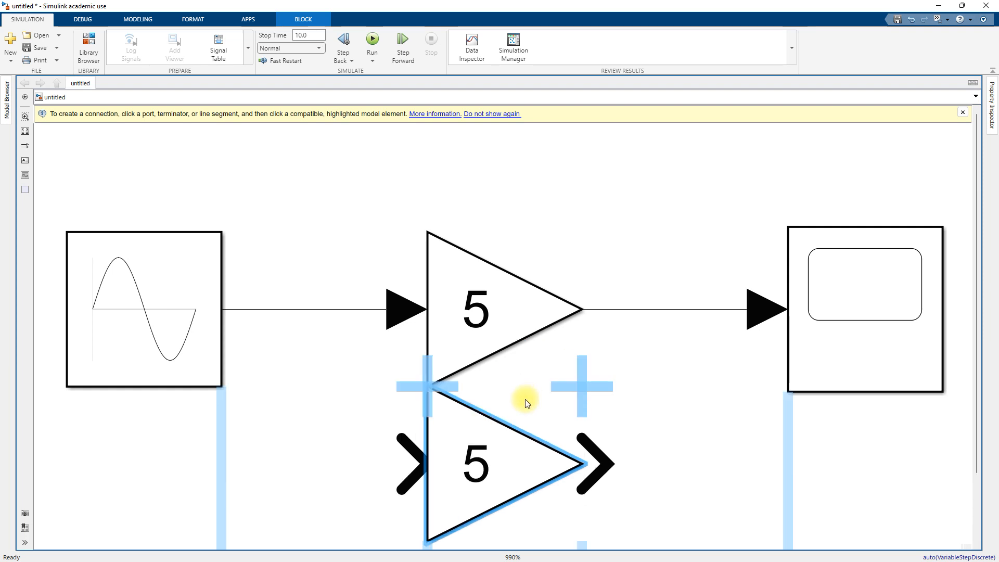
left_click_drag(483, 268, 456, 173)
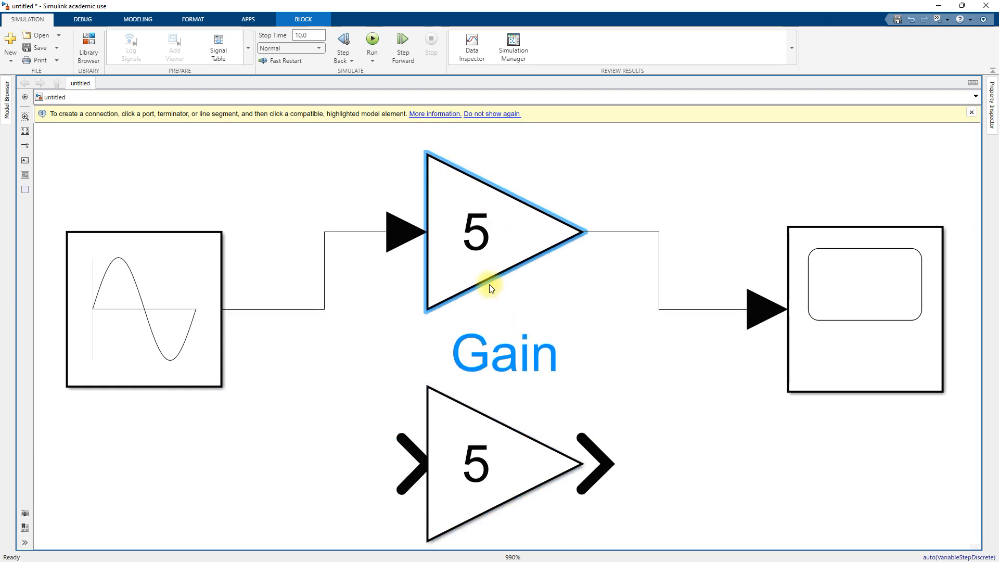
left_click(503, 416)
left_click_drag(497, 416, 504, 350)
left_click_drag(499, 341, 497, 354)
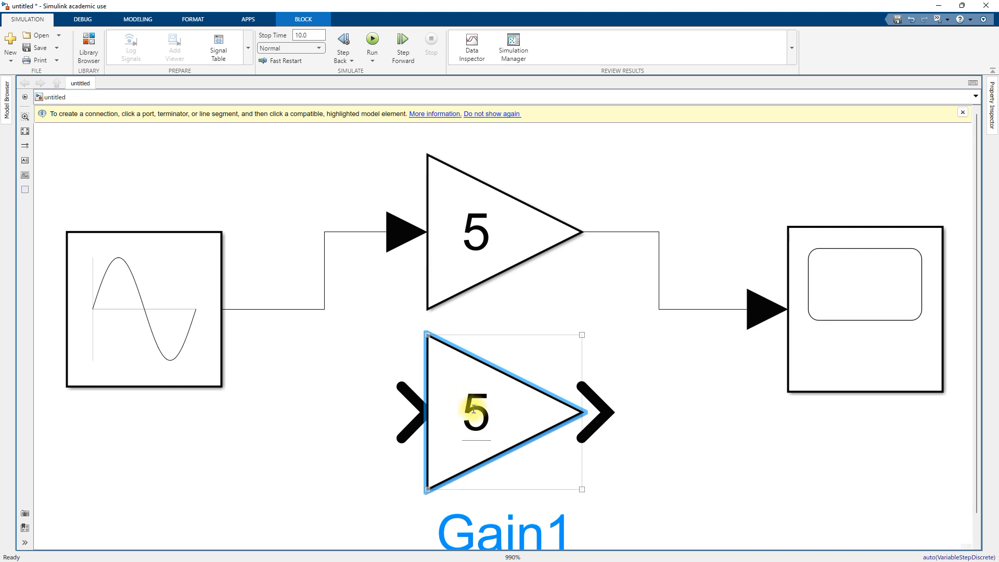
Set the gain of the duplicated lower Gain block to 2.
double_click(509, 403)
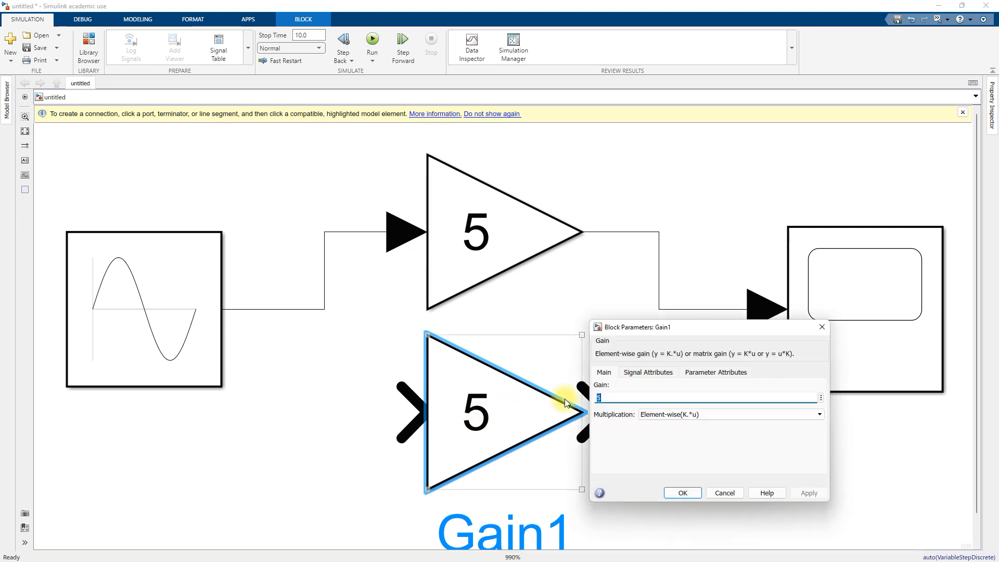
type("2")
left_click(681, 492)
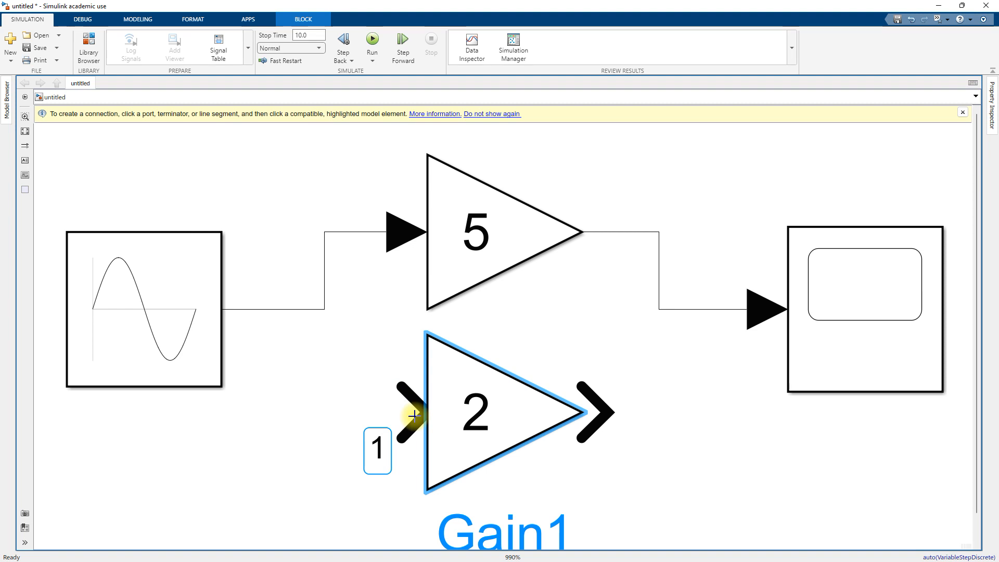
Connect the lower Gain block's input to the Sine Wave's existing signal line as a branch.
key("ctrl")
key("ctrl")
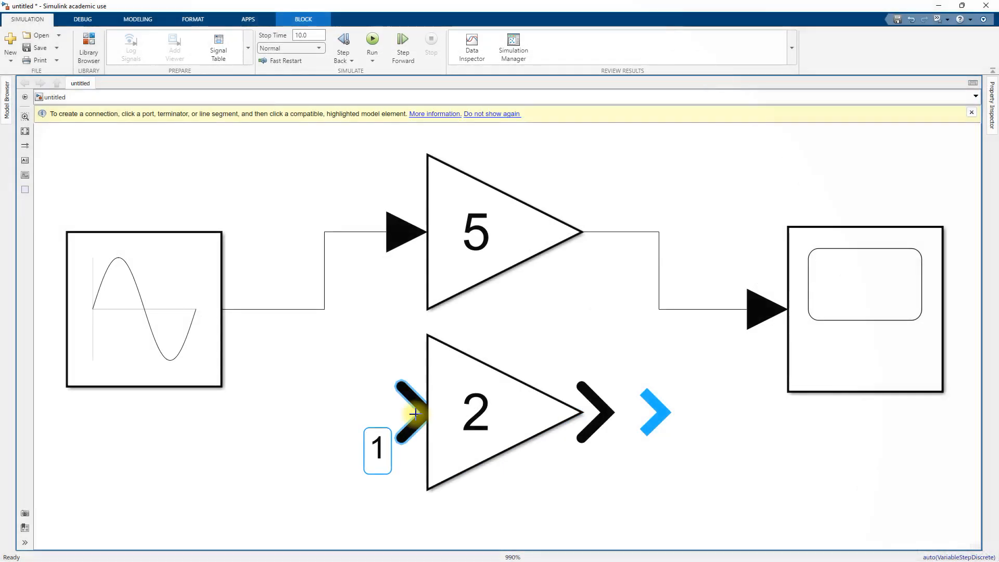
left_click_drag(415, 414, 305, 406)
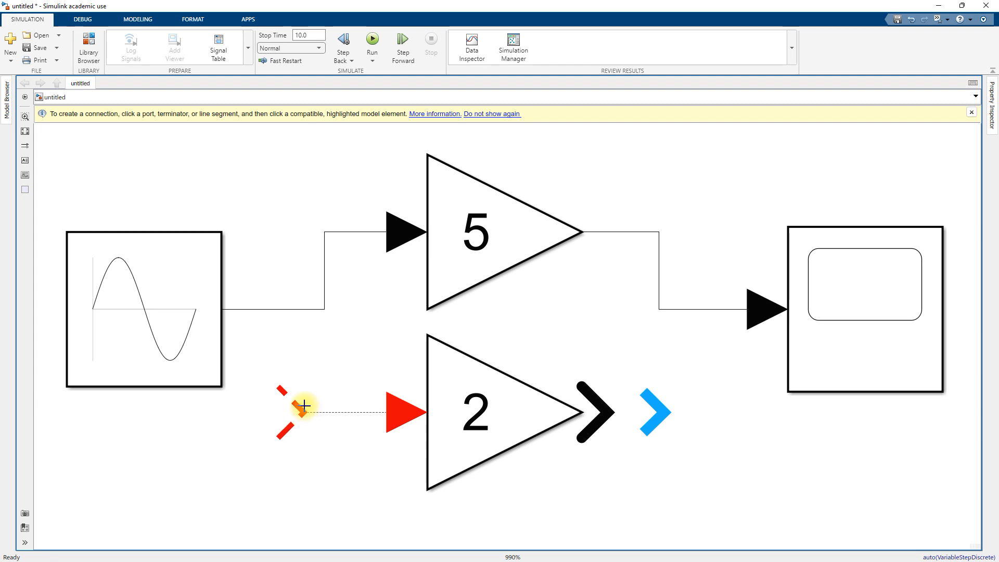
left_click_drag(302, 394, 274, 310)
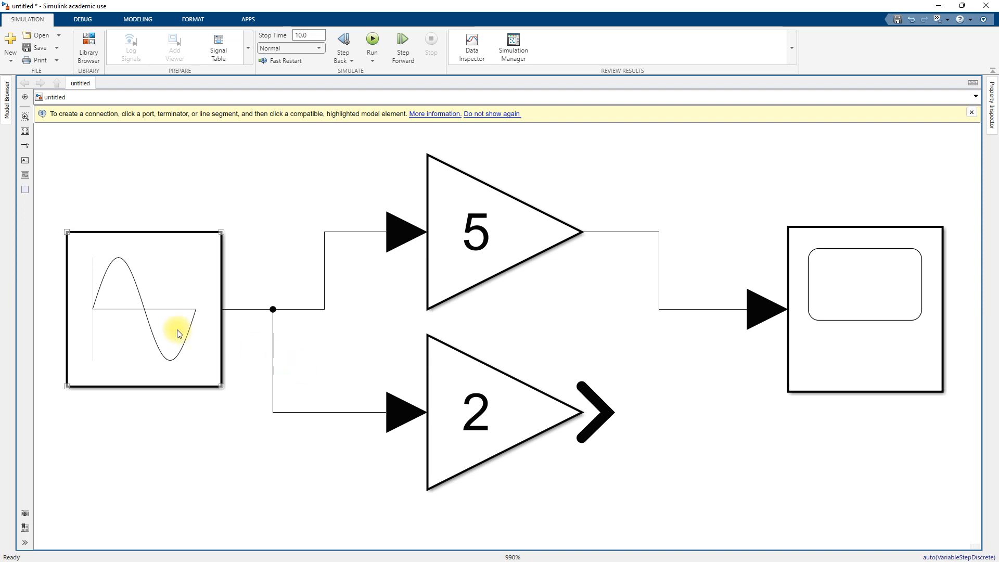
left_click(145, 290)
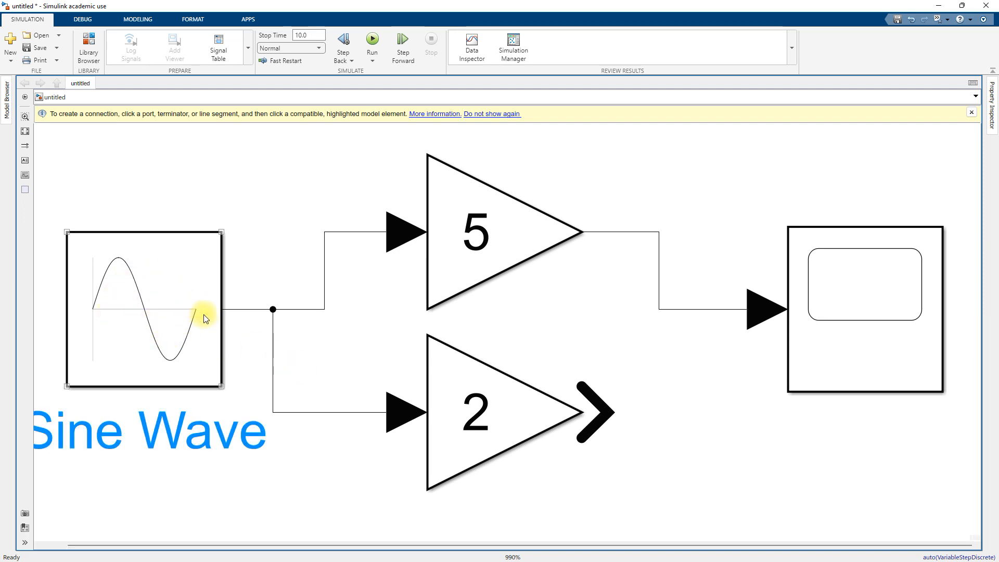
left_click(464, 229)
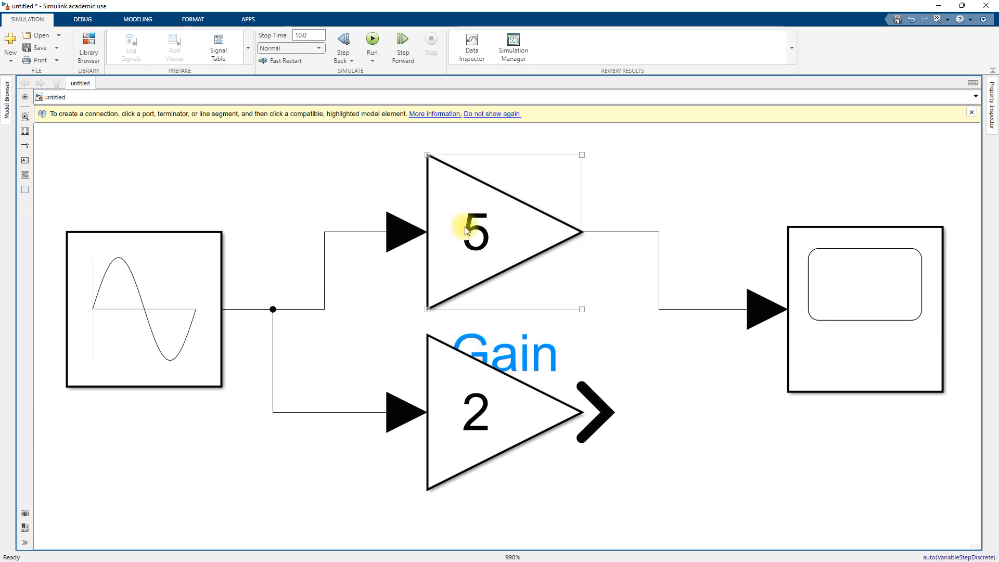
left_click(469, 385)
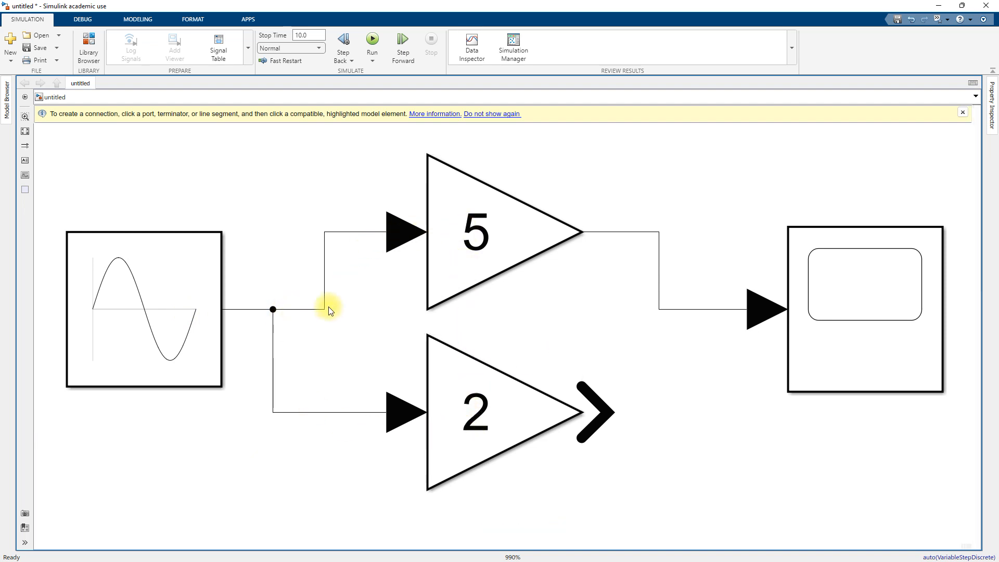
left_click(453, 404)
left_click(609, 476)
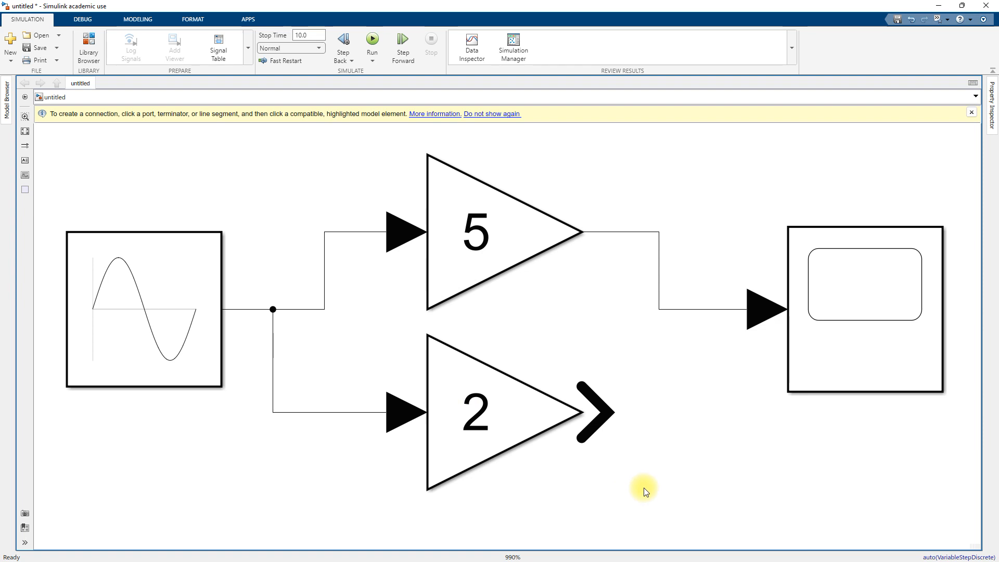
left_click(864, 352)
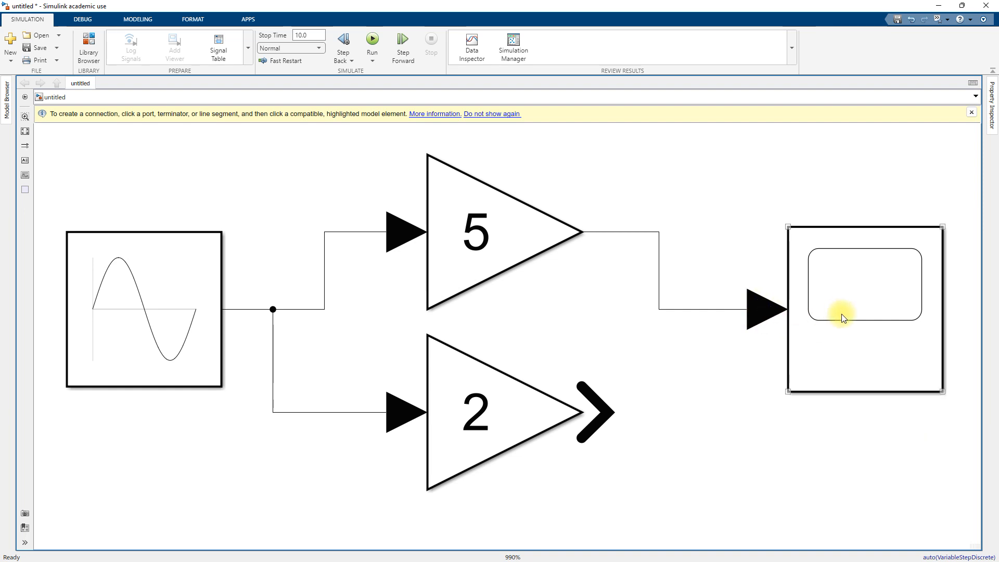
Open the Scope's configuration properties, set its number of input ports to 2, and choose a single-display layout.
double_click(856, 350)
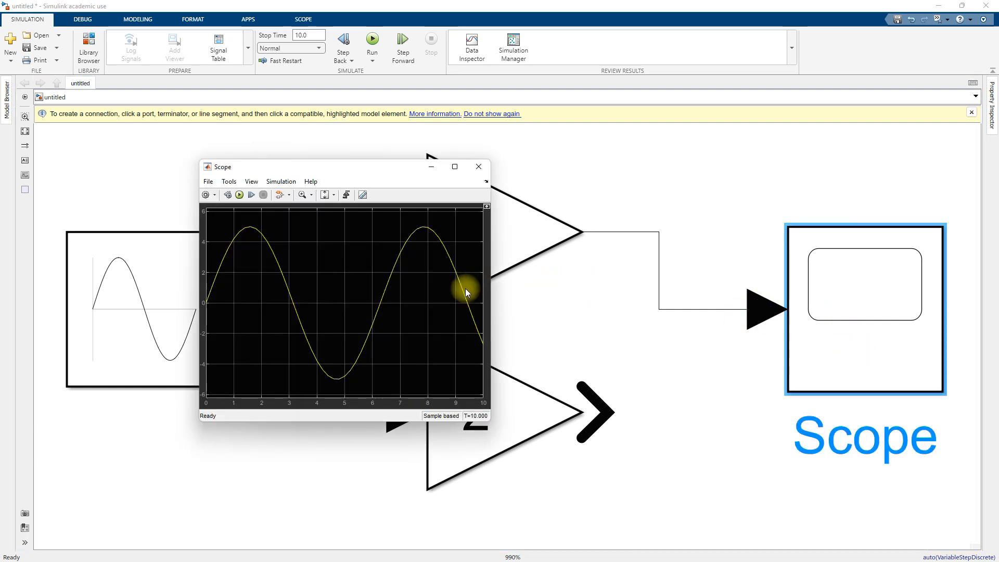
left_click(206, 196)
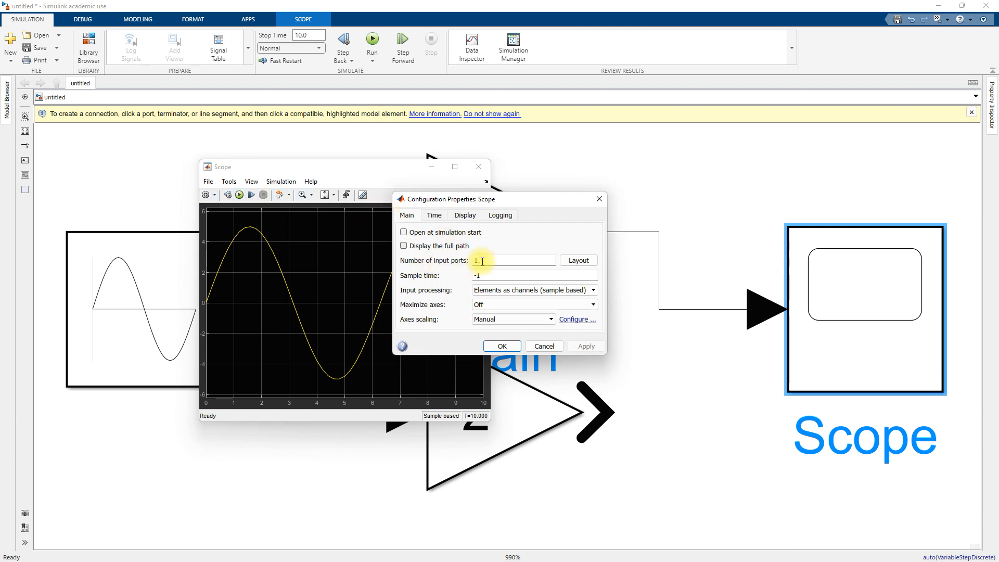
type("2")
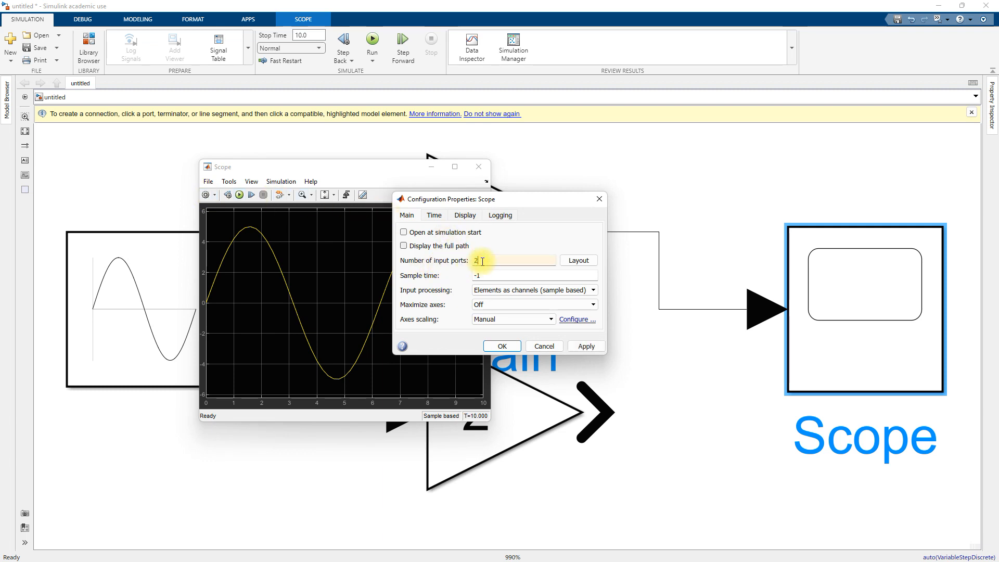
left_click(568, 264)
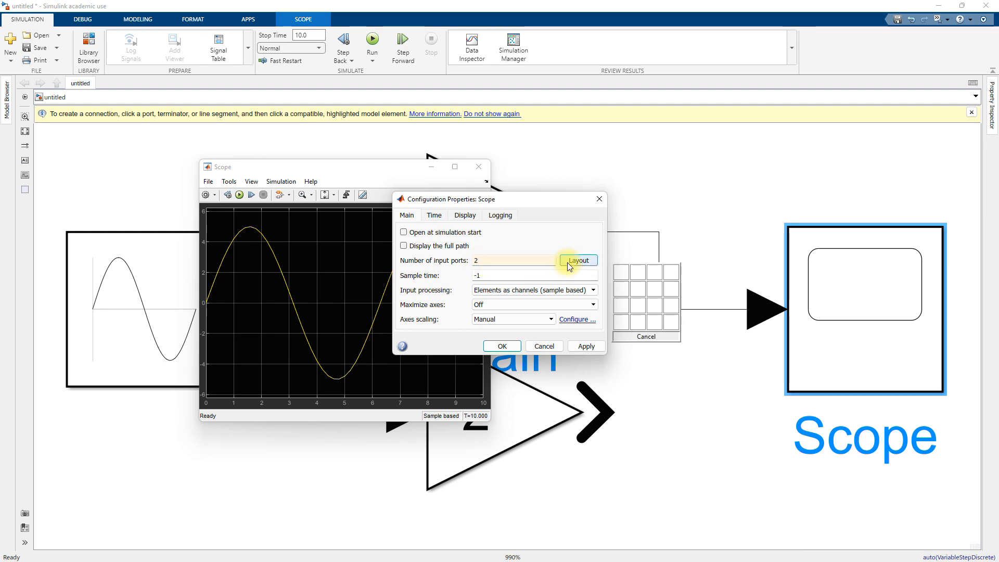
left_click(622, 272)
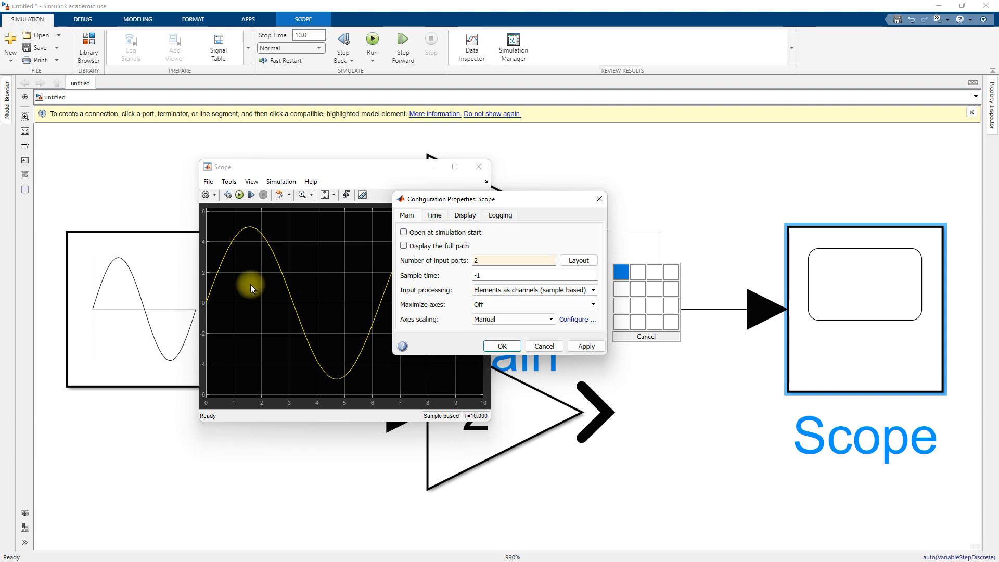
Turn on the legend in the Scope's display settings and apply the configuration.
left_click_drag(438, 198, 583, 151)
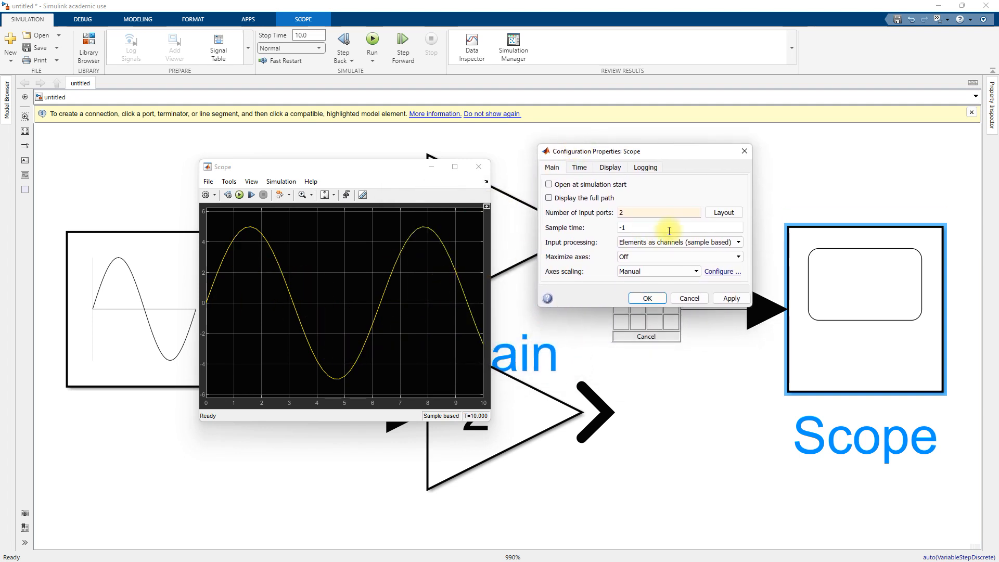
left_click(580, 168)
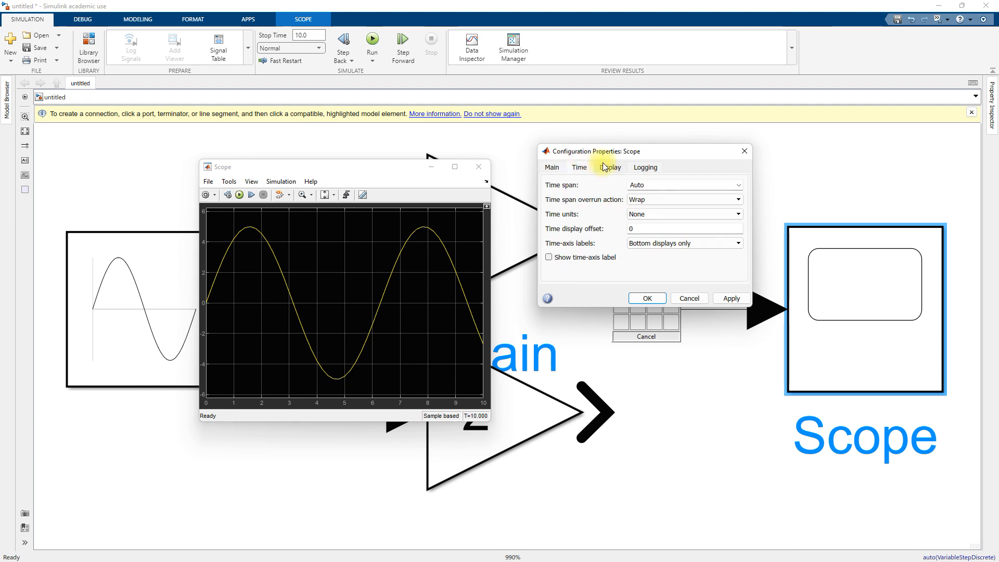
left_click(609, 168)
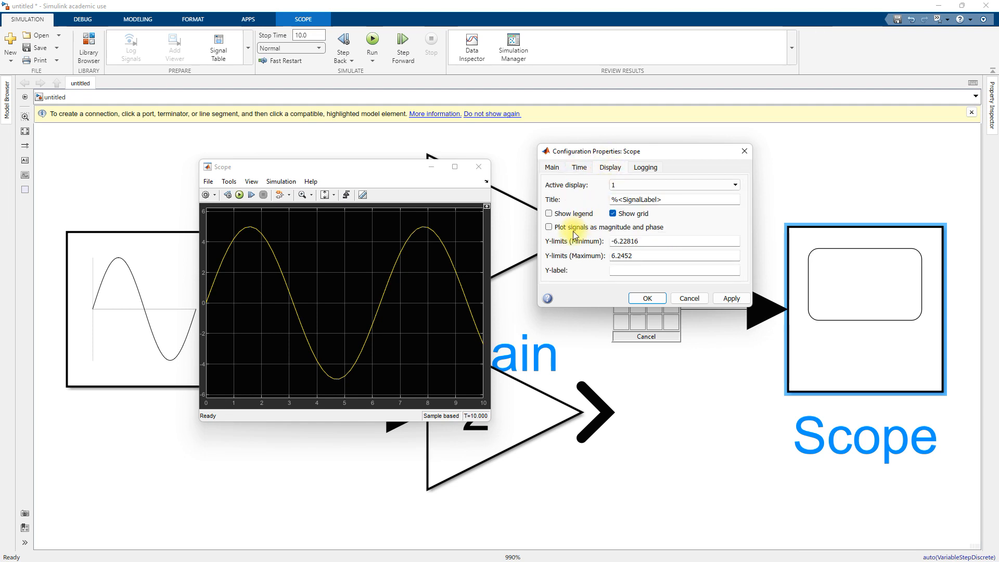
left_click(548, 214)
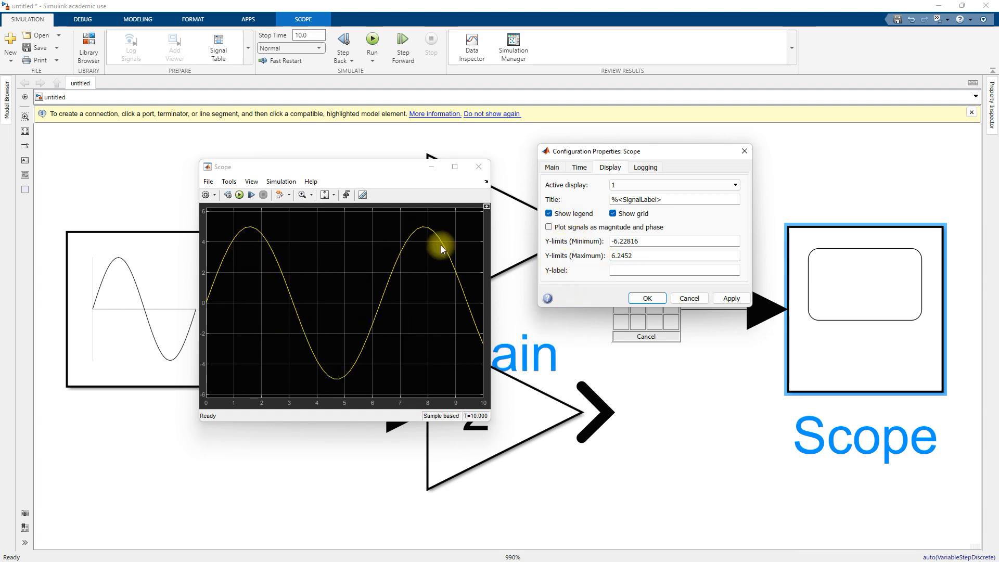
left_click(645, 298)
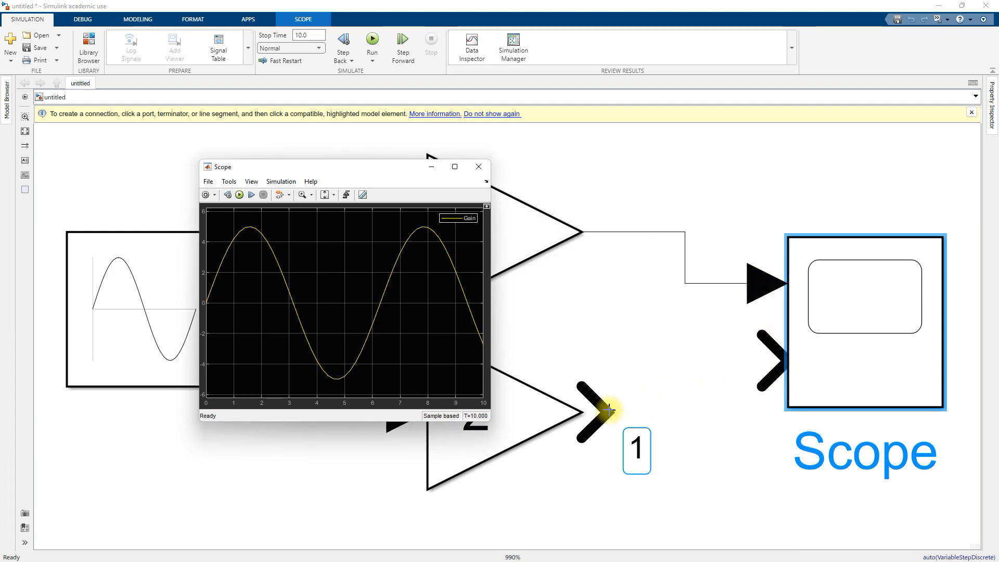
Connect the lower Gain block's output to the Scope's second input and run the simulation.
left_click_drag(609, 410, 764, 357)
left_click(842, 331)
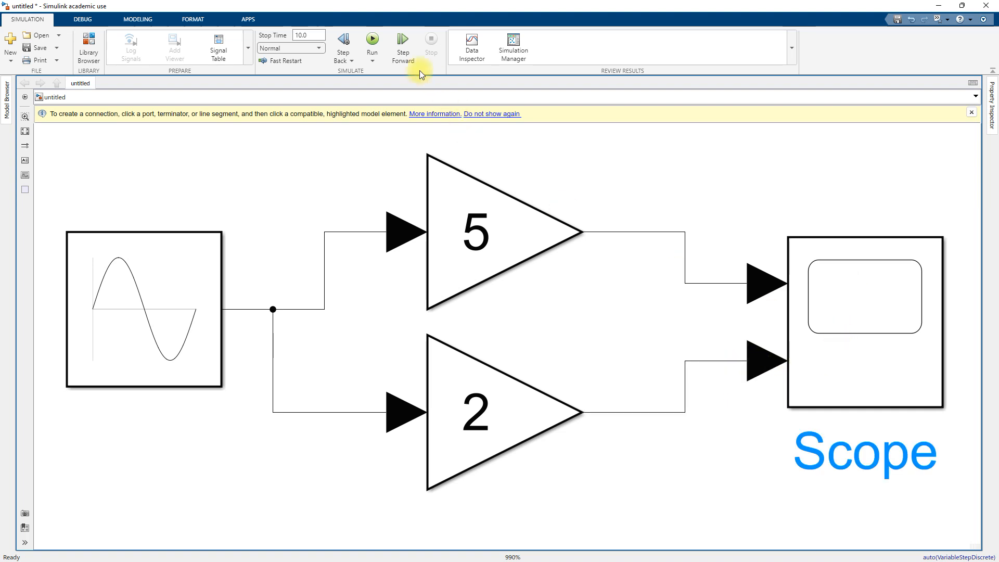
left_click(373, 42)
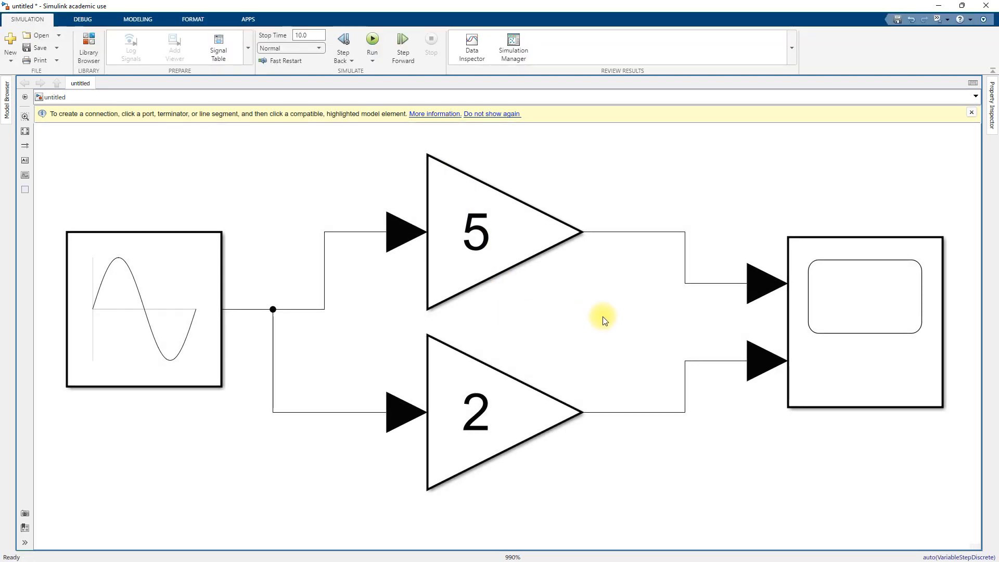
Open the Scope and compare the legend entries of its two waveforms with the names of the two Gain blocks.
left_click(847, 330)
double_click(849, 333)
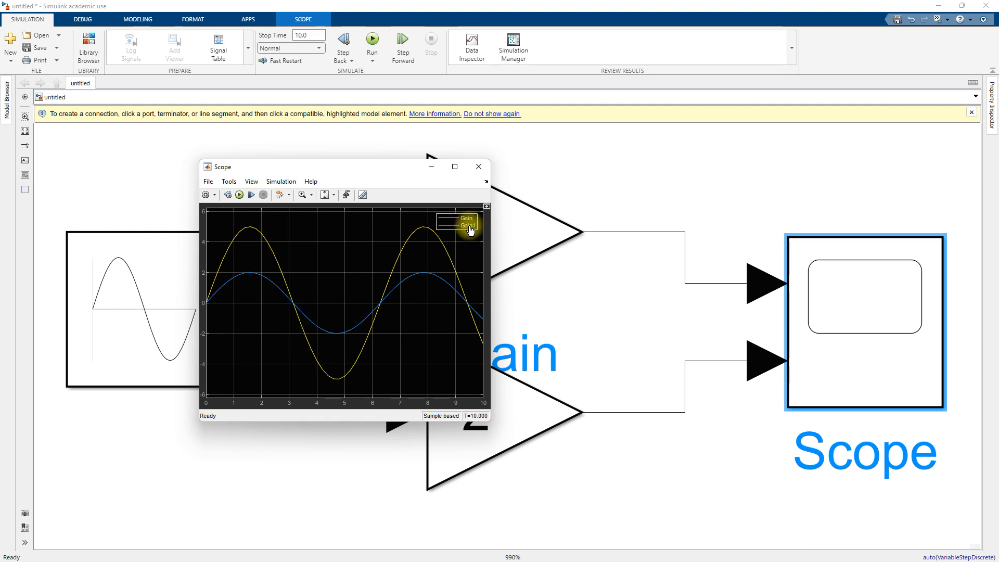
left_click_drag(382, 171, 226, 166)
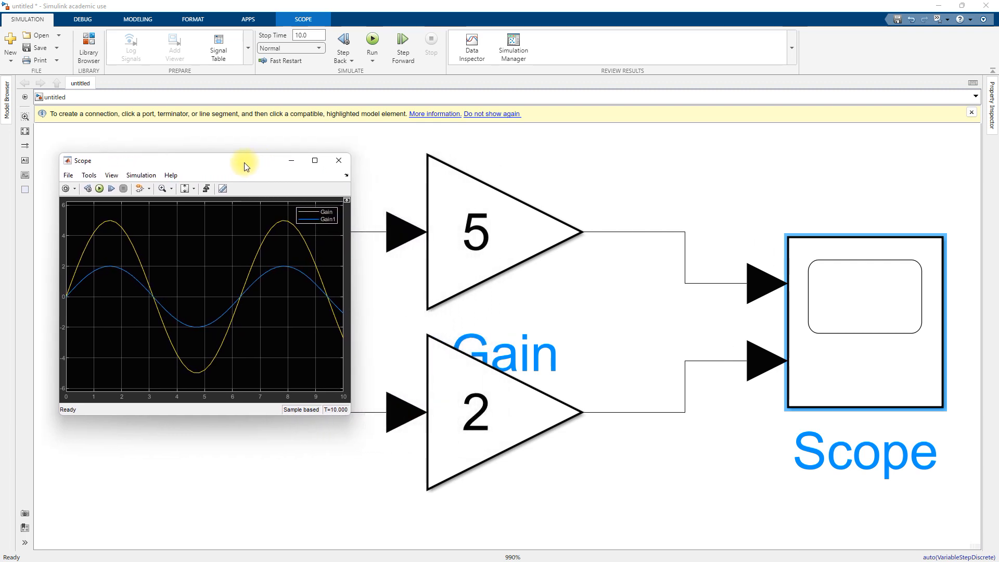
left_click(498, 337)
left_click(516, 240)
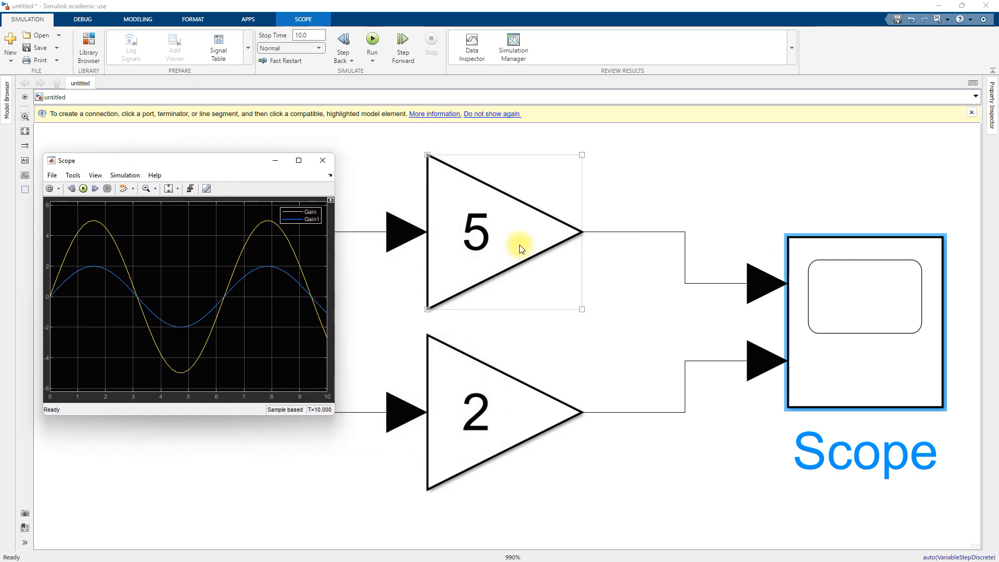
left_click(517, 236)
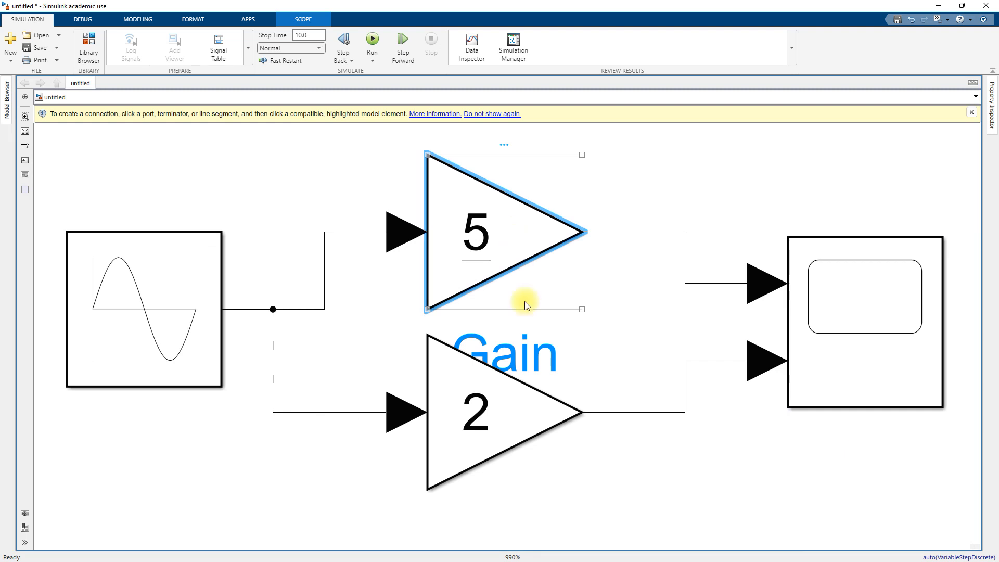
left_click(508, 425)
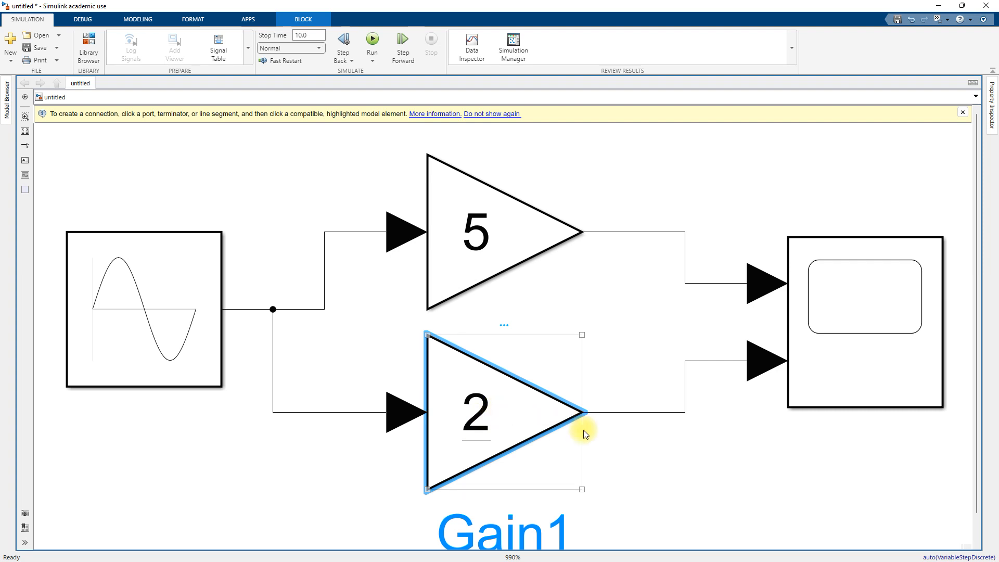
Label the signal line from the upper Gain block to the Scope "Amp 5".
left_click(635, 232)
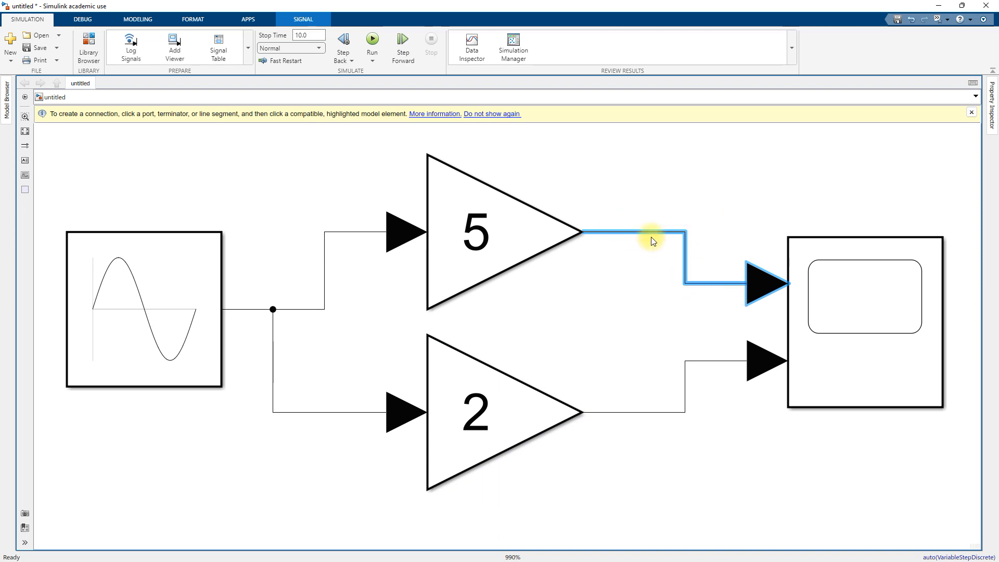
double_click(649, 234)
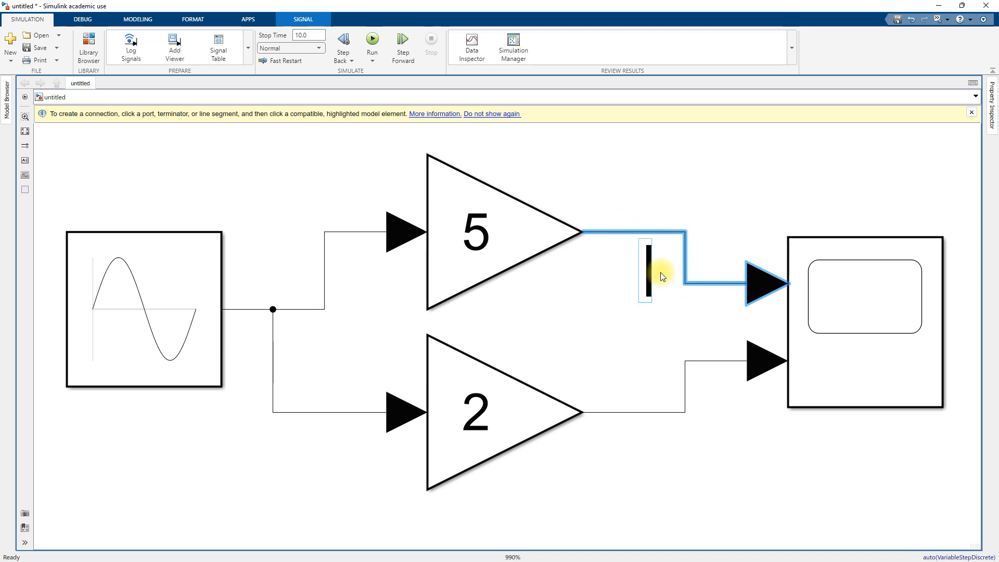
type("Amp 5")
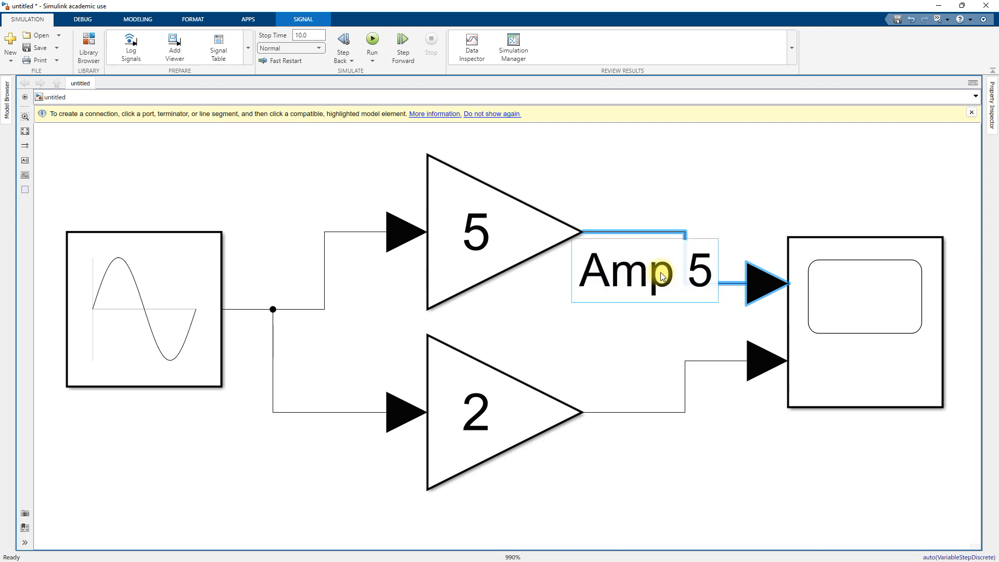
Label the signal line from the lower Gain block to the Scope "Amp 2".
left_click(643, 413)
double_click(643, 414)
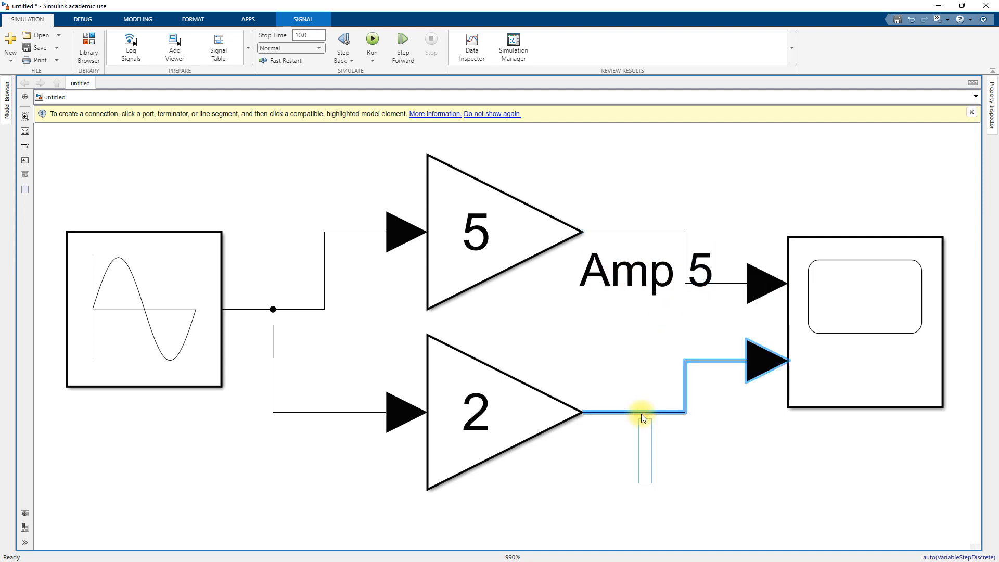
type("Amp 2")
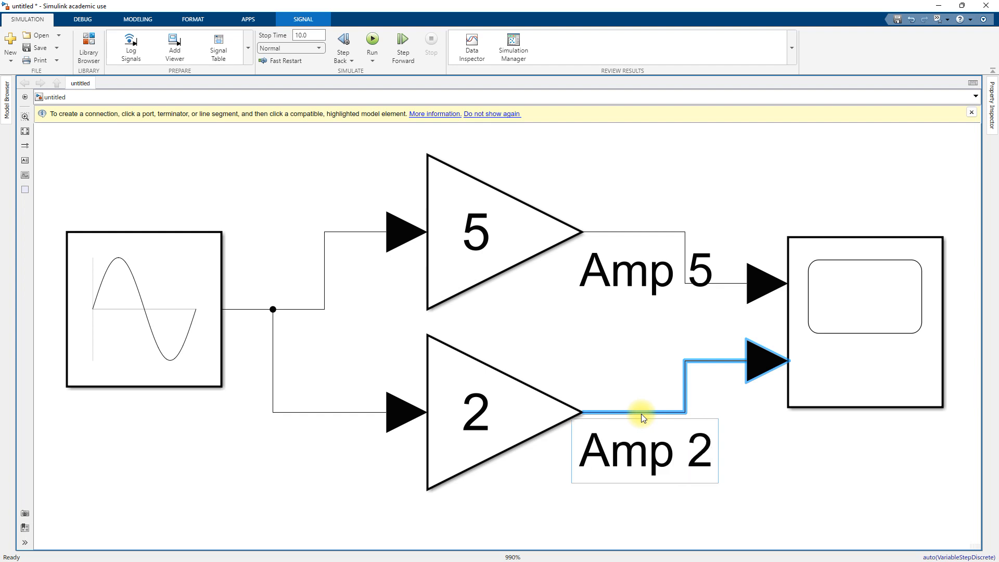
left_click(759, 452)
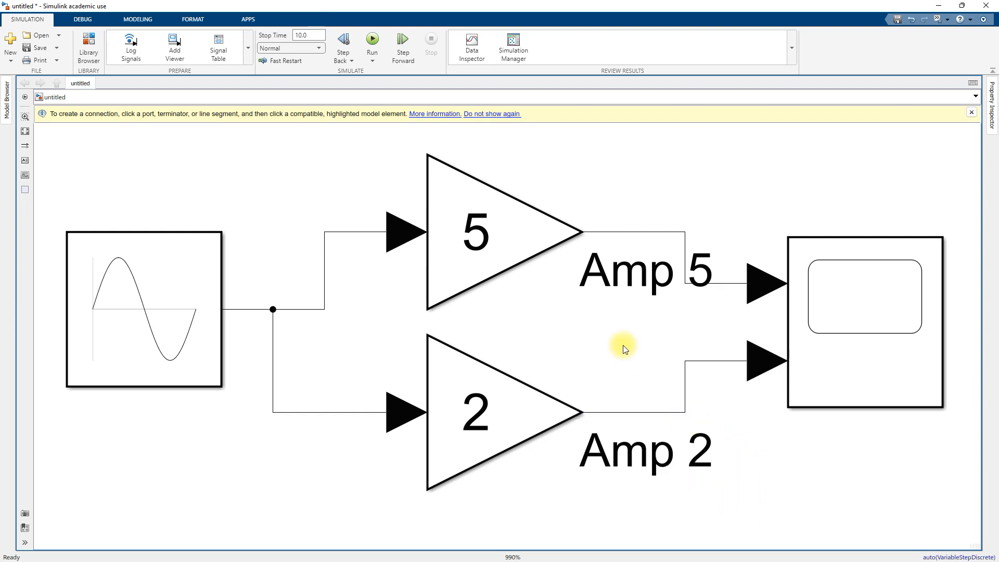
Rerun the simulation and examine the title and legend of the plotted signals in the Scope window.
left_click(372, 39)
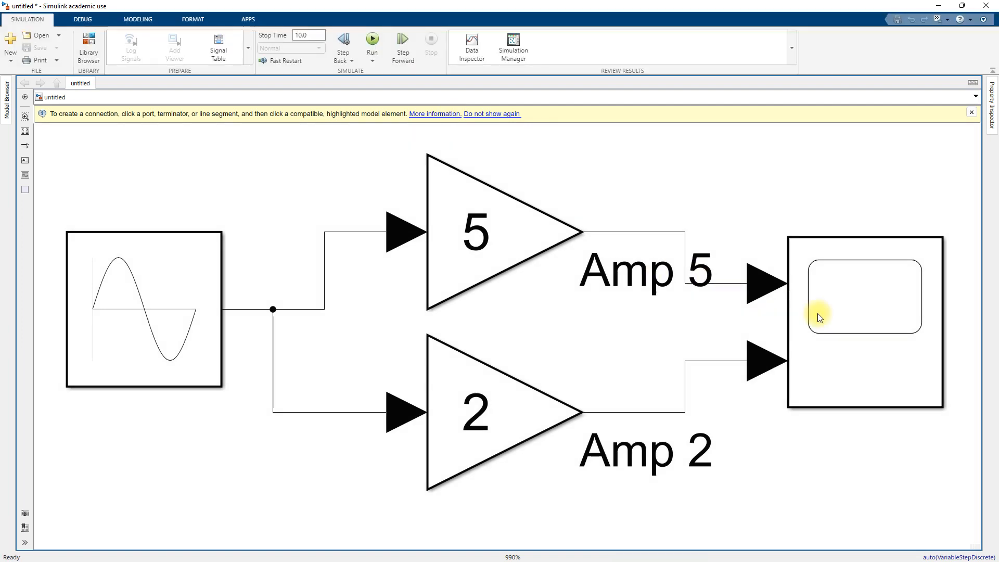
double_click(862, 345)
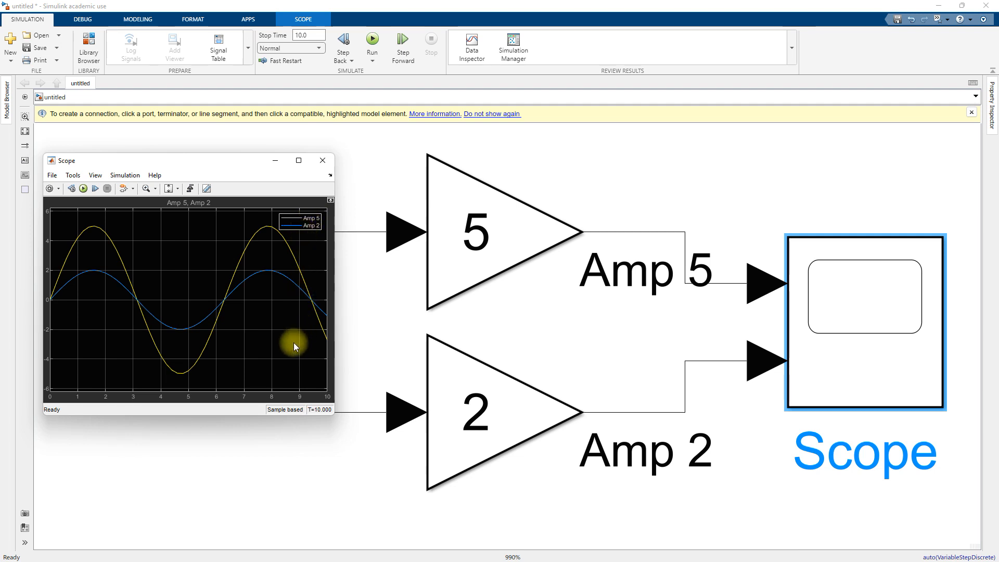
left_click_drag(248, 166, 304, 144)
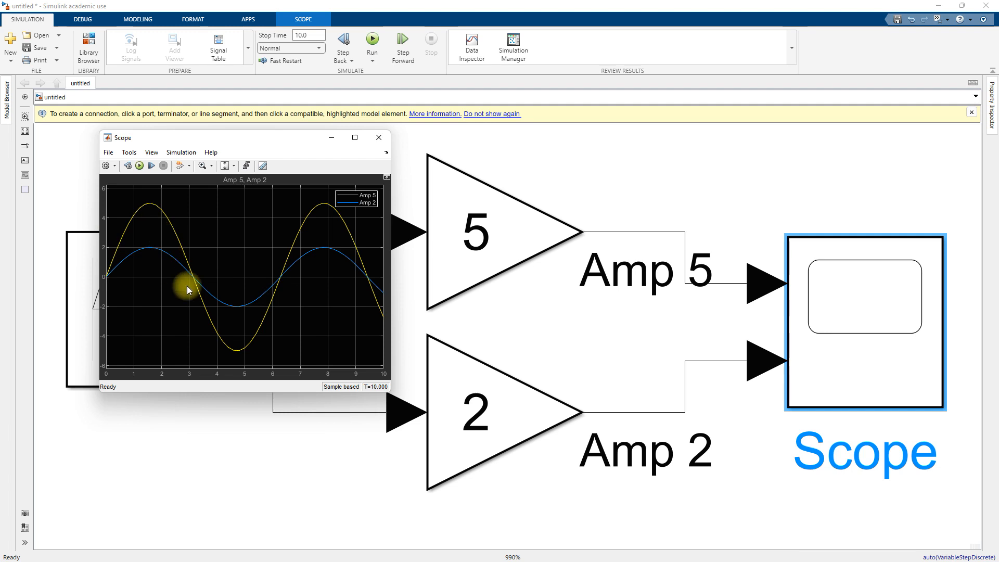
Change the Scope's layout to two displays stacked in one column, so each signal gets its own plot.
left_click(105, 165)
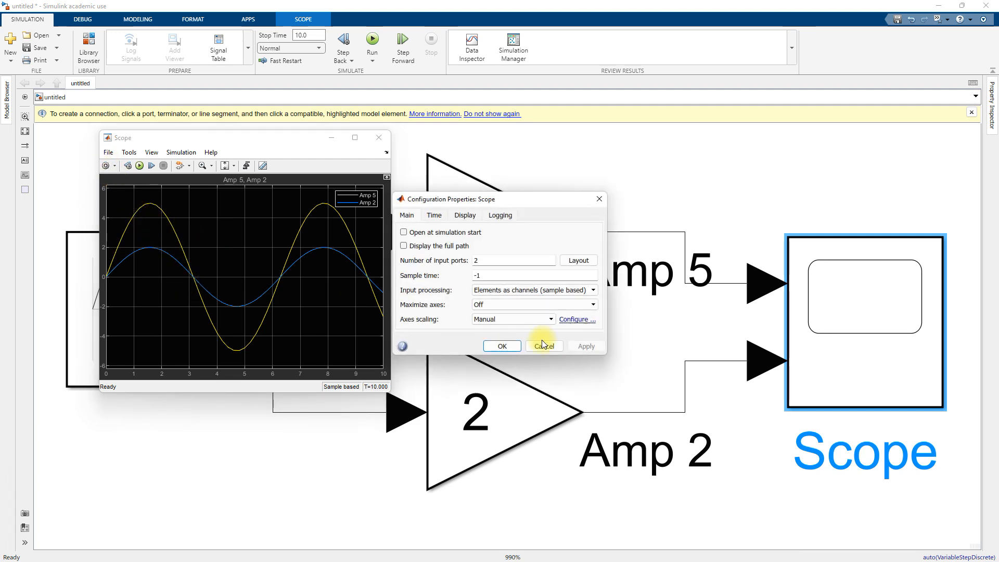
left_click(579, 260)
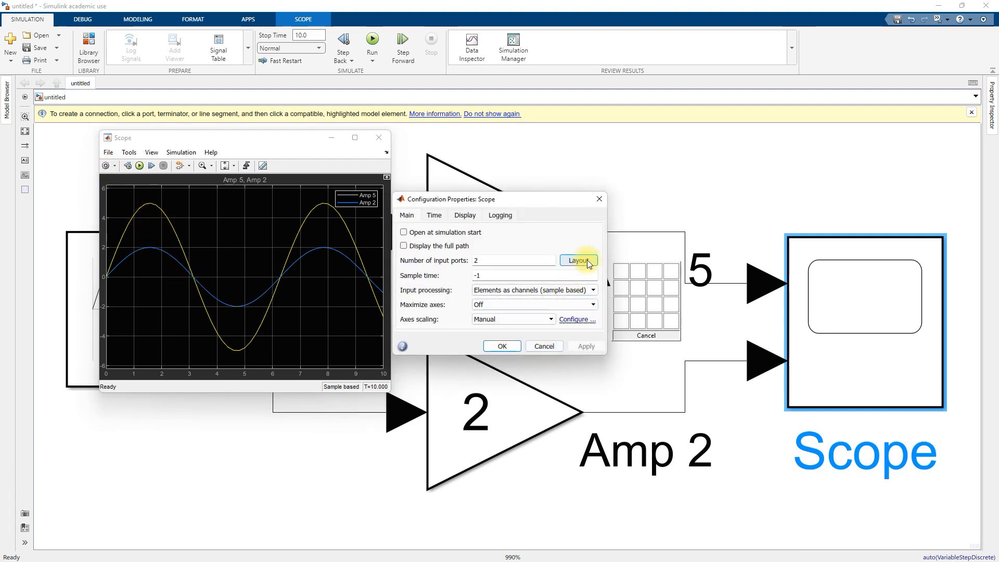
left_click(622, 289)
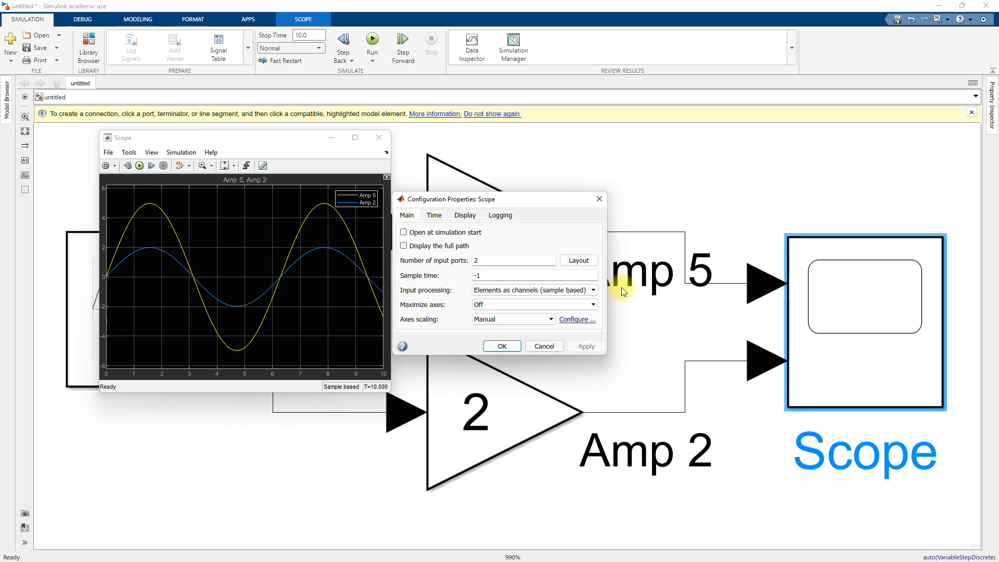
left_click(400, 422)
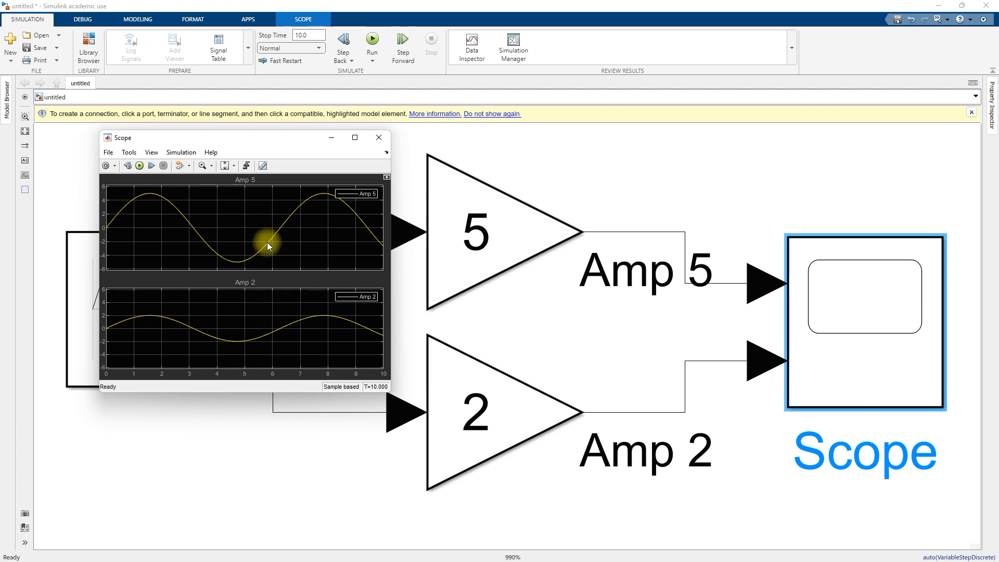
Copy the Scope's two-plot display to the clipboard, putting the blank Word document out of the way.
left_click_drag(236, 139, 459, 158)
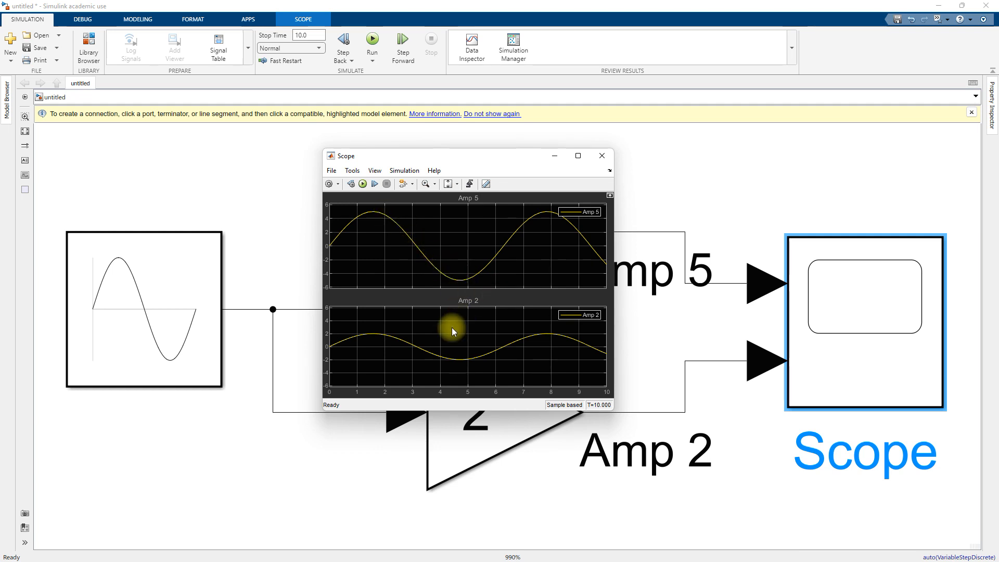
left_click(335, 174)
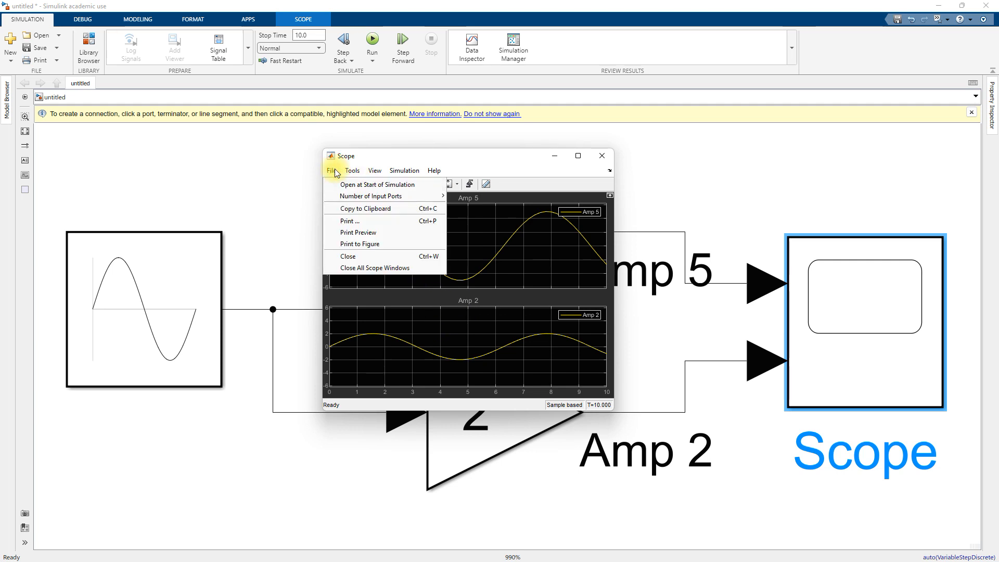
left_click(352, 209)
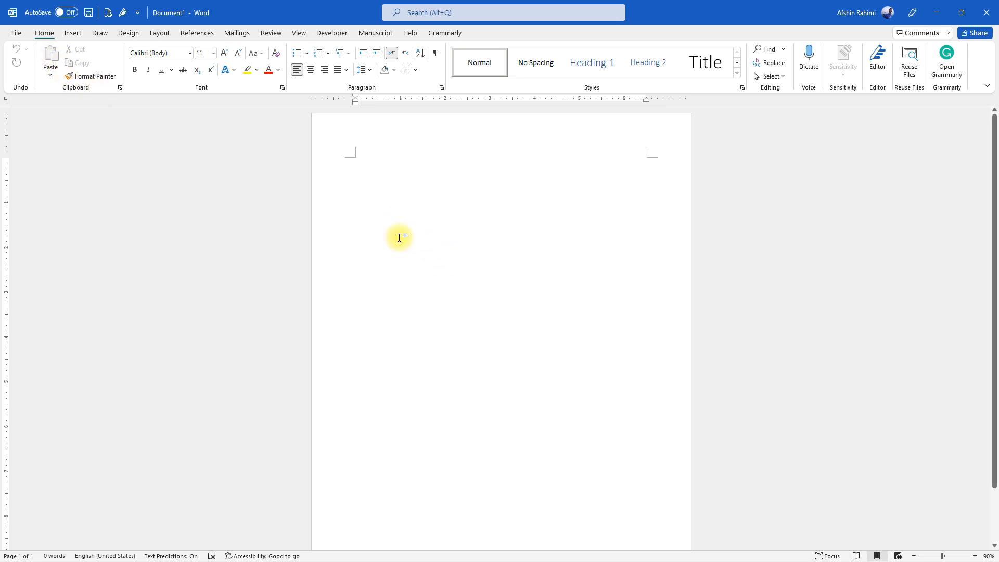
left_click(935, 15)
left_click(332, 171)
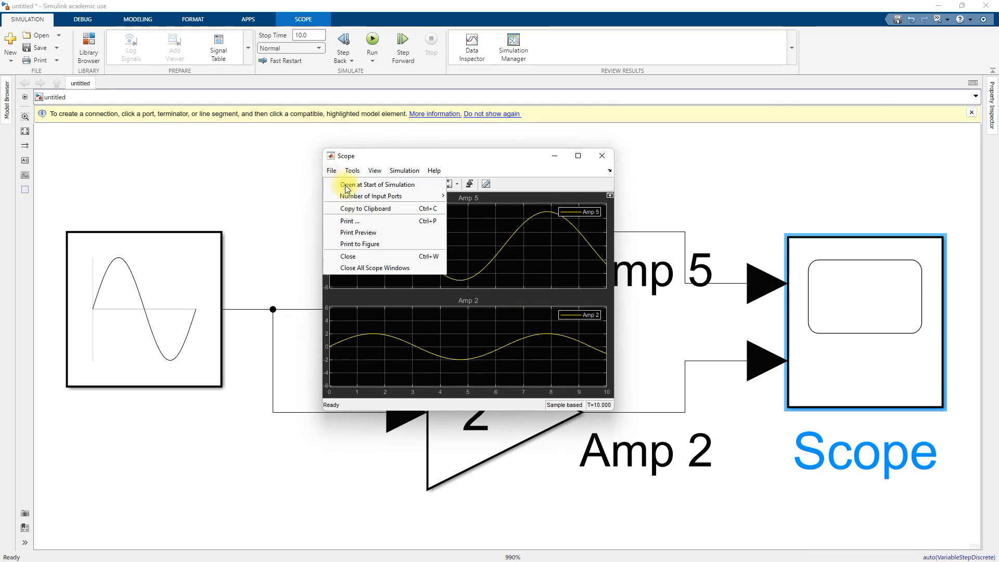
left_click(402, 208)
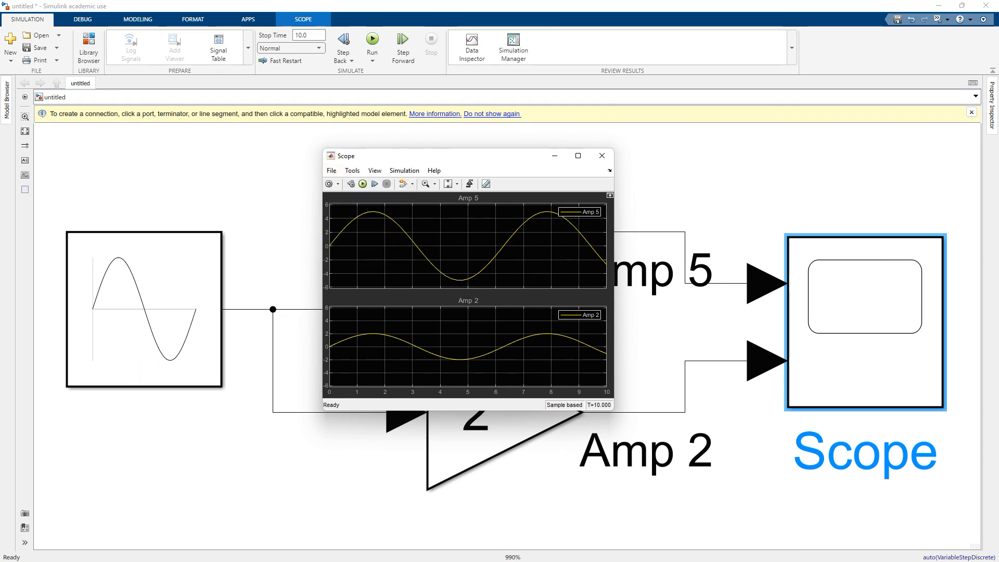
Switch to Word, paste the copied Scope plots into the blank document and inspect the image quality up close.
key("alt+Tab")
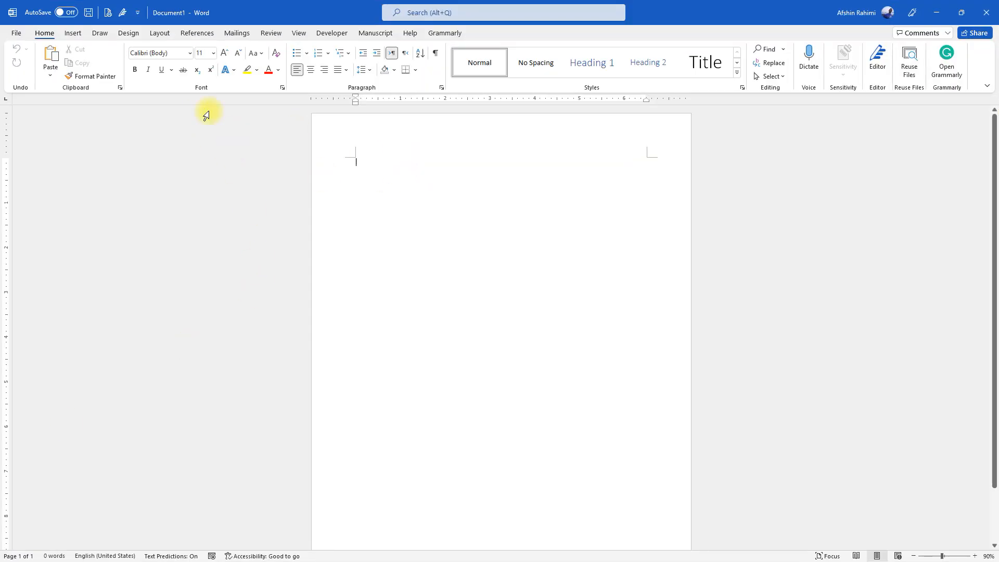
left_click(46, 55)
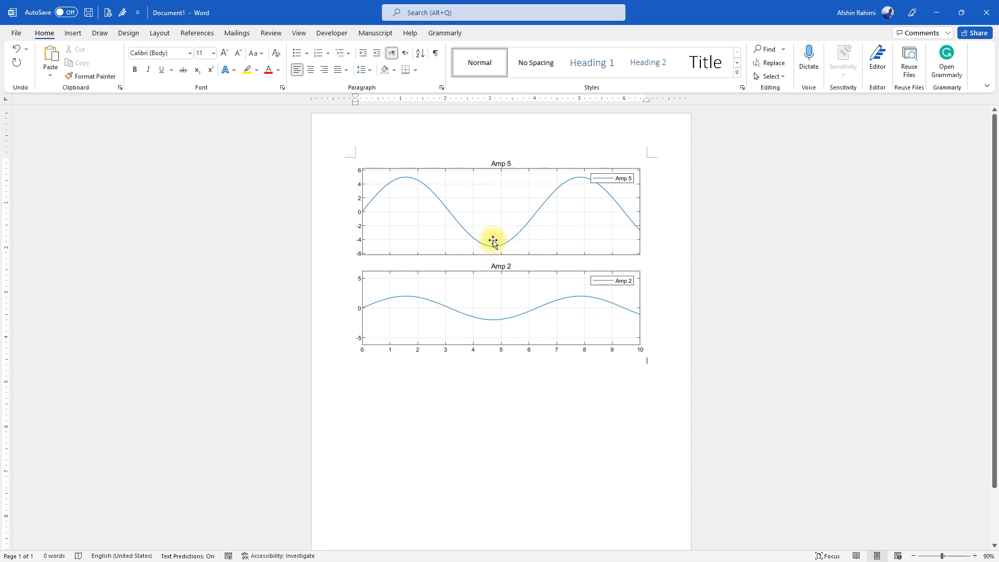
scroll(459, 207, "up", 13, "ctrl")
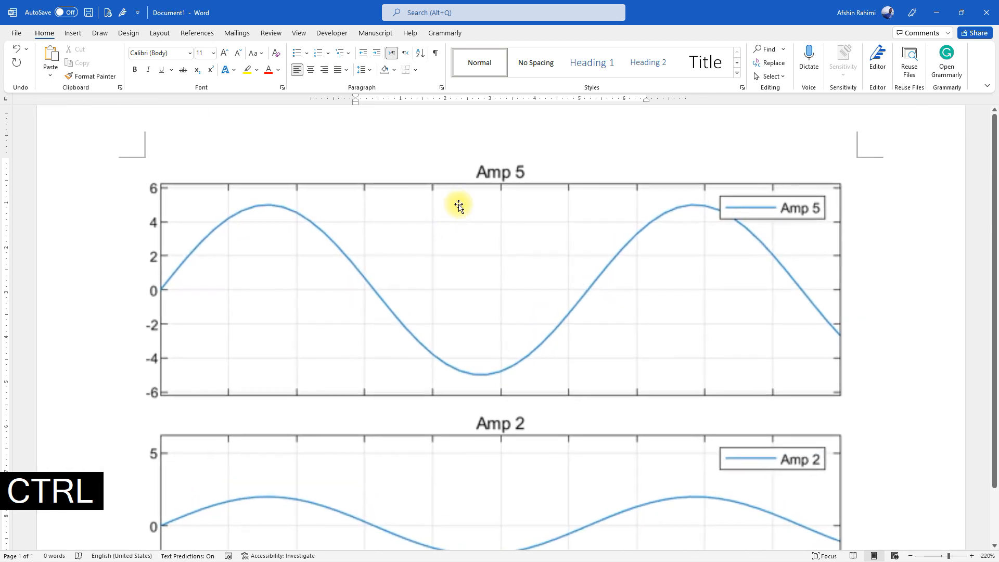
scroll(458, 206, "up", 7, "ctrl")
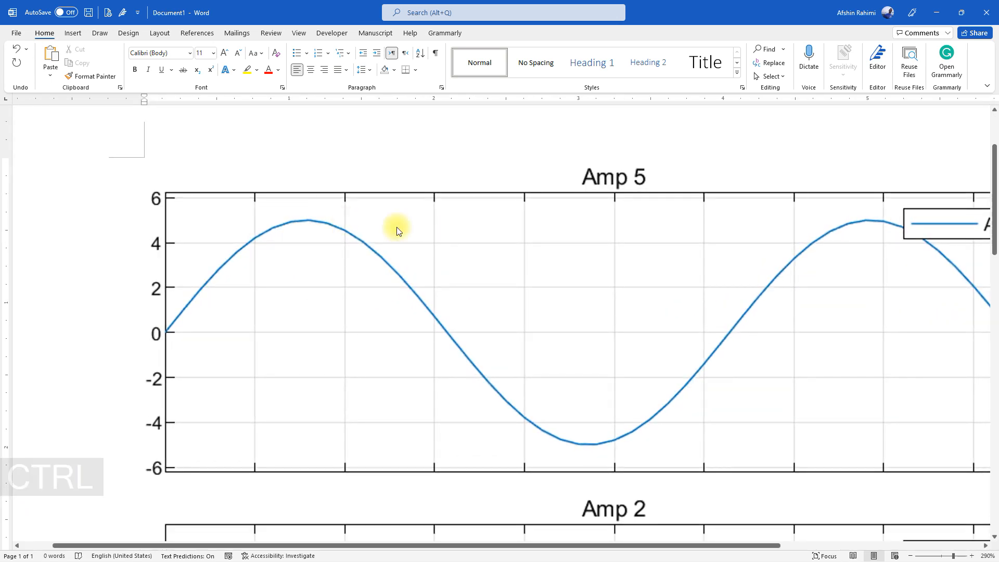
scroll(411, 285, "down", 12, "ctrl")
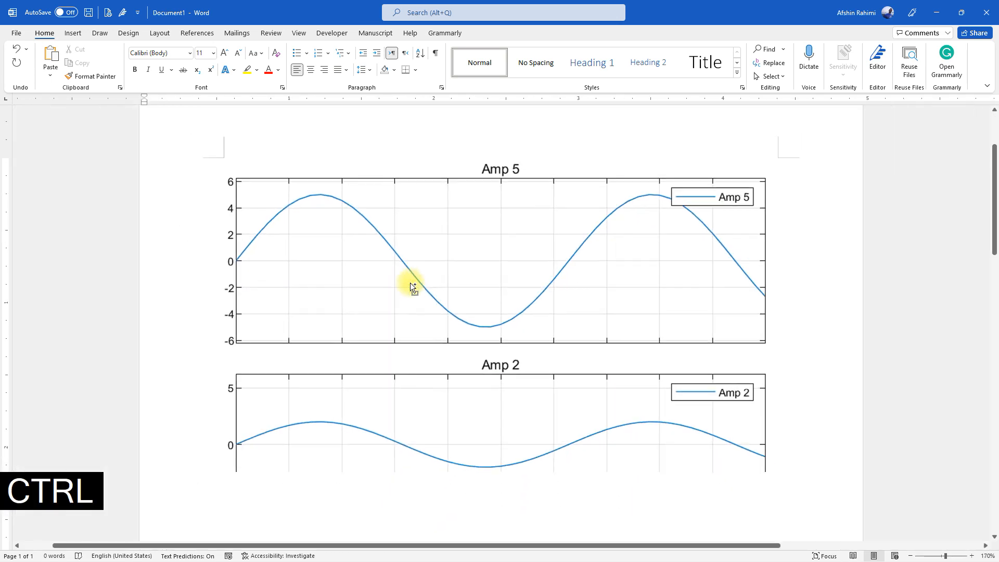
scroll(410, 283, "down", 1, "ctrl")
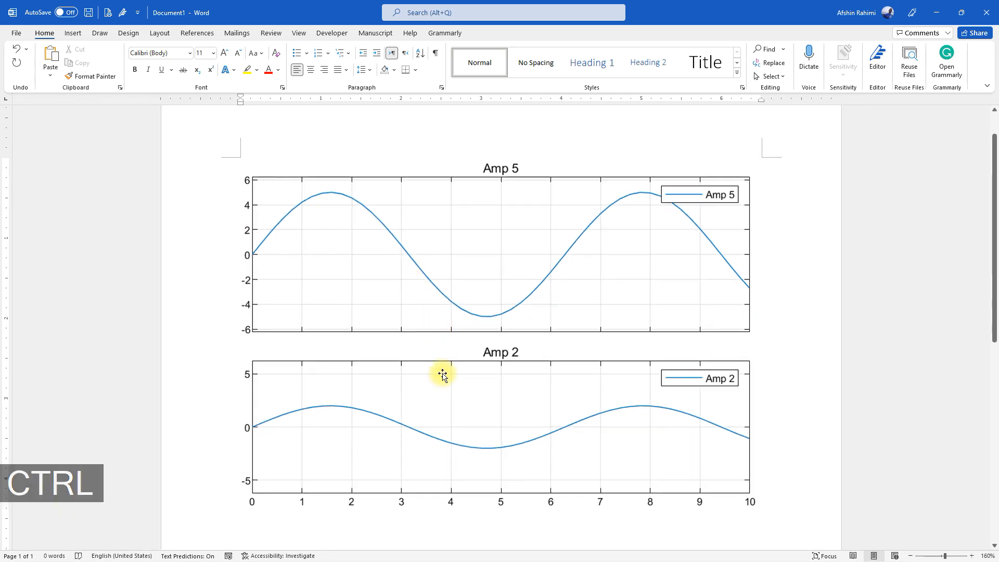
scroll(415, 368, "down", 6, "ctrl")
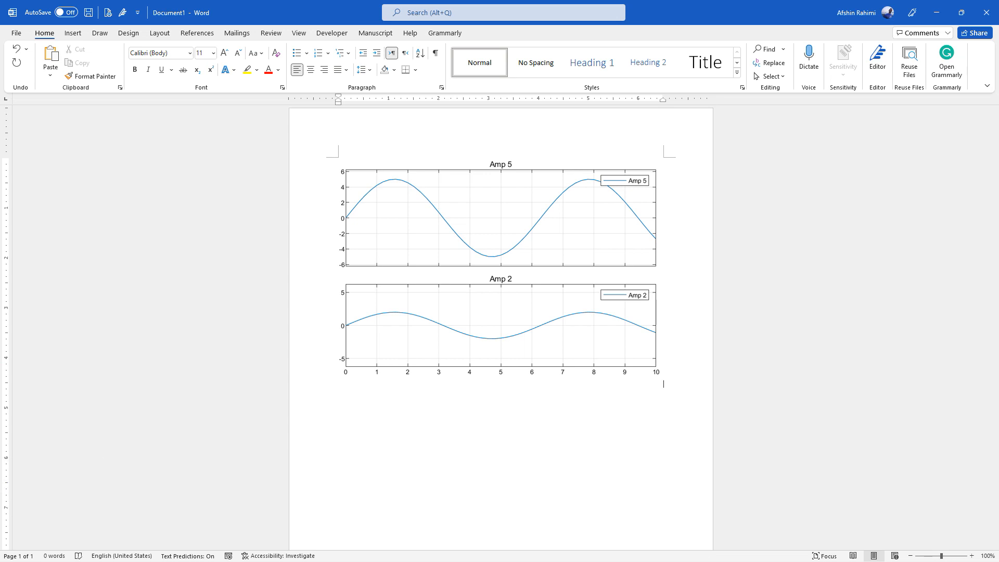
Return to the Scope, print its two-plot display to a figure and place the figure window beside the Scope.
key("alt+Tab")
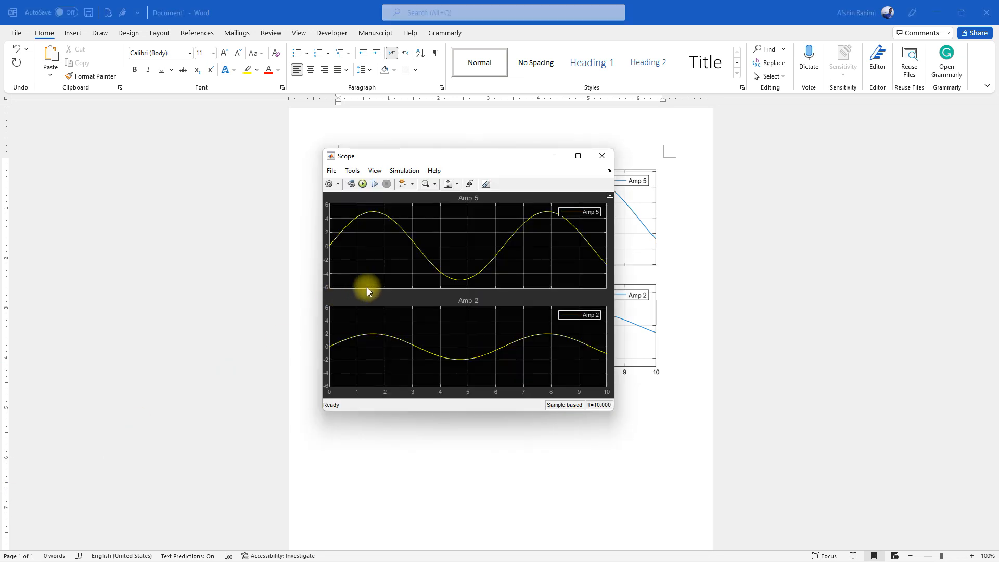
left_click(333, 171)
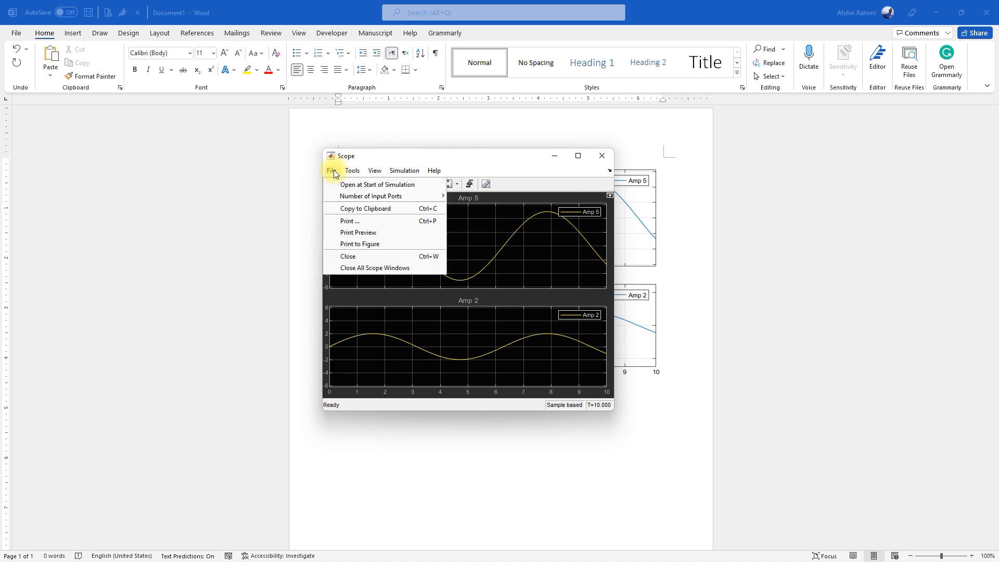
left_click(357, 245)
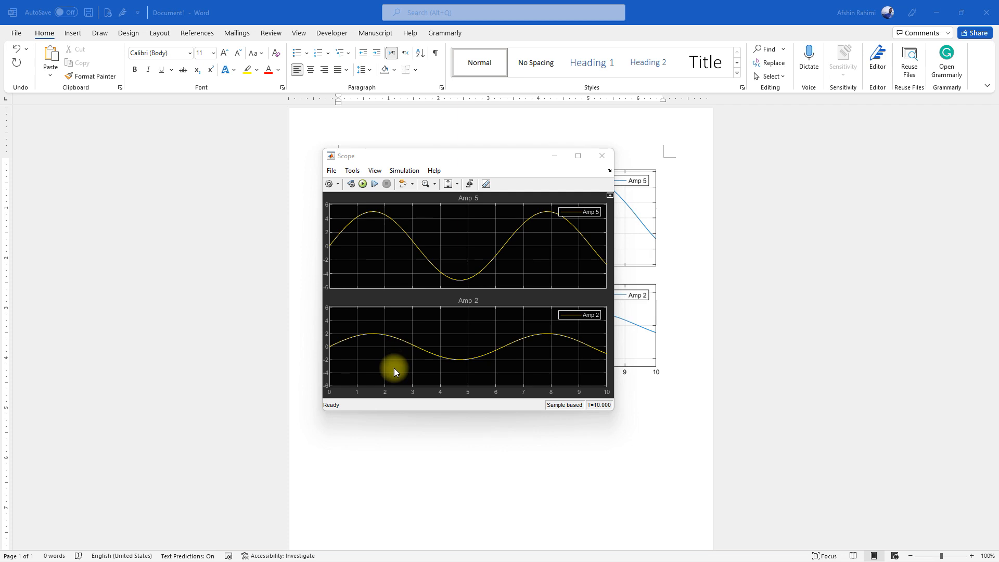
left_click_drag(0, 229, 788, 165)
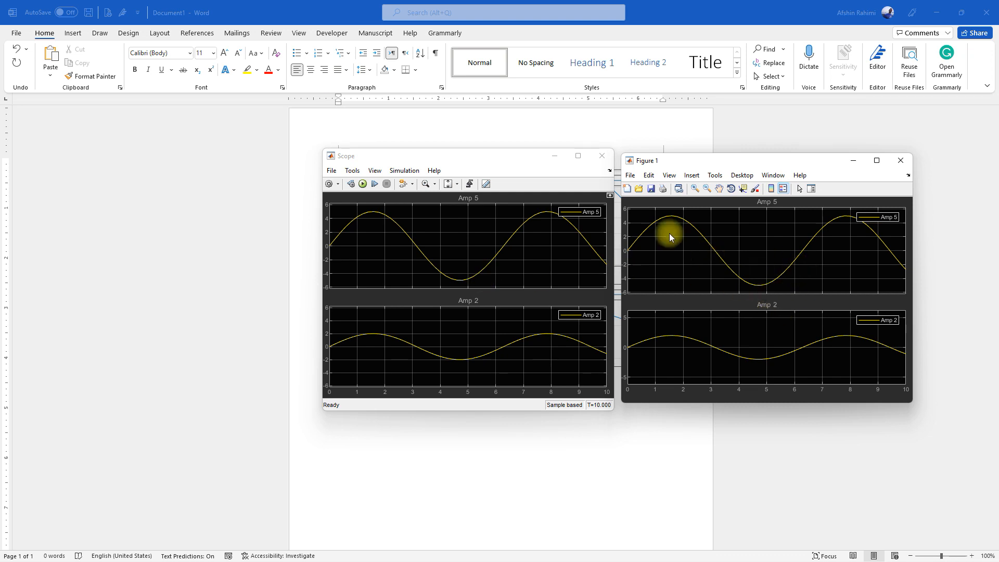
Copy the figure with its plots, paste it into the Word document below the first image and inspect it up close.
left_click(648, 175)
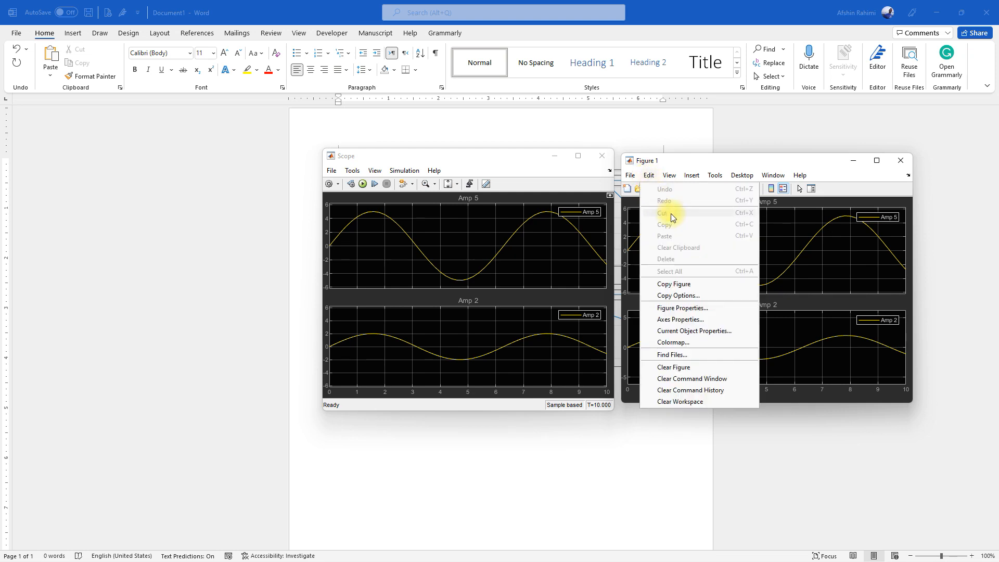
left_click(672, 285)
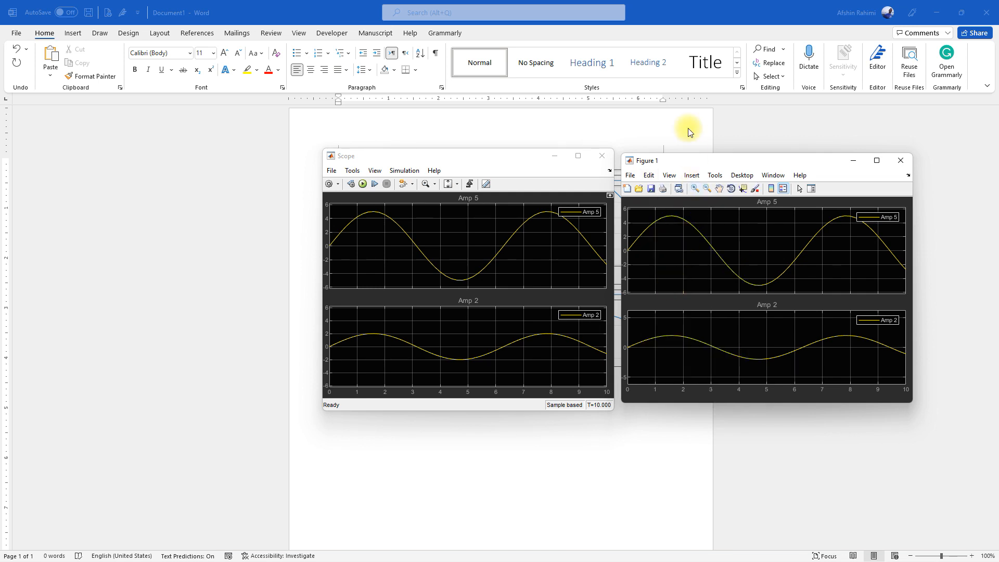
left_click(658, 15)
key("ctrl+v")
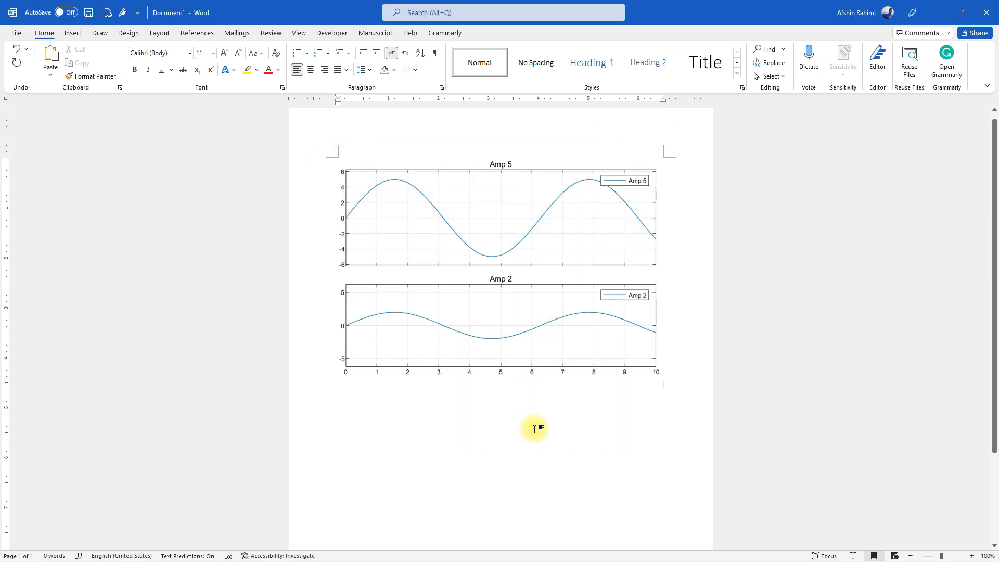
left_click(51, 59)
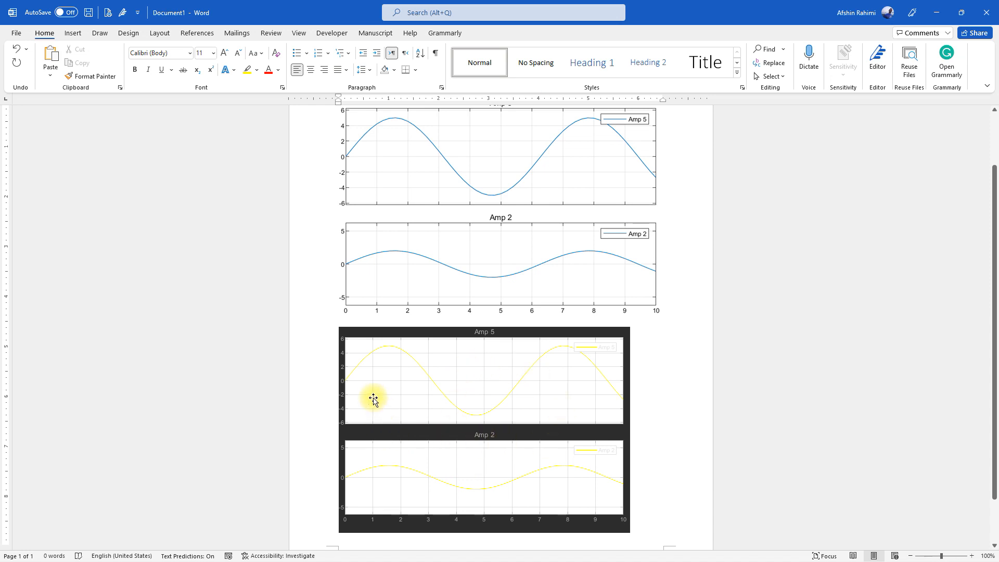
key("ctrl")
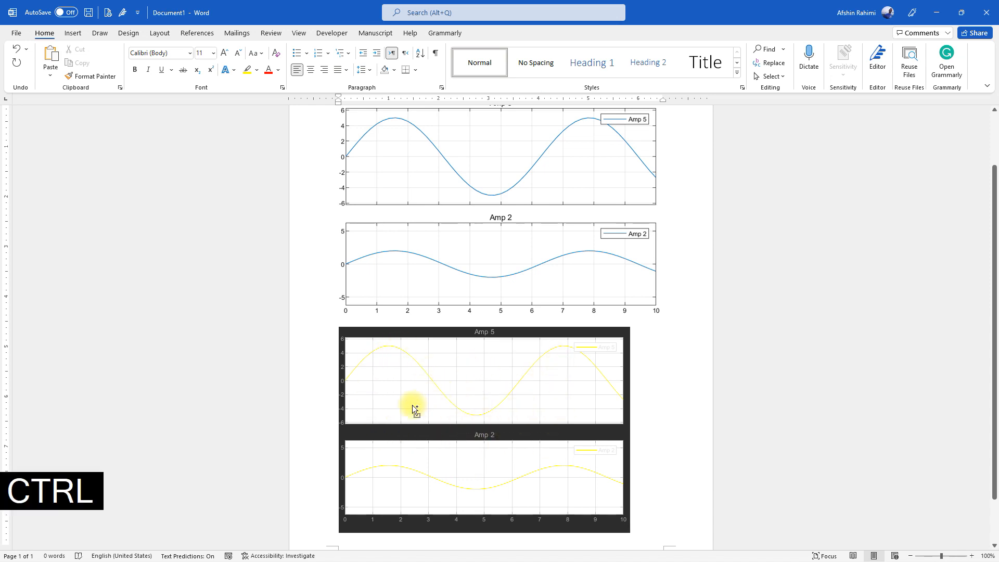
scroll(412, 406, "up", 20)
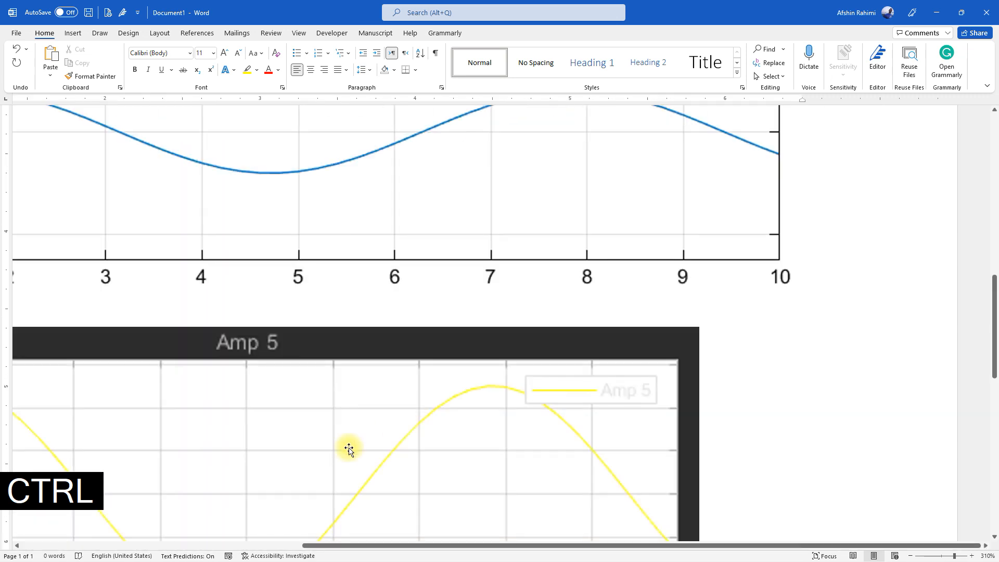
scroll(348, 448, "down", 5)
scroll(349, 448, "up", 3)
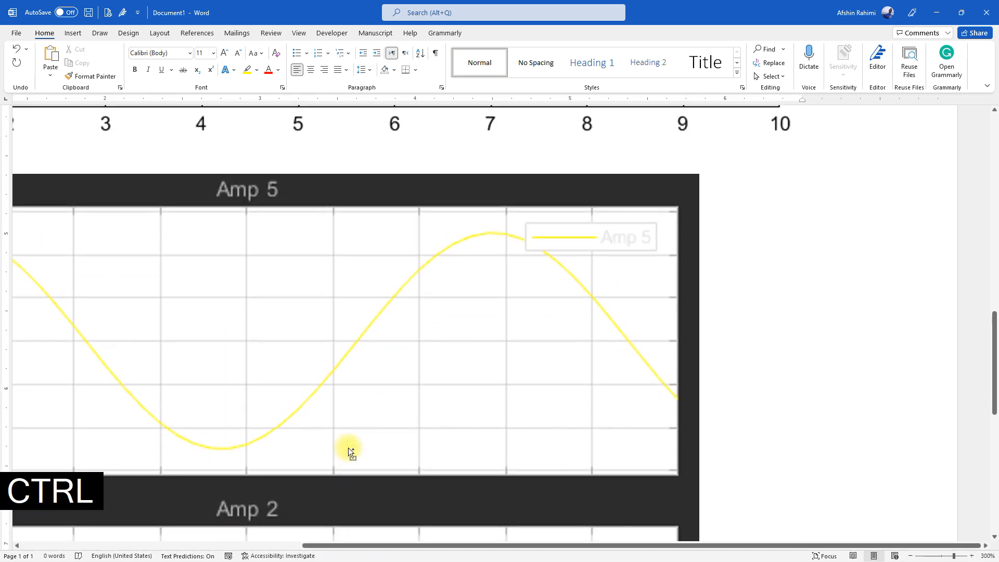
scroll(348, 448, "down", 13)
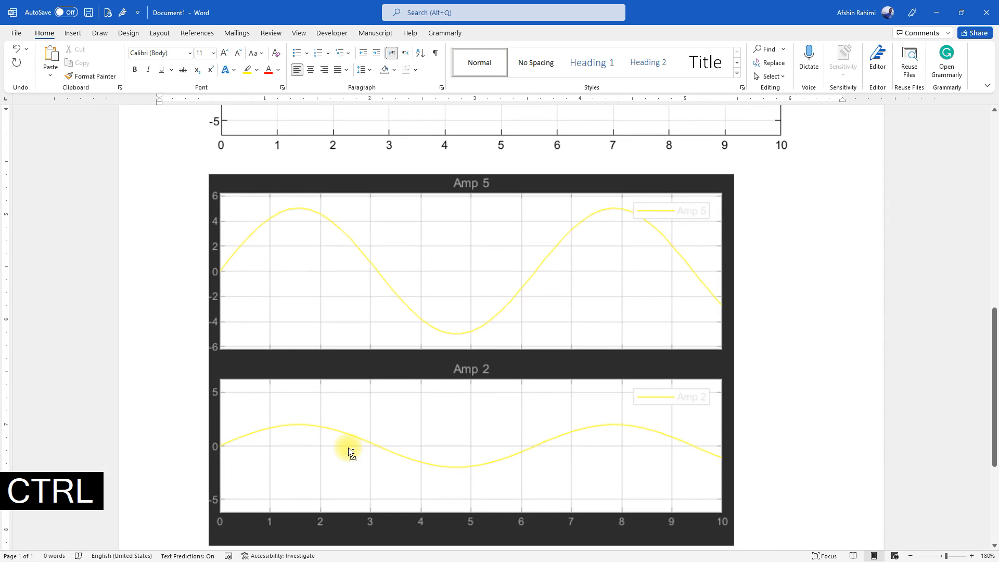
scroll(348, 448, "down", 7)
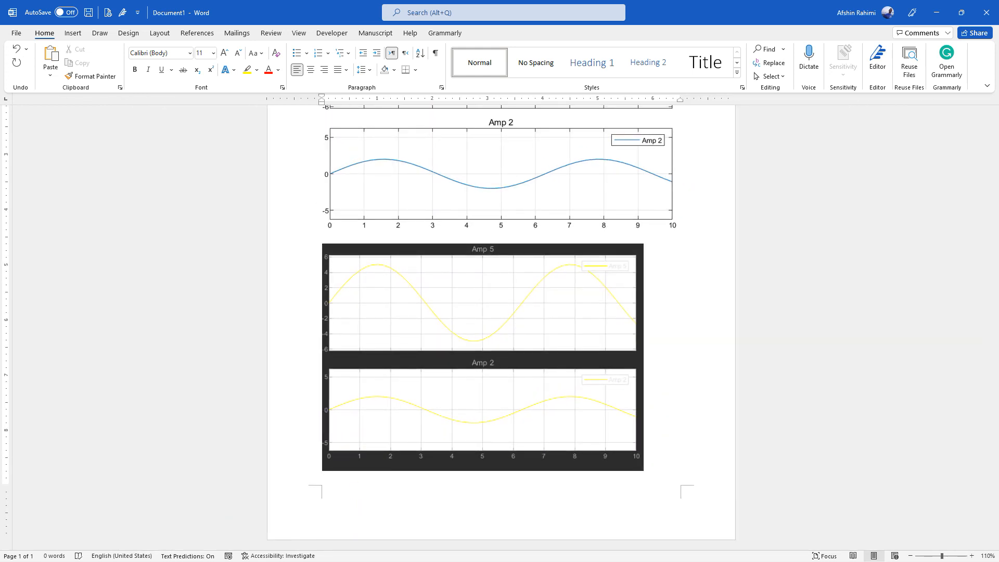
Switch back to the Simulink model and add a To Workspace block from the Sinks library.
key("alt+Tab")
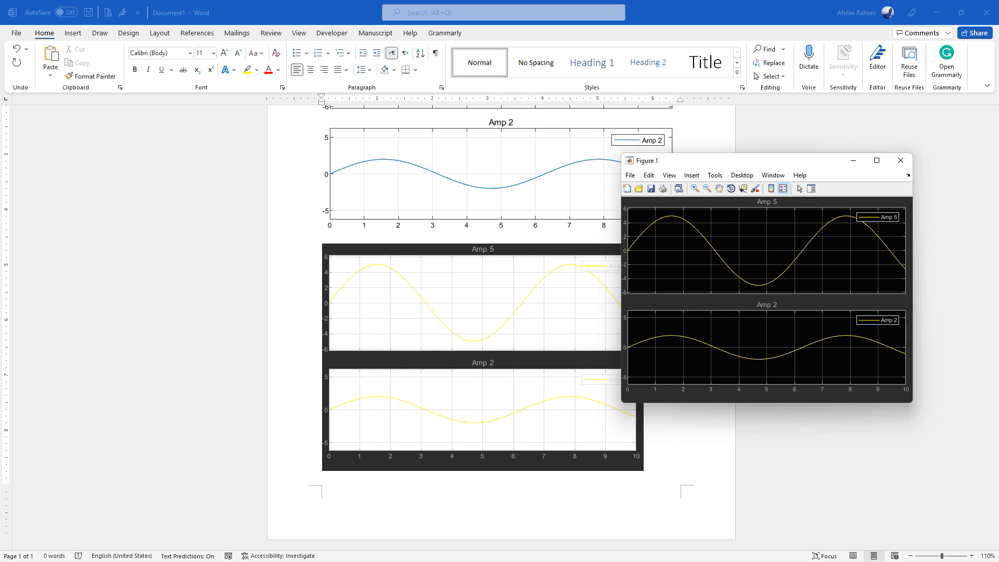
key("alt+Tab")
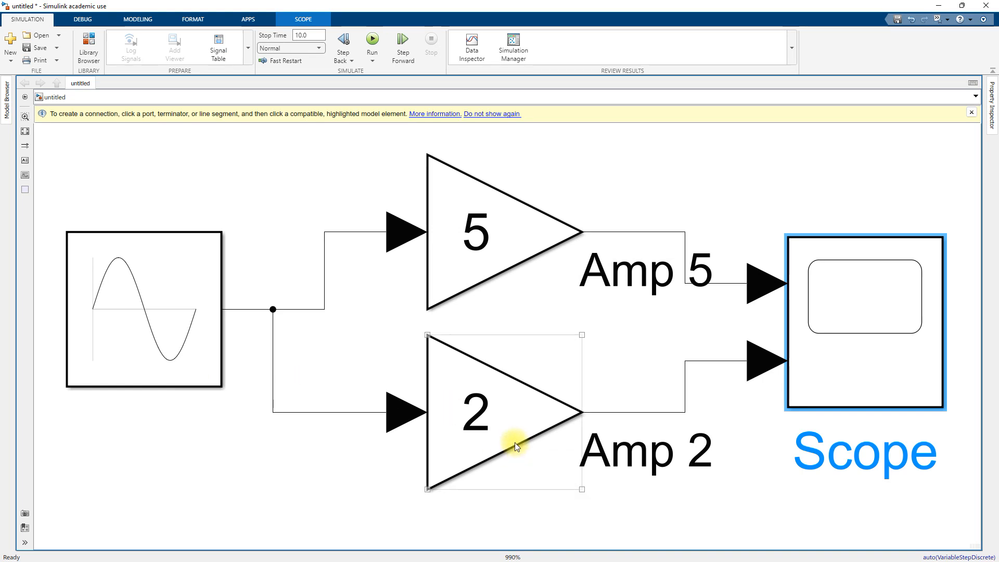
left_click(444, 258)
left_click(411, 340)
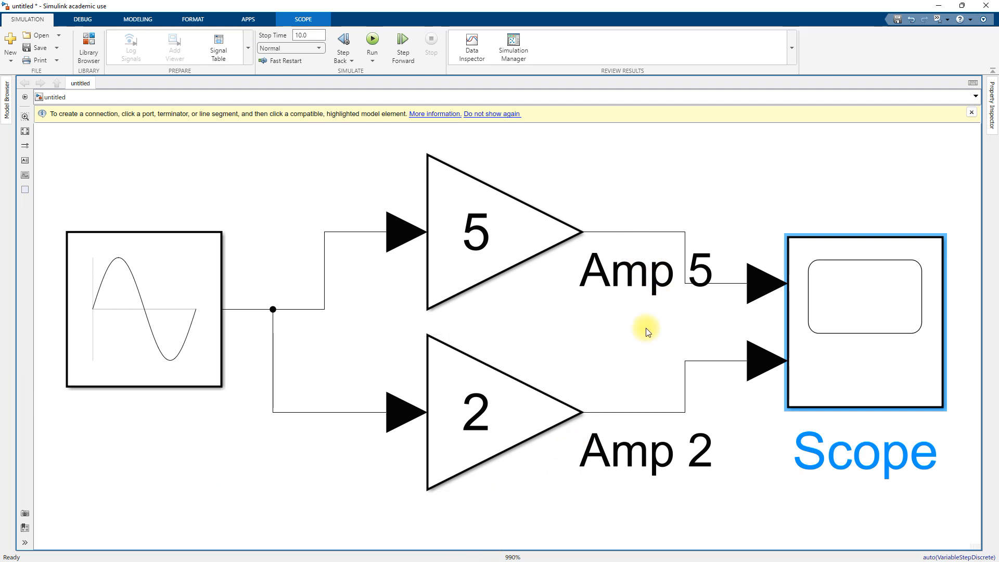
left_click(88, 56)
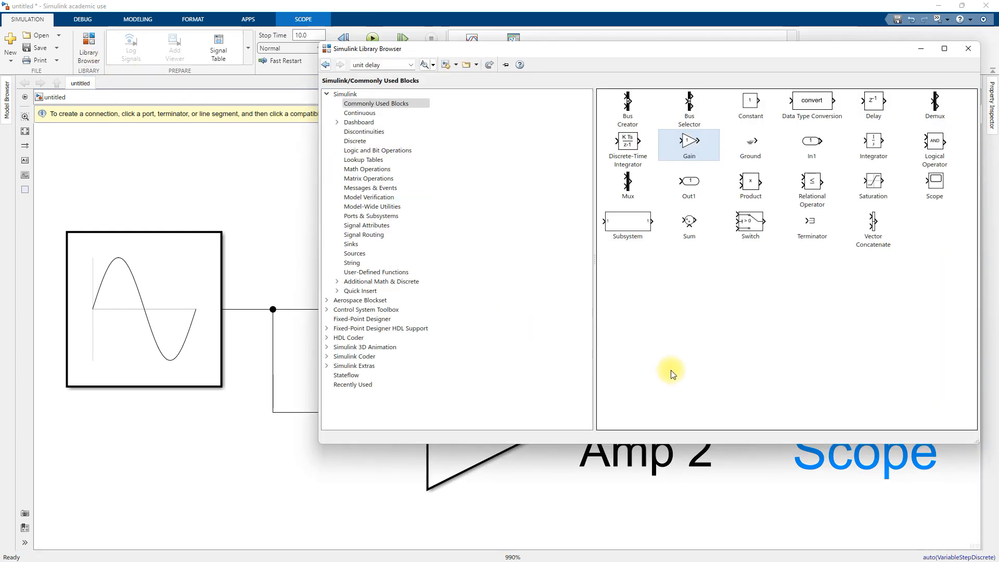
left_click(357, 244)
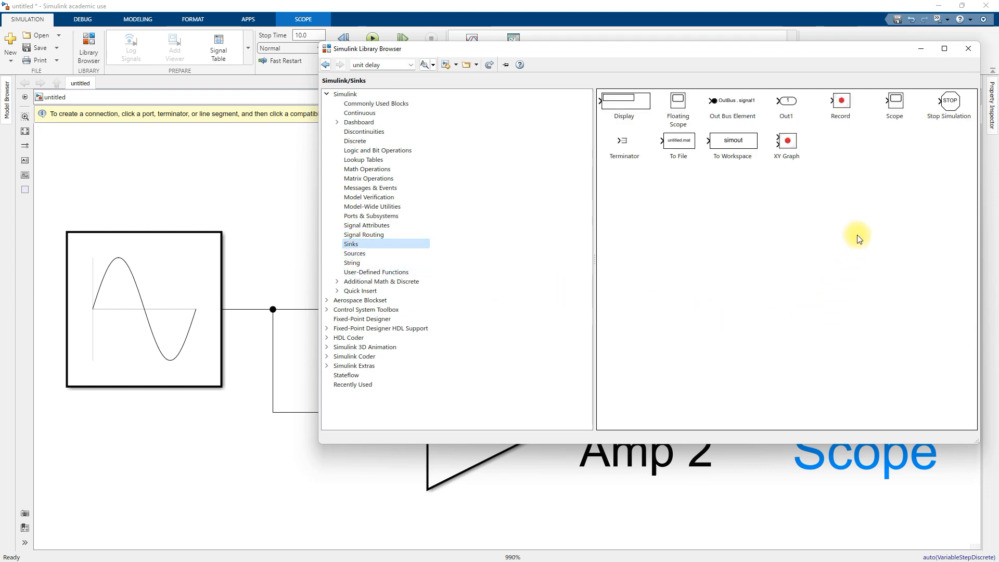
left_click(736, 151)
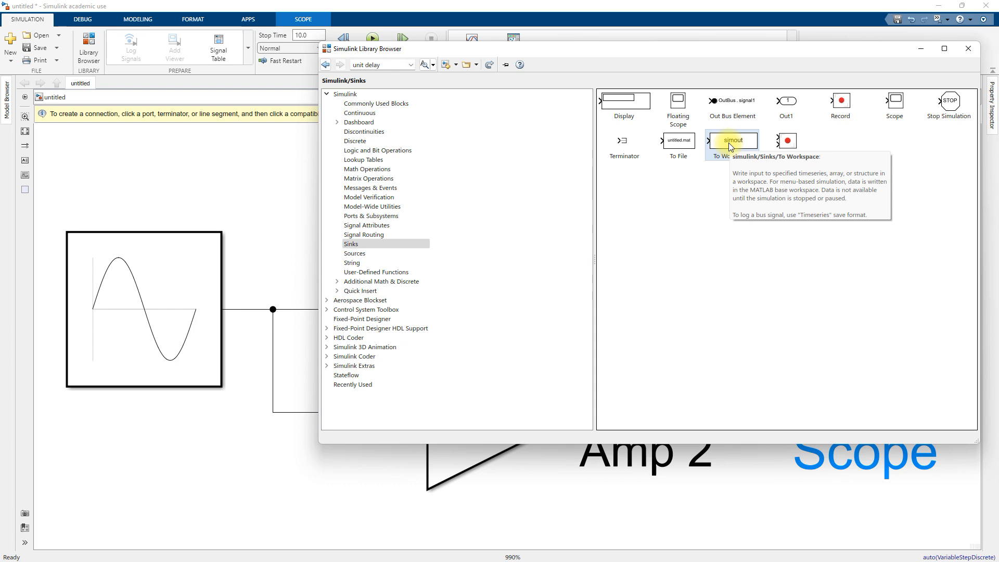
left_click_drag(728, 142, 273, 213)
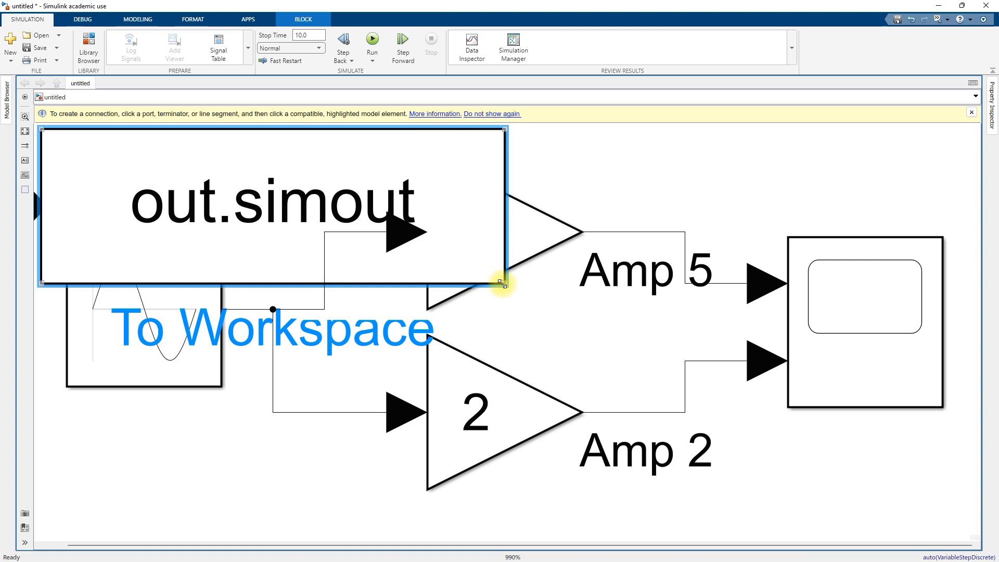
Shrink the To Workspace block and place it in the free space above the Amp 5 signal line and the Scope.
left_click_drag(504, 283, 286, 239)
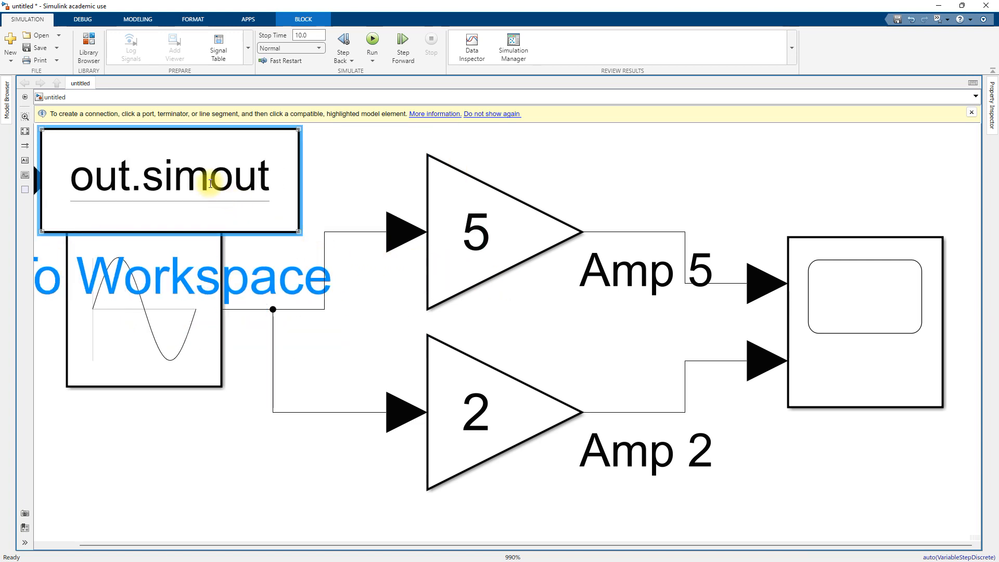
left_click_drag(233, 133, 767, 138)
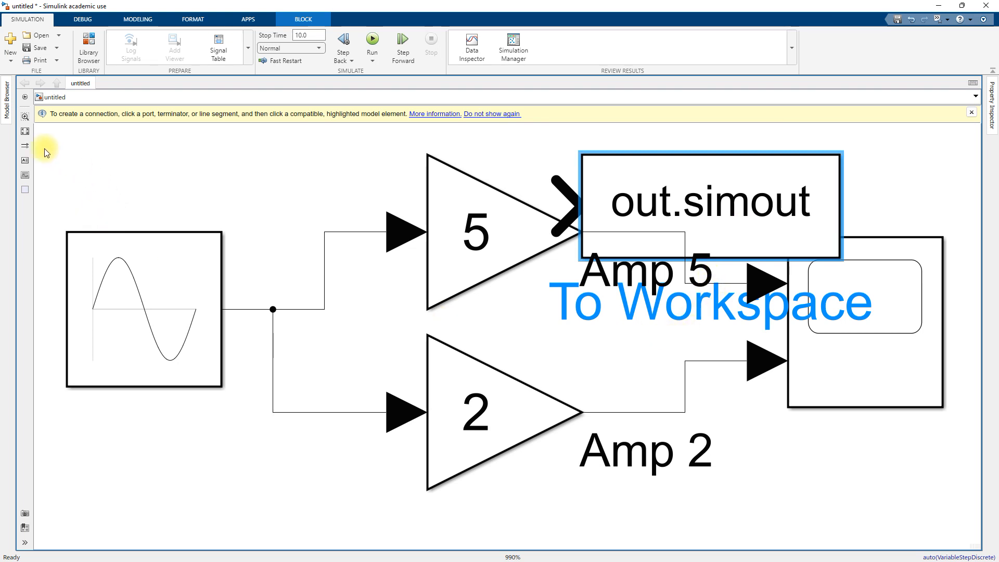
left_click(24, 130)
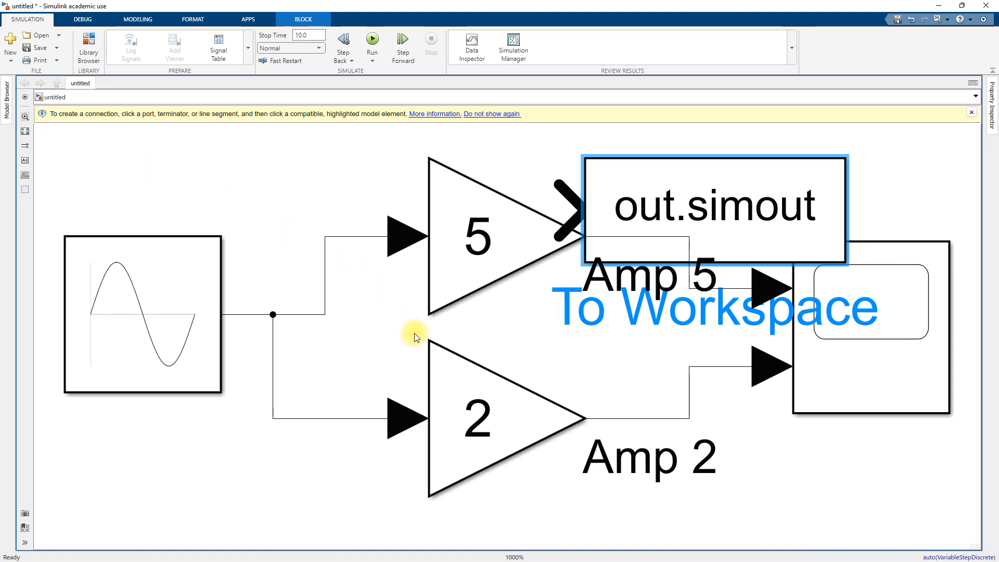
scroll(400, 321, "down", 3)
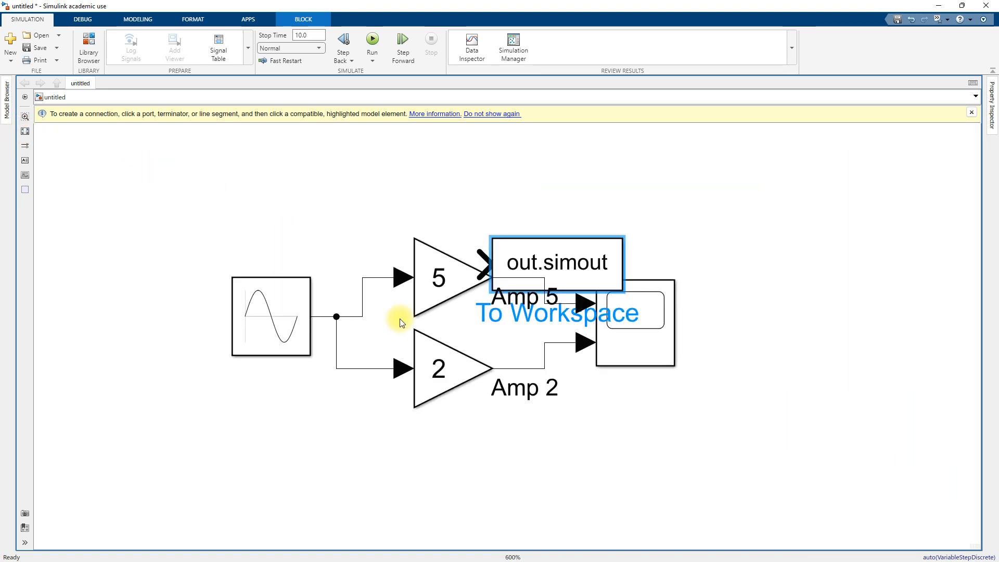
left_click_drag(540, 237, 568, 211)
left_click(567, 249)
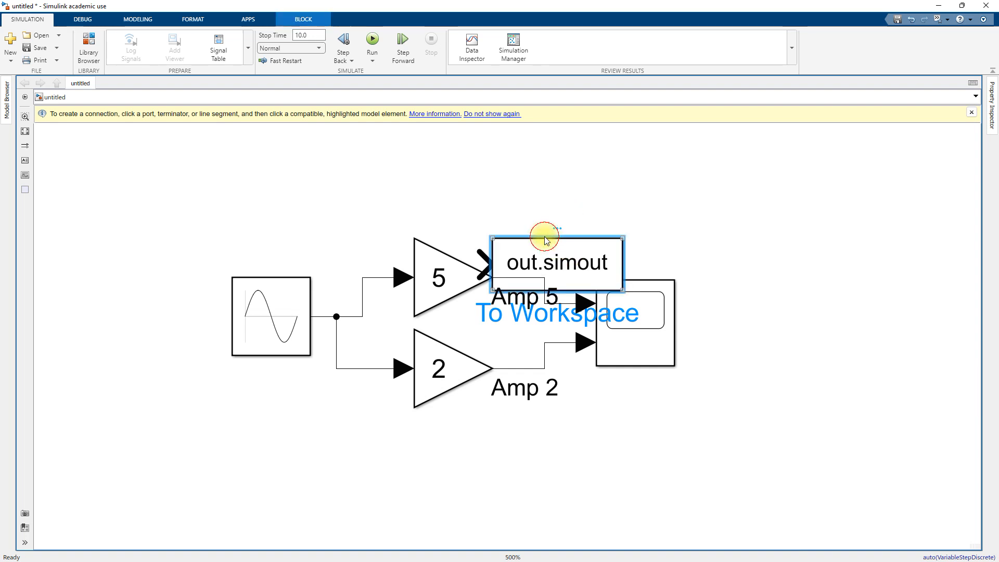
left_click_drag(565, 244, 568, 159)
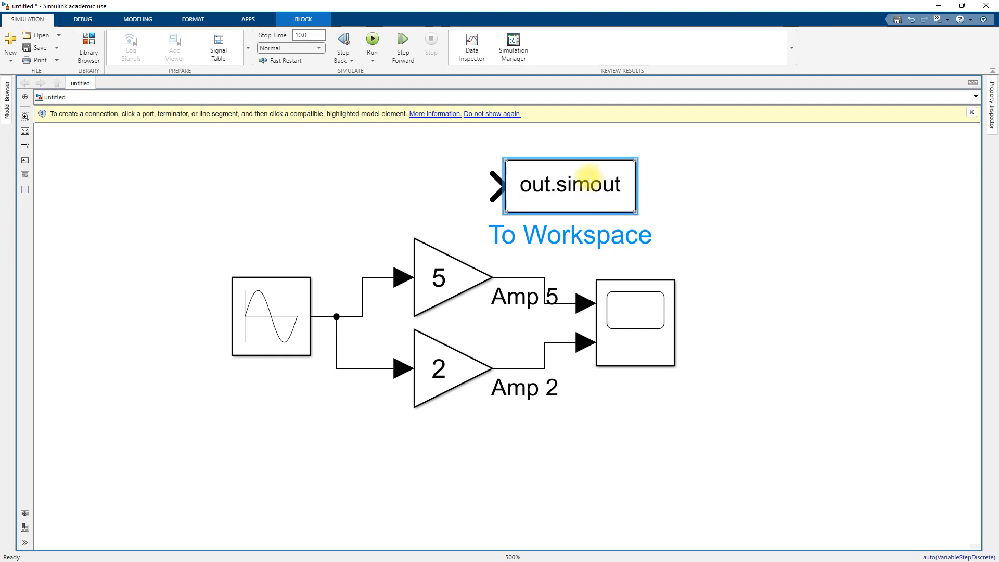
Set the To Workspace block's variable name to amp5.
left_click(619, 188)
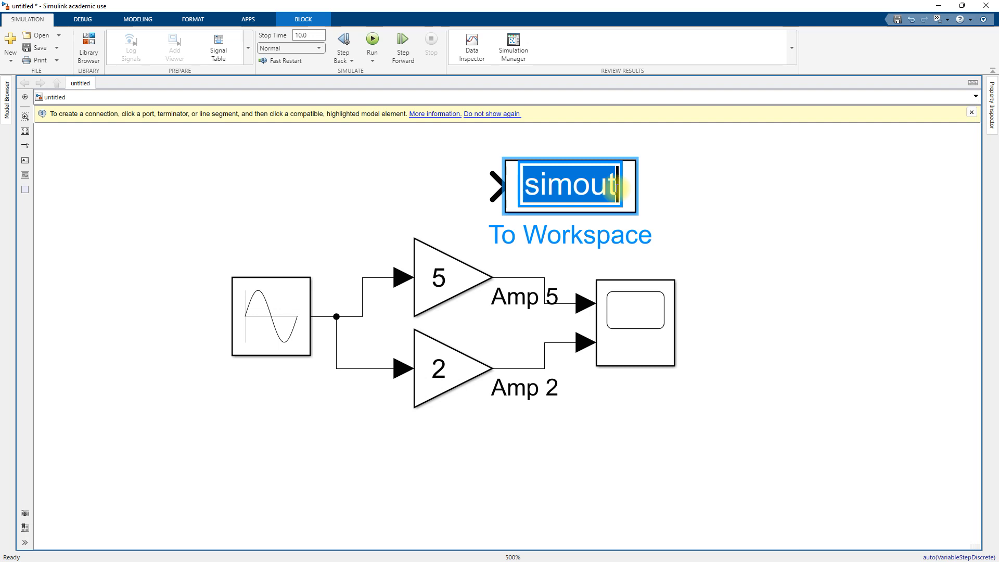
type("amp5")
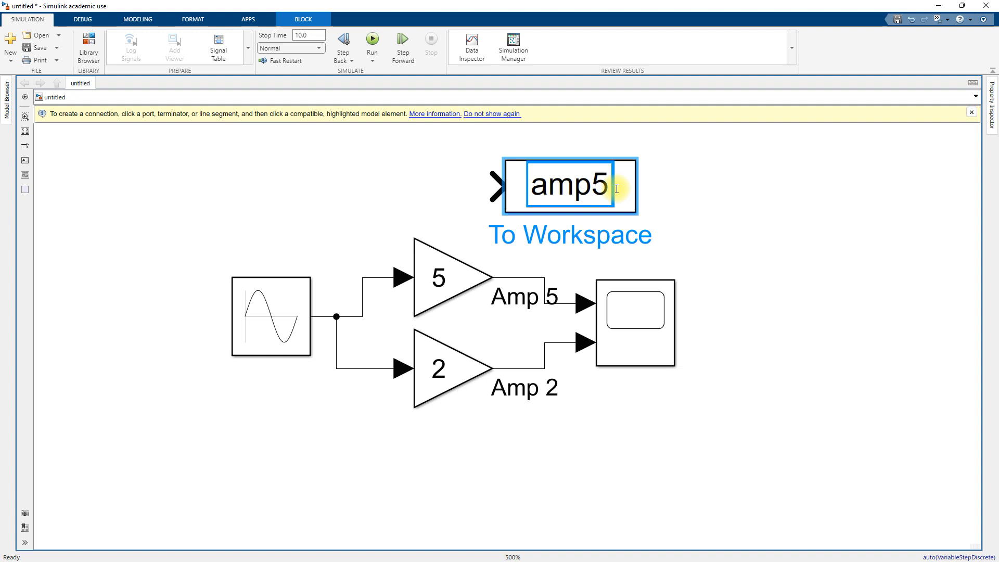
left_click(657, 204)
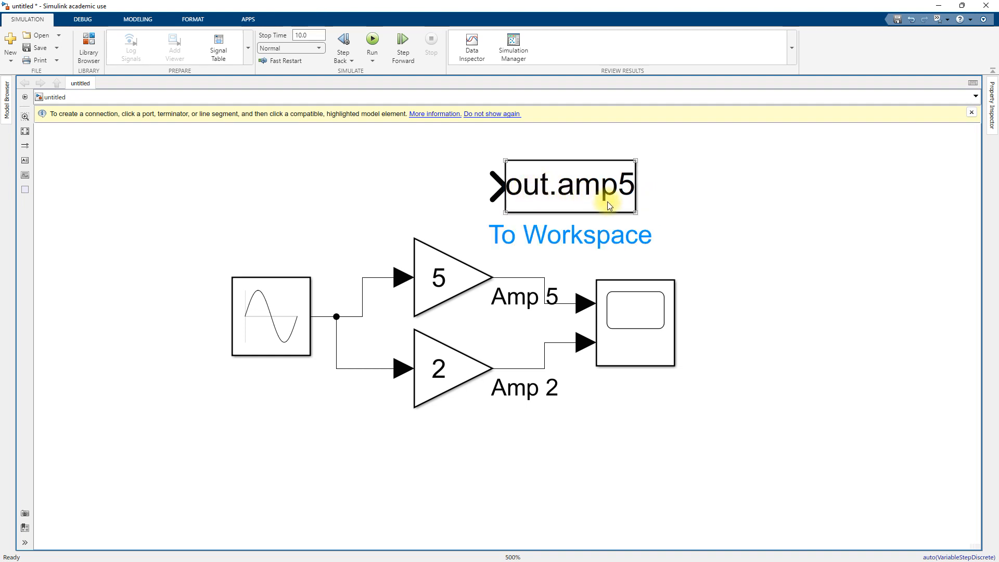
Duplicate the amp5 To Workspace block and place the copy below the Amp 2 signal line, aligned with the original.
left_click(569, 164)
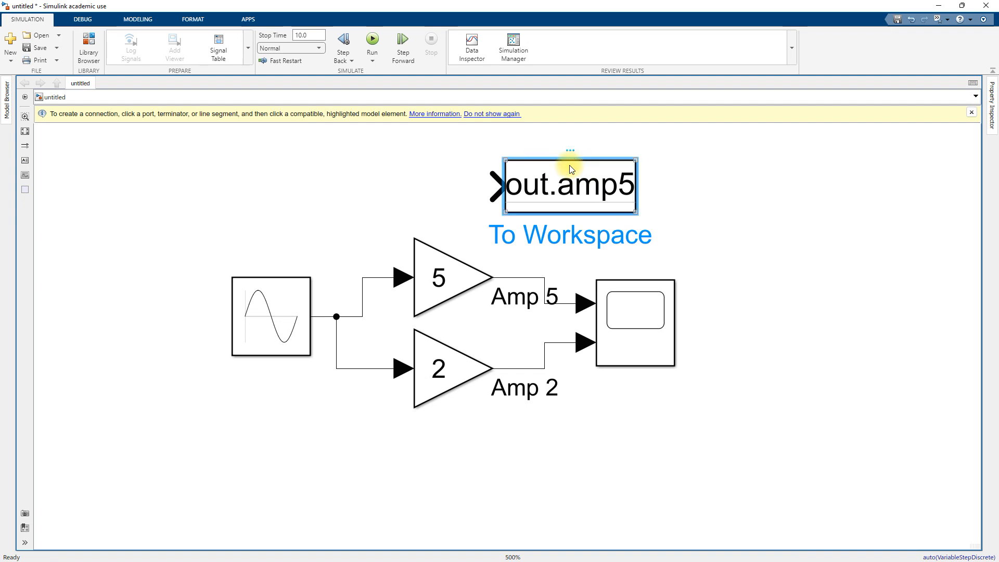
key("ctrl")
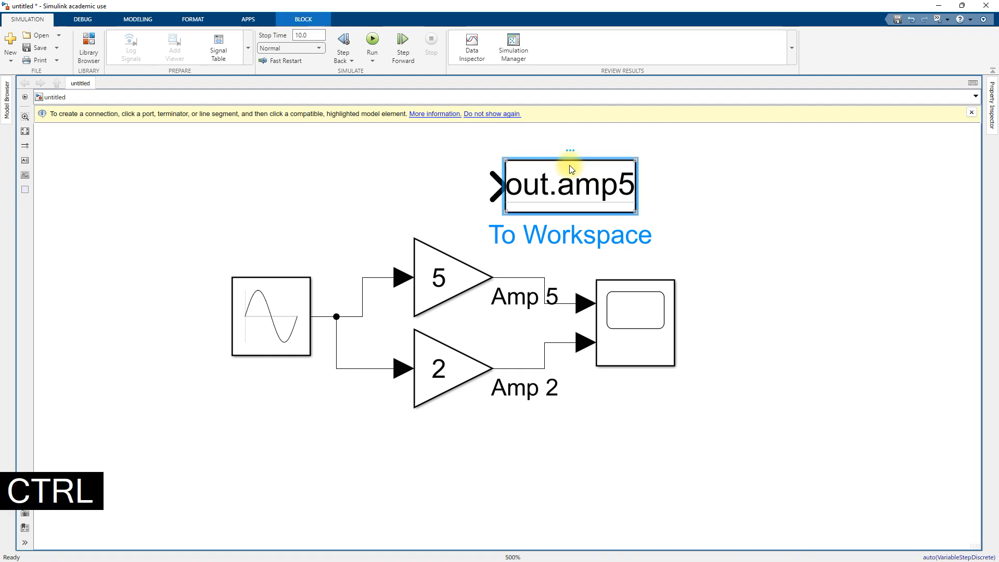
key("ctrl+c")
key("ctrl+v")
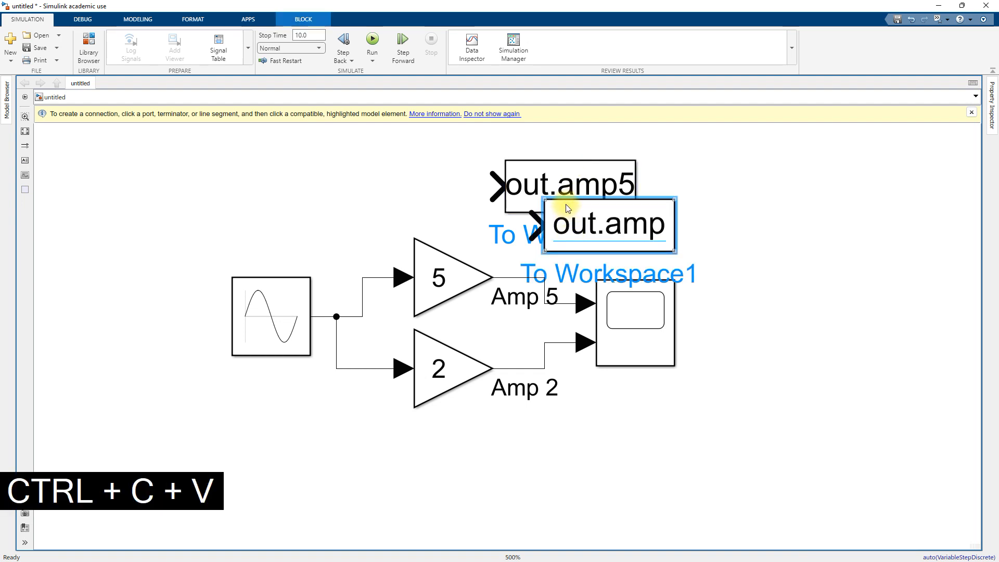
left_click_drag(567, 206, 522, 432)
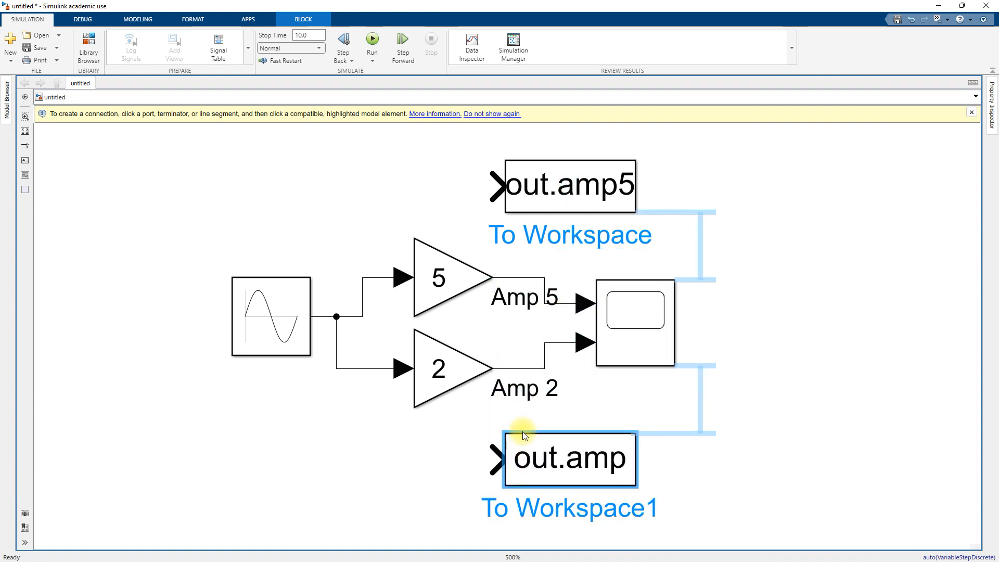
Change the variable name of the copied To Workspace block to amp2.
left_click(607, 457)
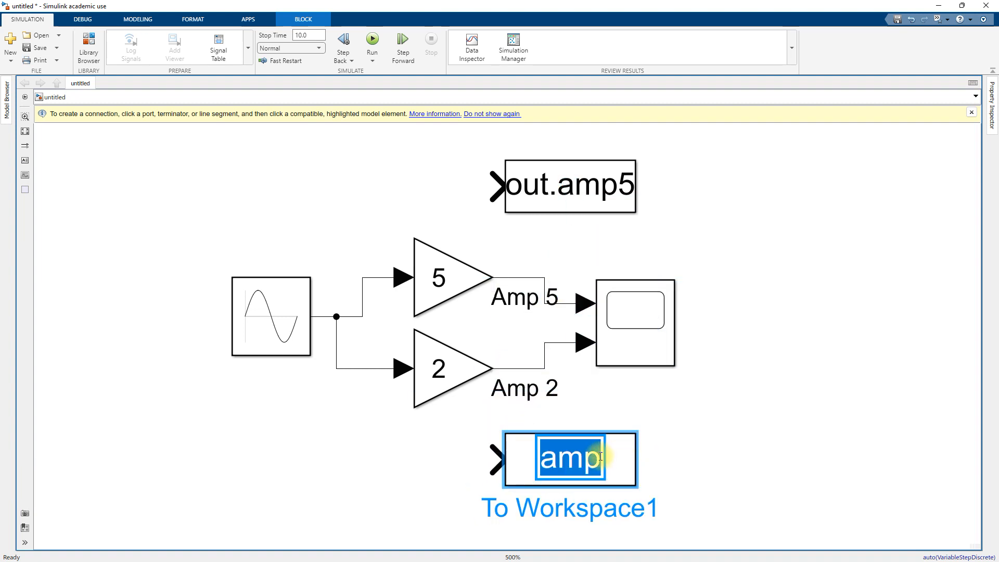
left_click(601, 456)
type("2")
left_click(668, 464)
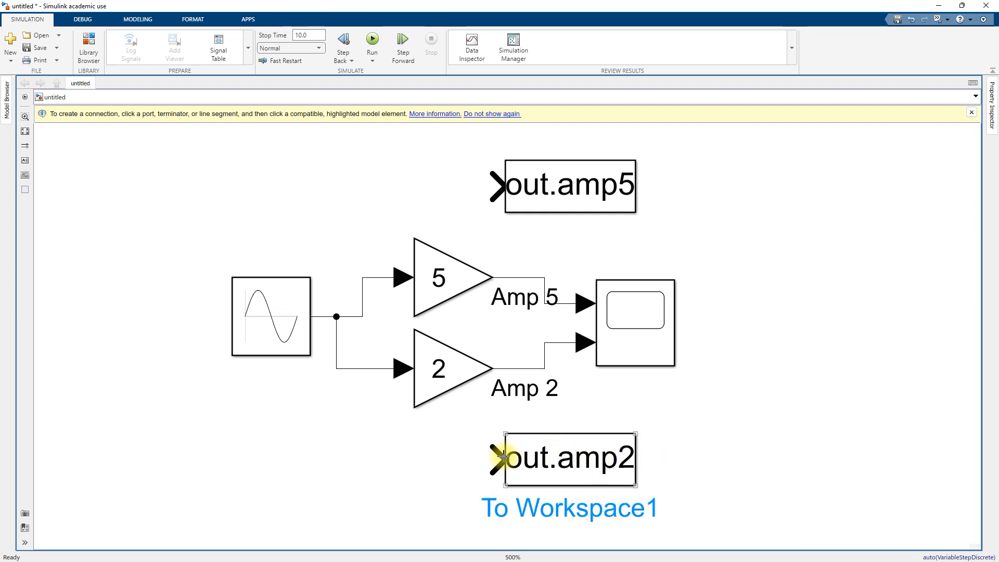
Branch the Amp 2 and Amp 5 signals into their matching To Workspace blocks and shift both blocks rightward to straighten the lines.
left_click_drag(502, 456, 508, 369)
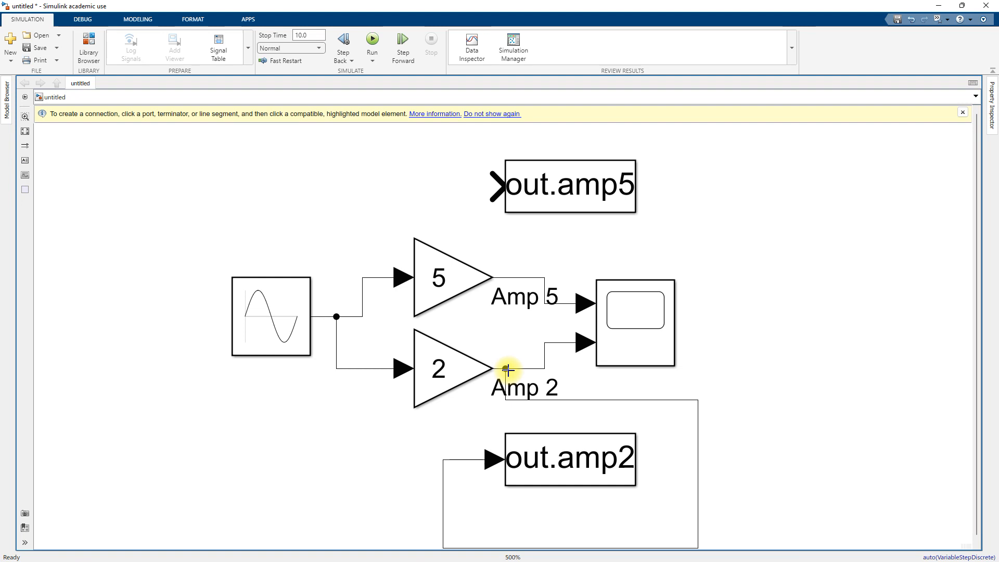
left_click_drag(498, 186, 510, 276)
left_click(567, 194)
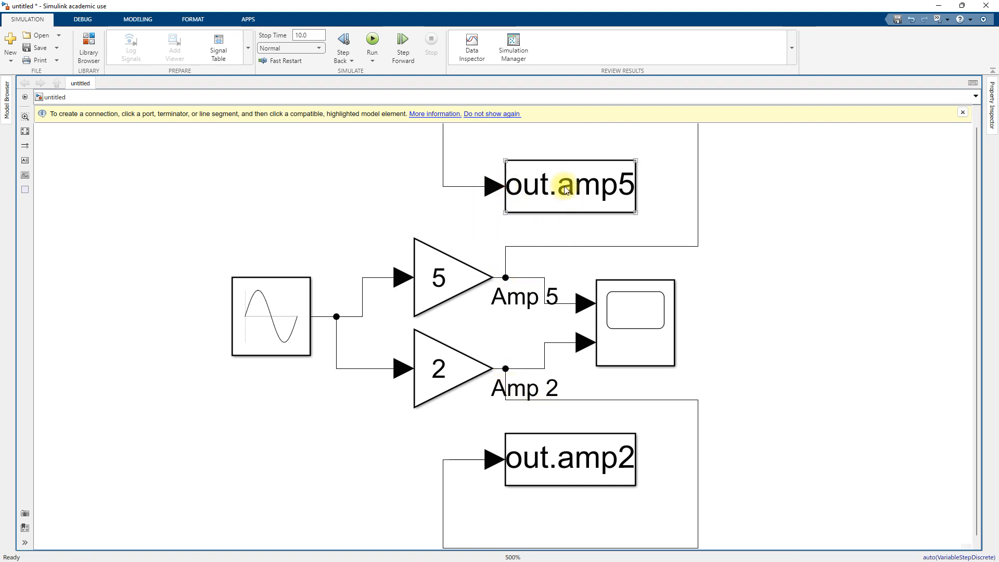
left_click_drag(547, 165, 665, 178)
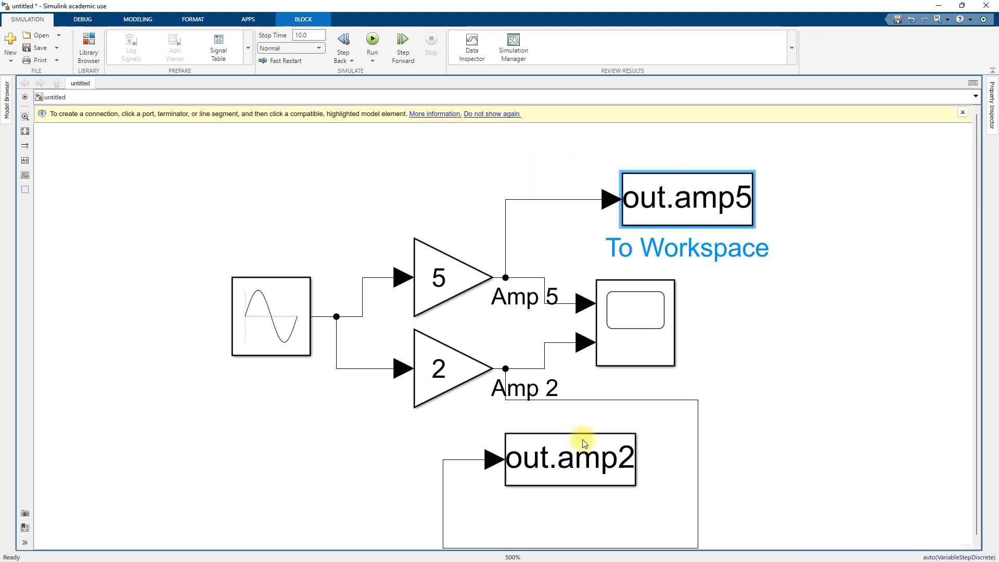
left_click_drag(546, 444, 670, 444)
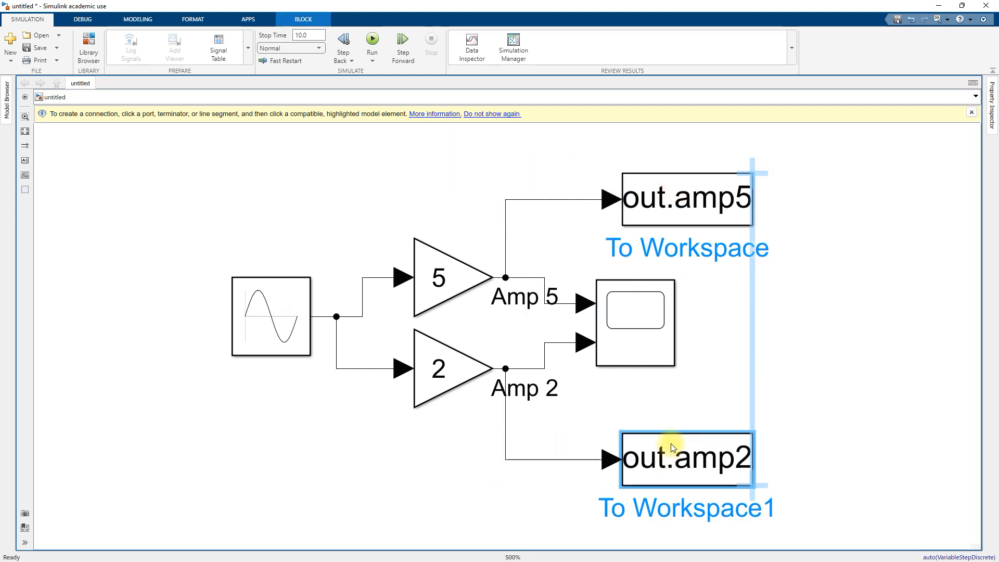
Dismiss the connection hint and set the amp5 block's save format to Array, with 2-D signals saved as 2-D array (concatenate along first dimension).
left_click(25, 131)
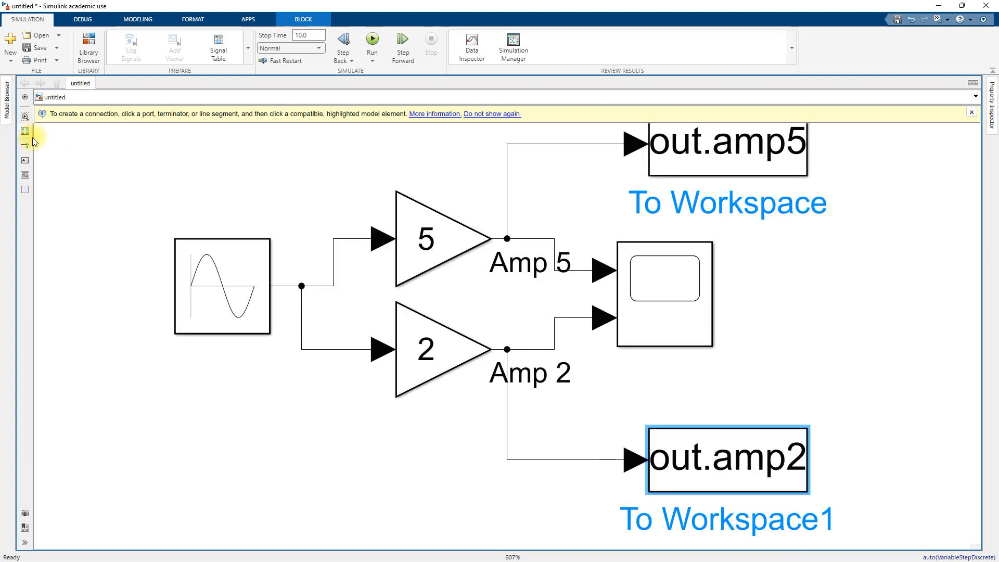
left_click(970, 113)
left_click(742, 162)
double_click(716, 147)
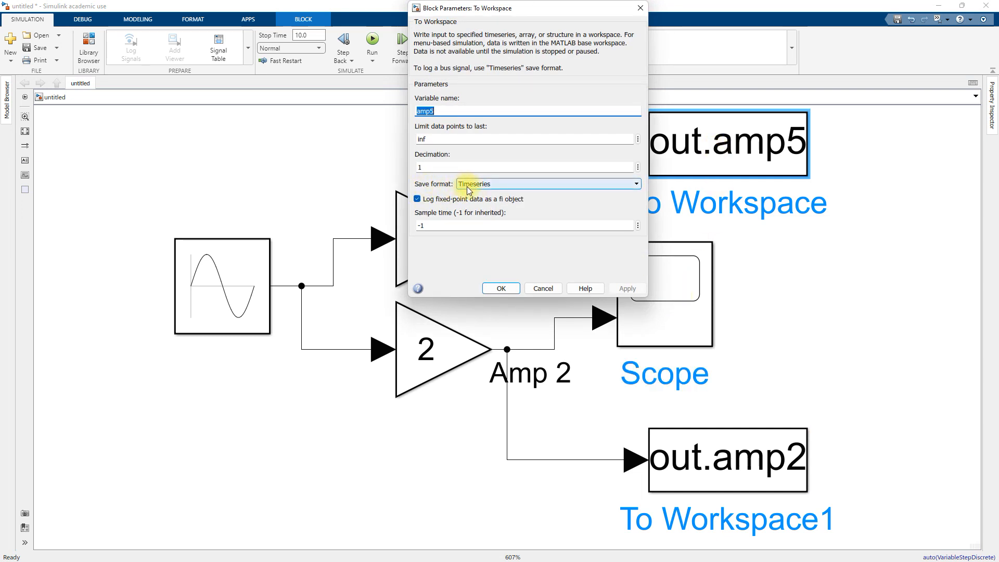
left_click(467, 186)
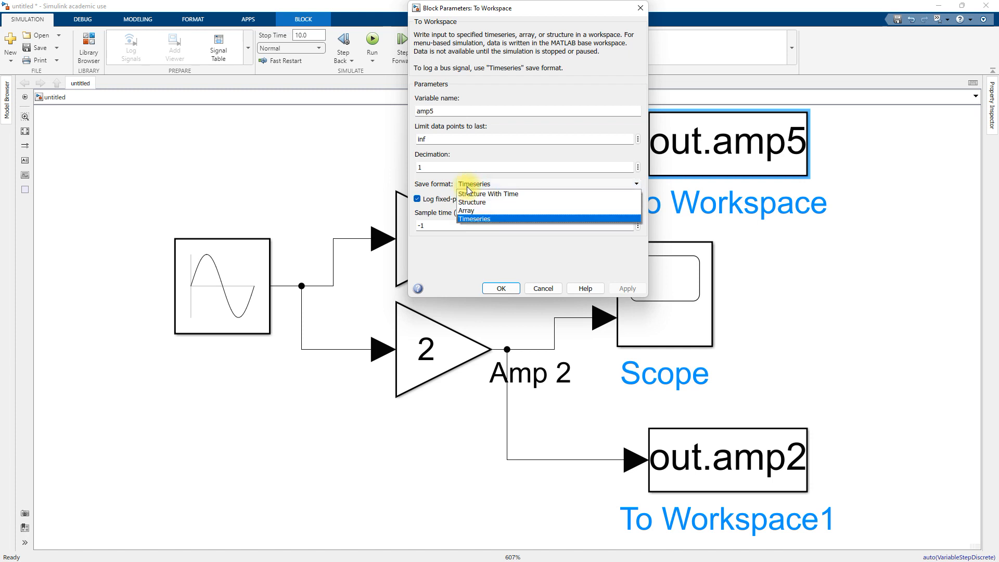
left_click(498, 210)
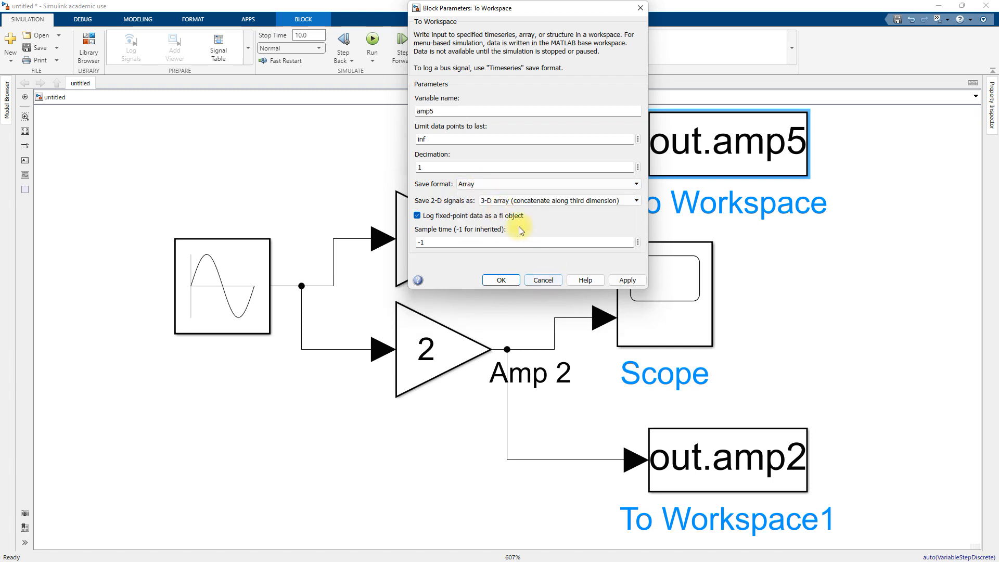
left_click(501, 201)
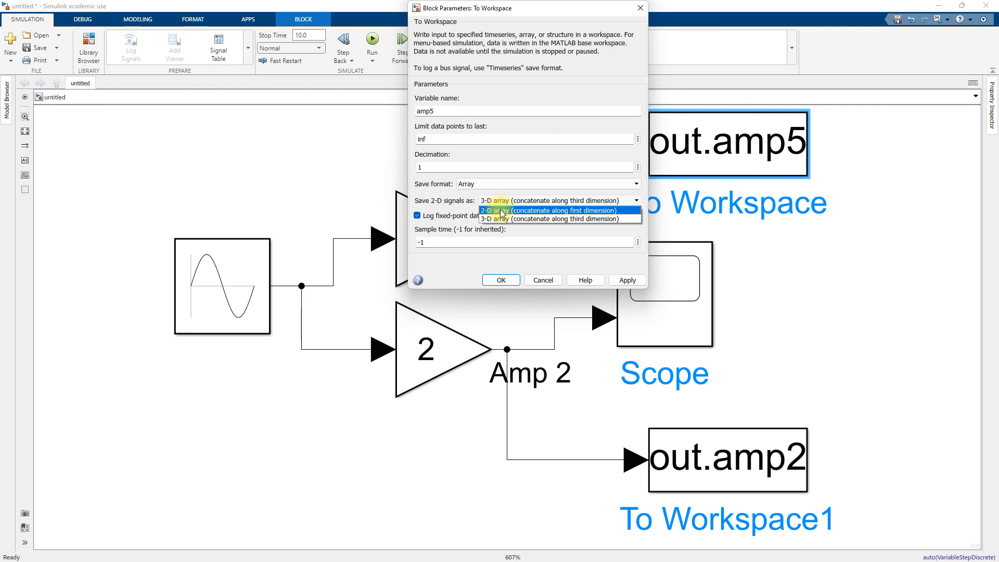
left_click(501, 211)
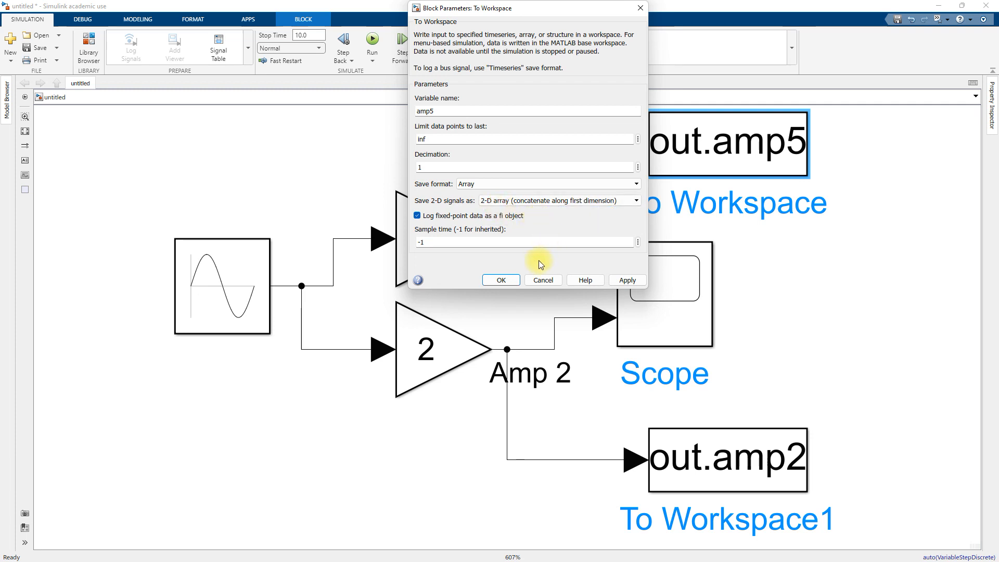
left_click(501, 280)
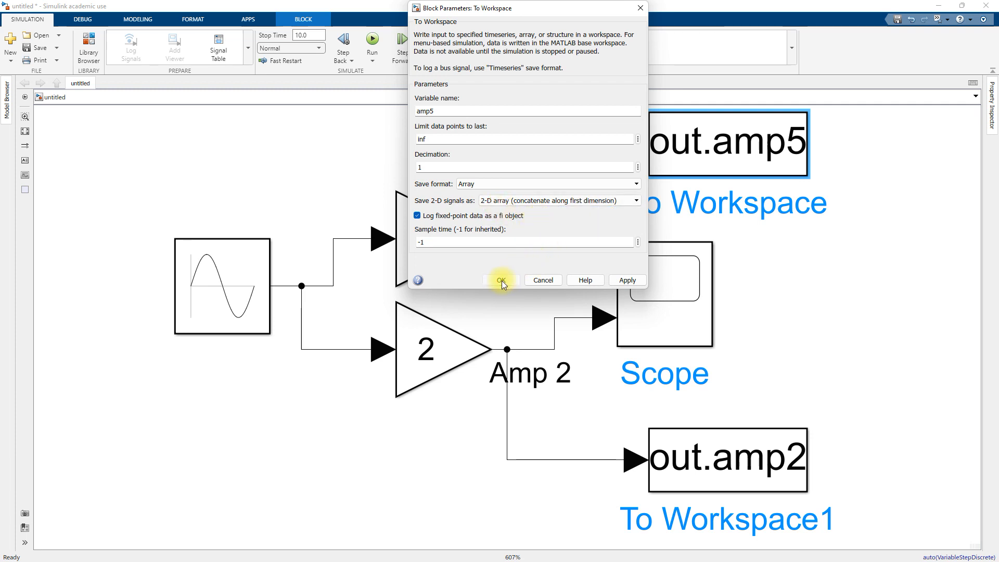
Set the amp2 block's save format to Array, with 2-D signals saved as 2-D array (concatenate along first dimension).
double_click(697, 455)
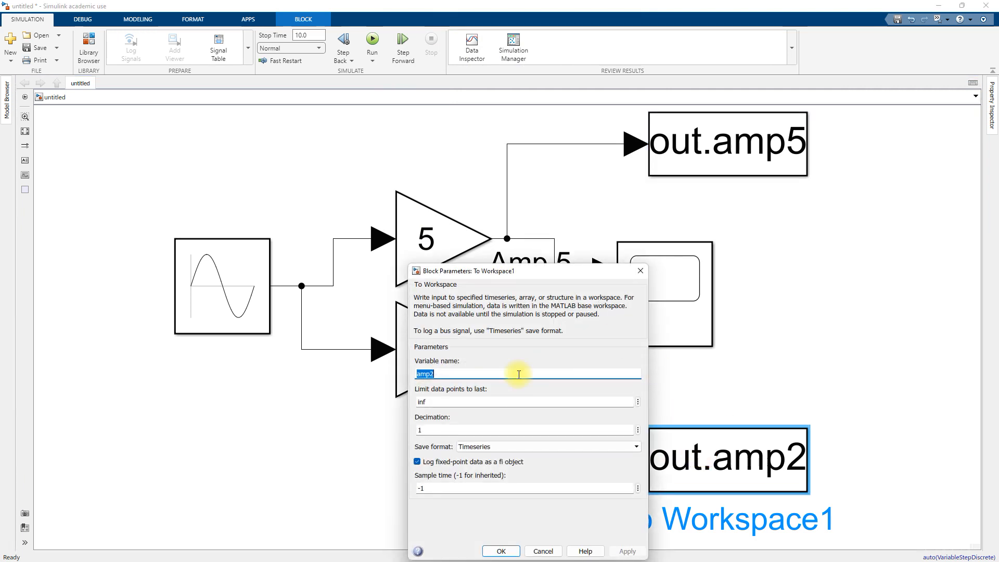
left_click(476, 447)
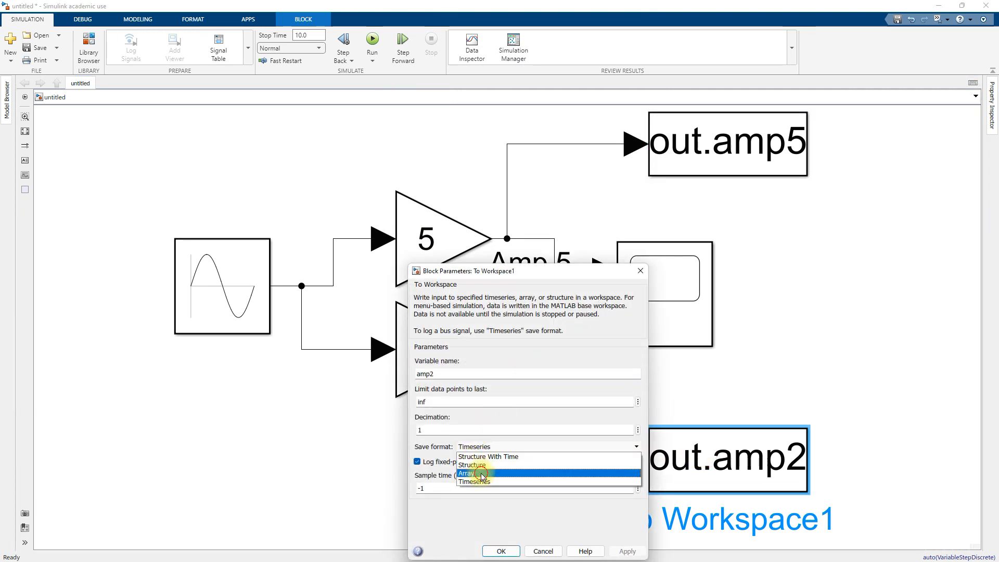
left_click(481, 474)
left_click(484, 463)
left_click(495, 477)
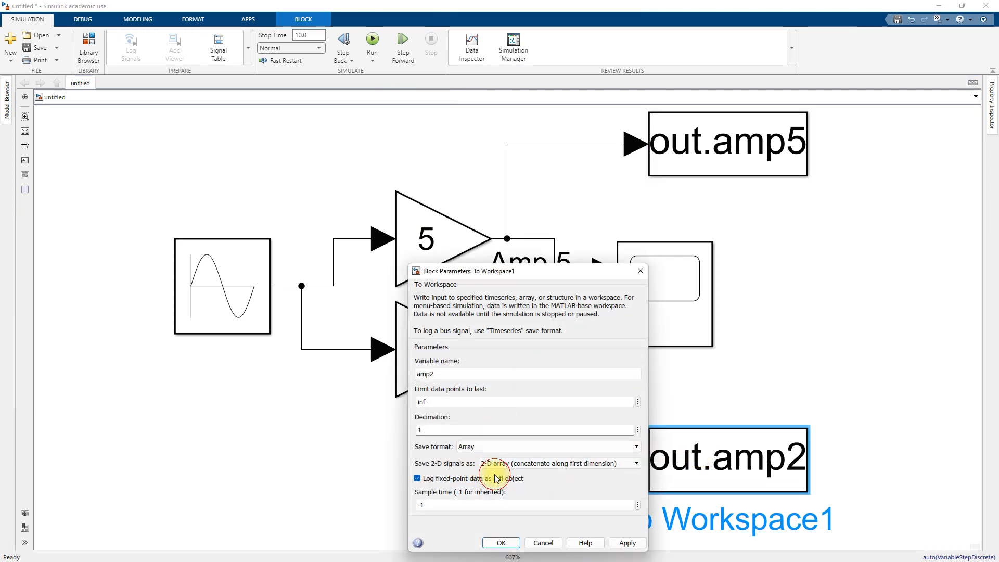
left_click(502, 542)
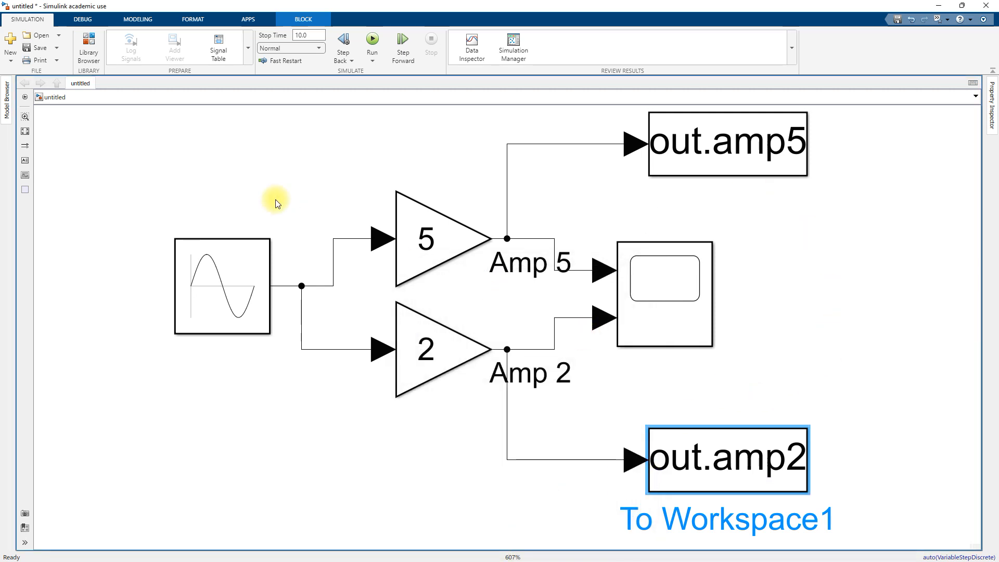
Try to run the simulation, switch to the MATLAB window and open the out variable from the workspace.
left_click(376, 58)
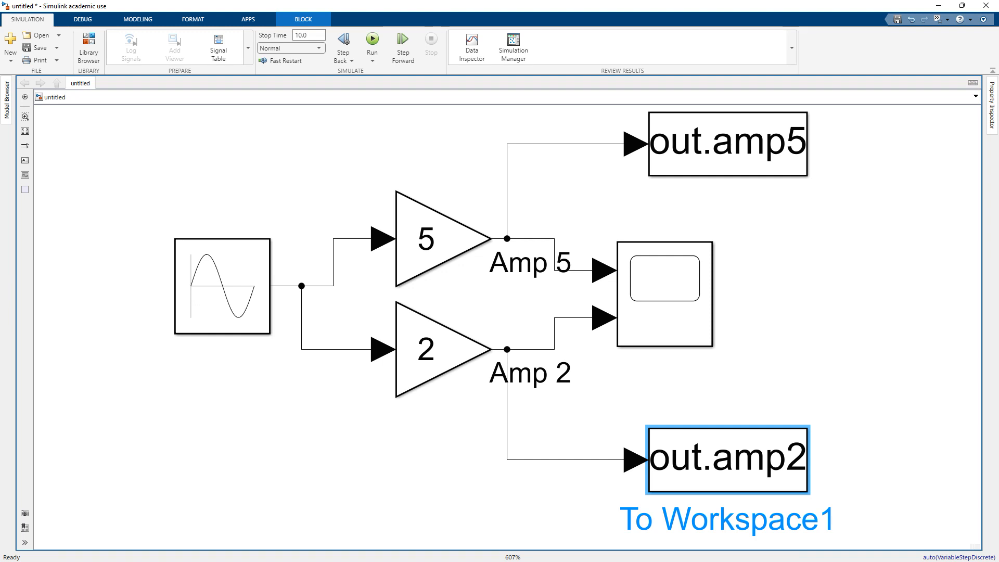
key("alt+Tab")
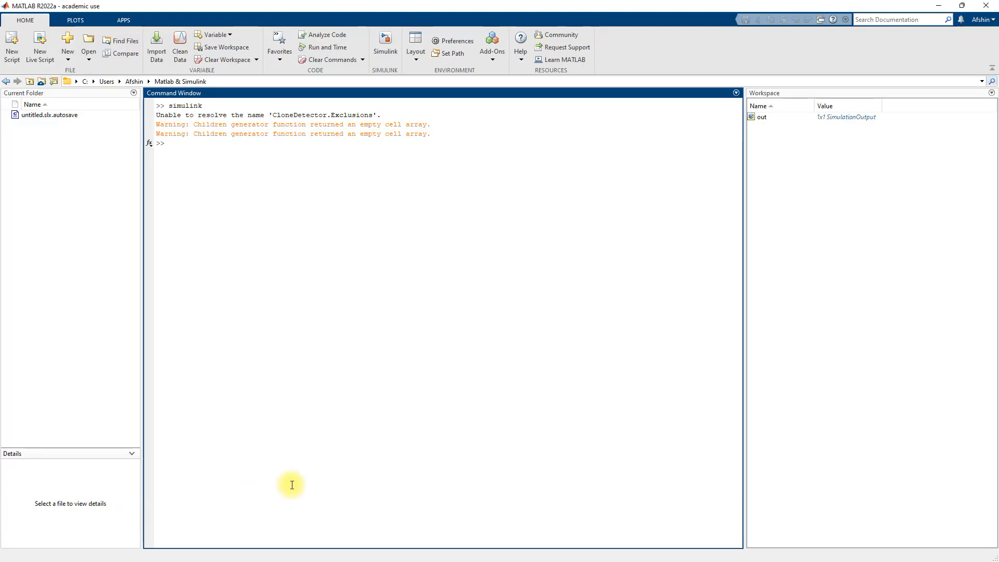
left_click(752, 117)
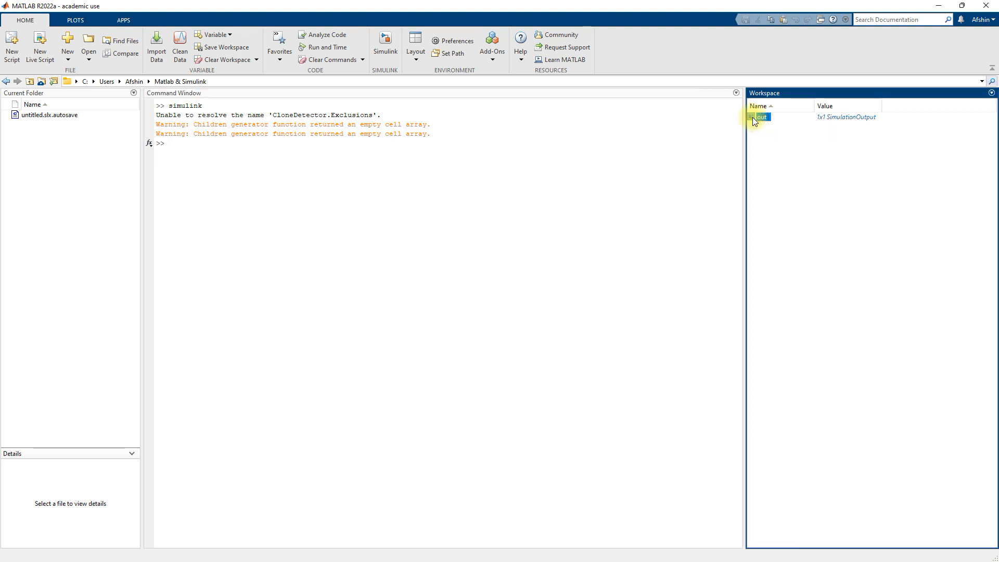
double_click(752, 116)
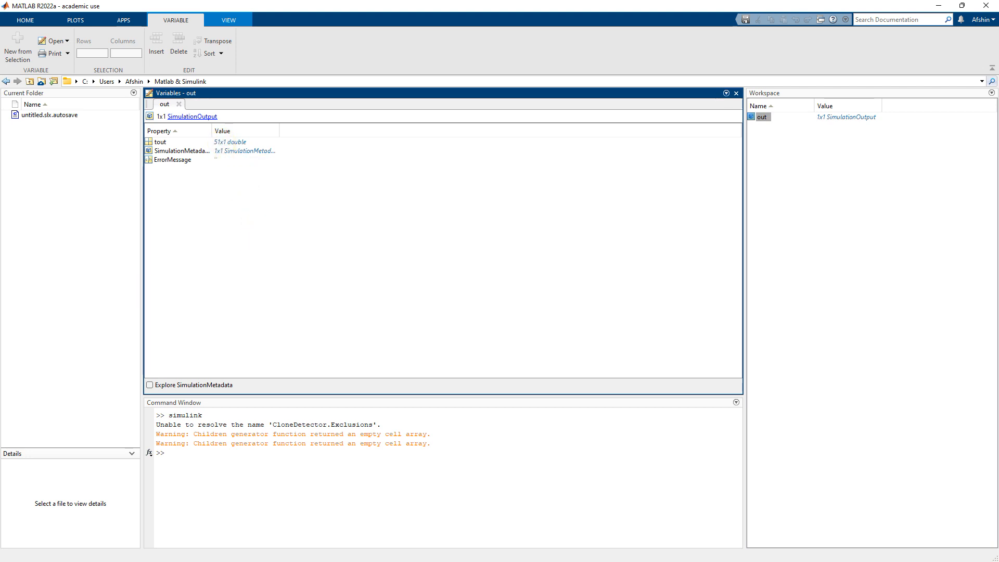
Switch back to the Simulink model and run the simulation.
key("alt+Tab")
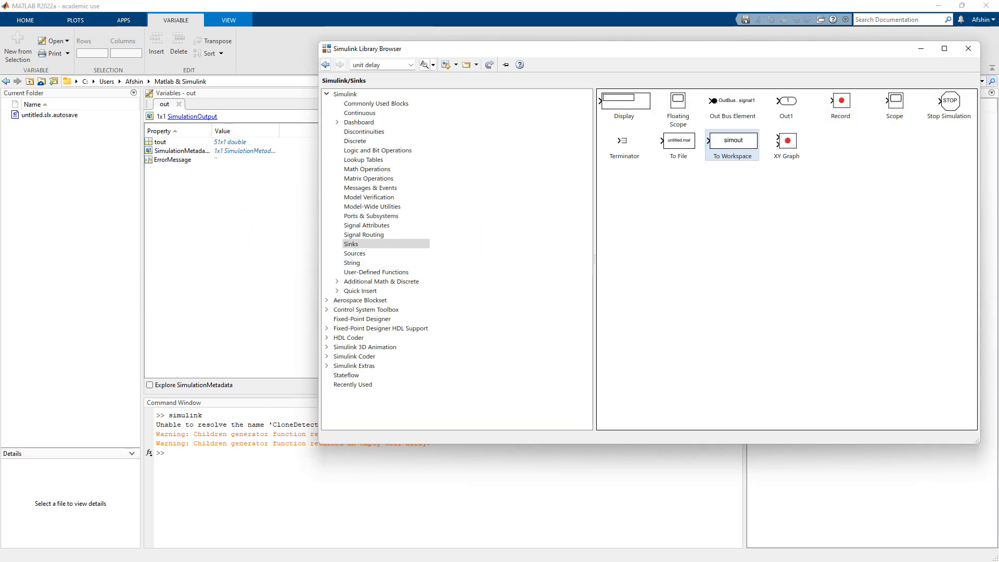
key("alt+Tab")
left_click(372, 42)
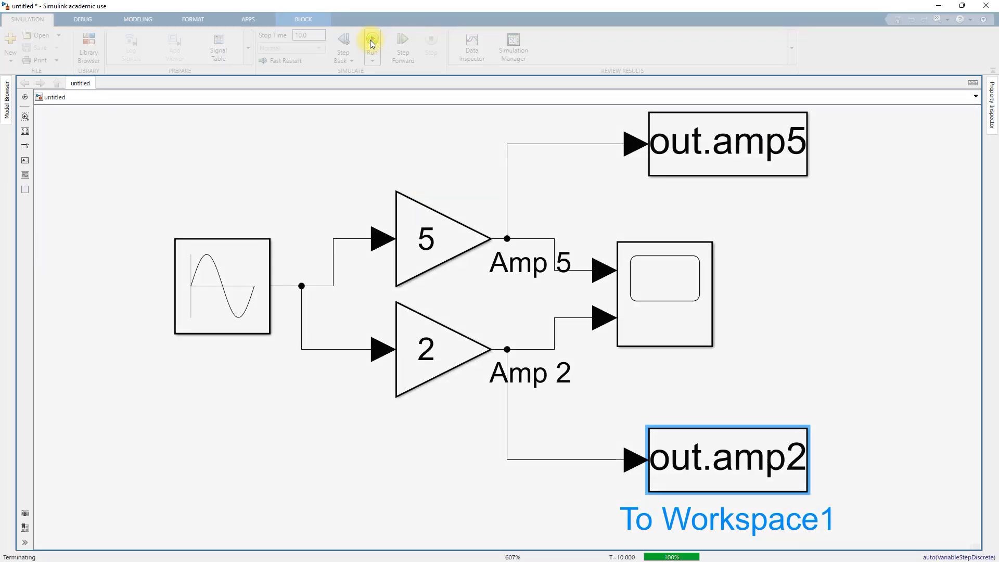
left_click(684, 271)
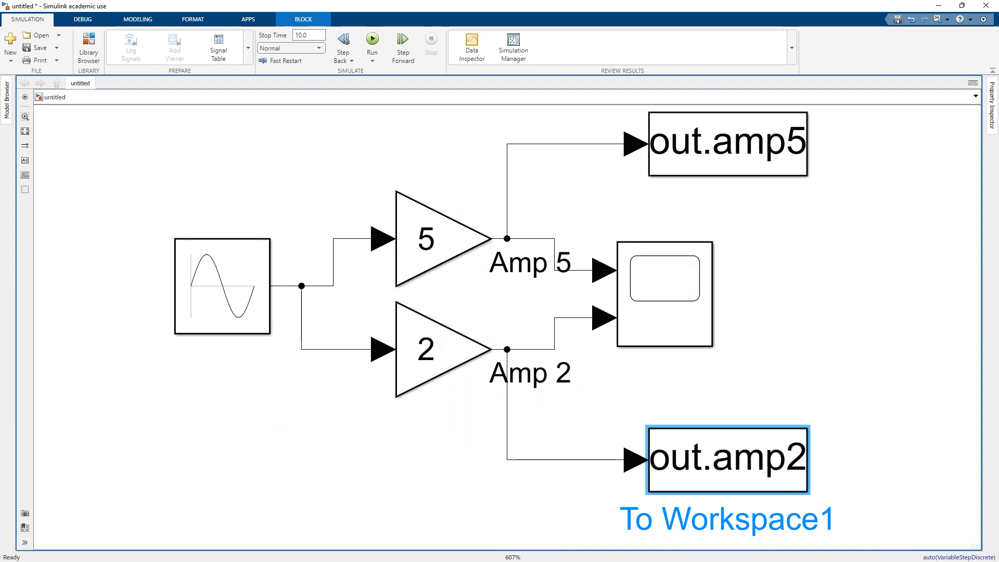
Return to MATLAB and examine the amp2, amp5 and tout entries of the out variable.
key("alt+Tab")
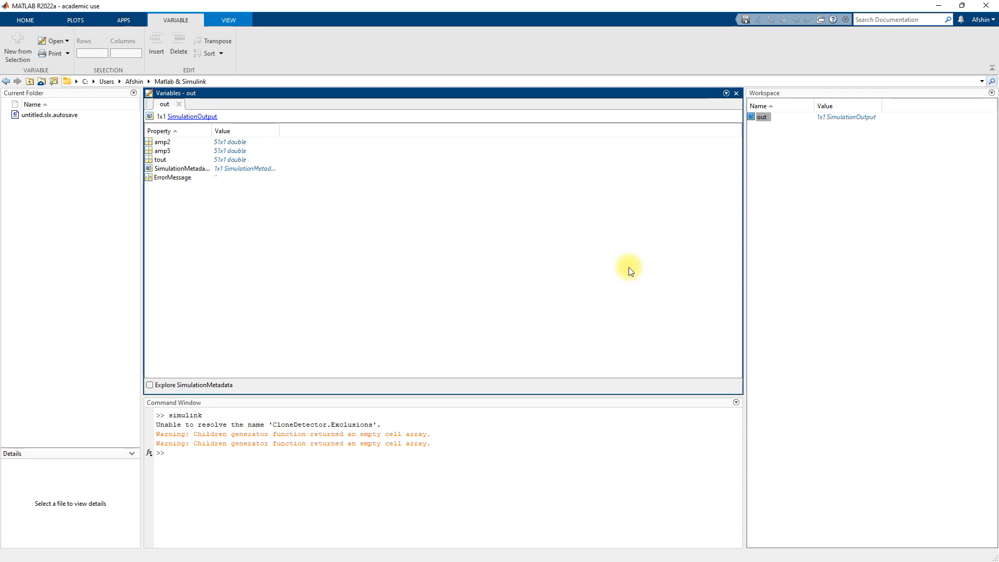
left_click(159, 160)
left_click(159, 143)
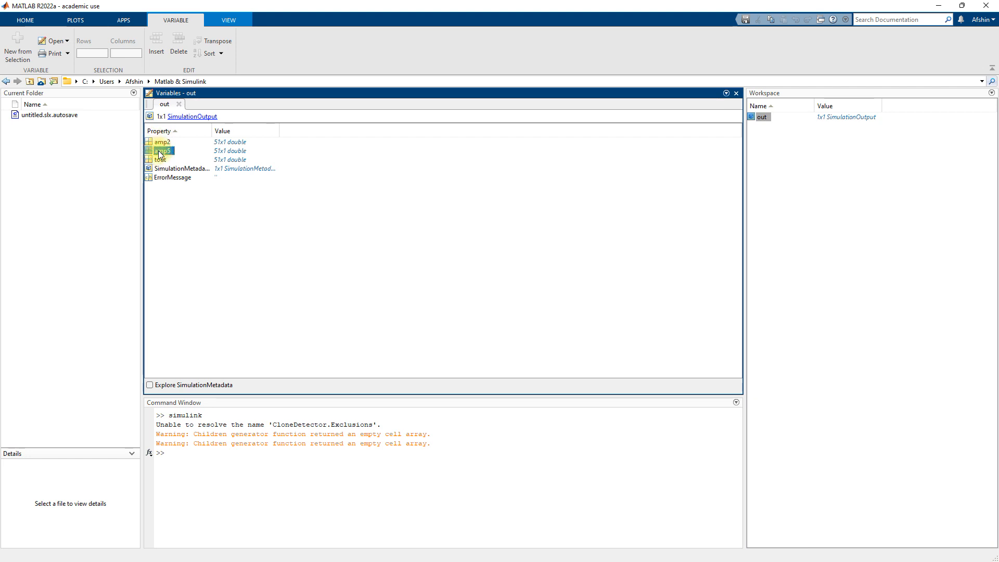
left_click(159, 162)
Plot out.amp2 in red ('r') and out.amp5 in blue ('b') against out.tout with a single plot command in the Command Window.
left_click(305, 460)
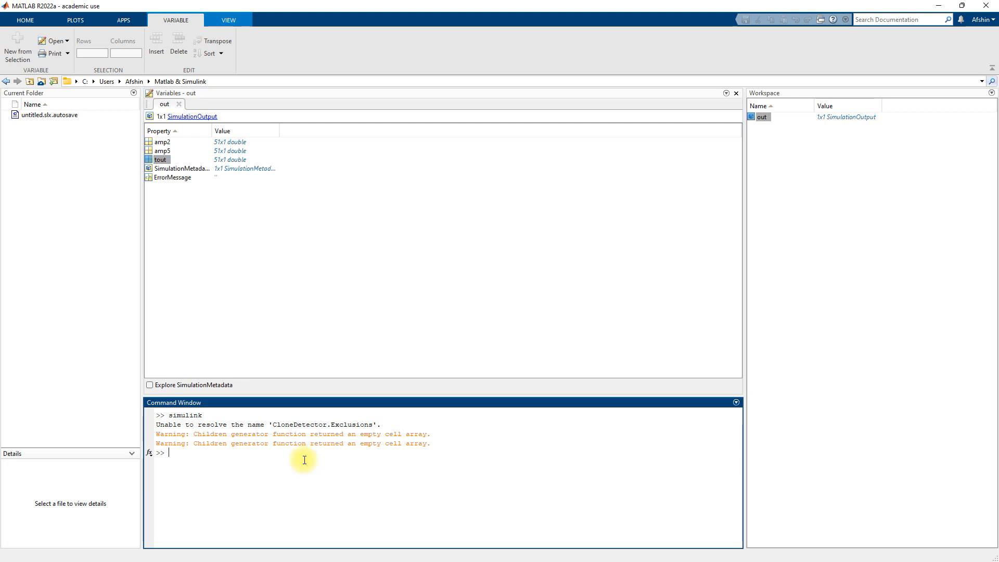
type("plot(tout")
key("BackSpace")
key("BackSpace")
key("BackSpace")
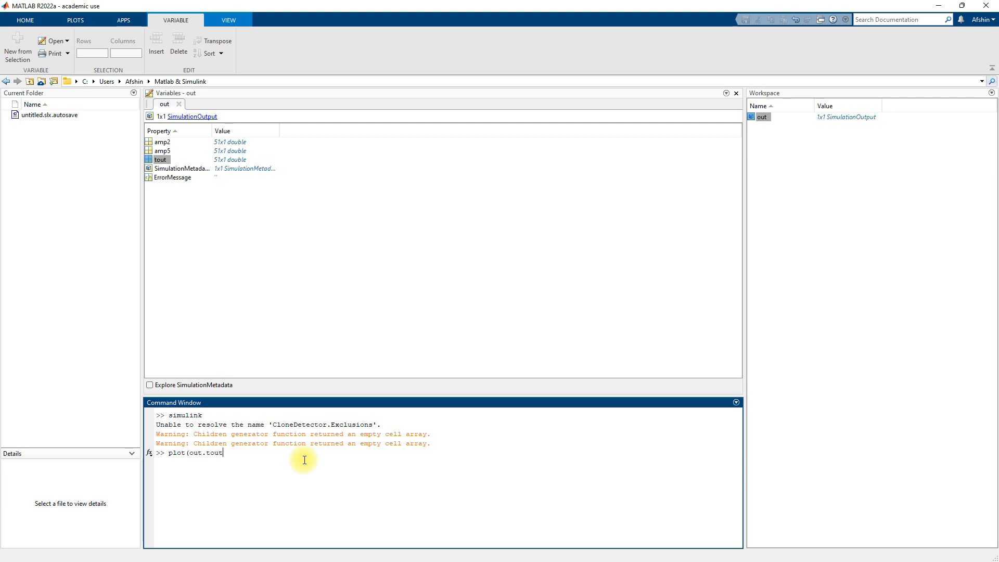
type("out")
type(".amp2")
type(", out.")
type("tout, out.am")
type("p5)")
type(",")
type("'")
type("r'")
type("'")
key("End")
key("Return")
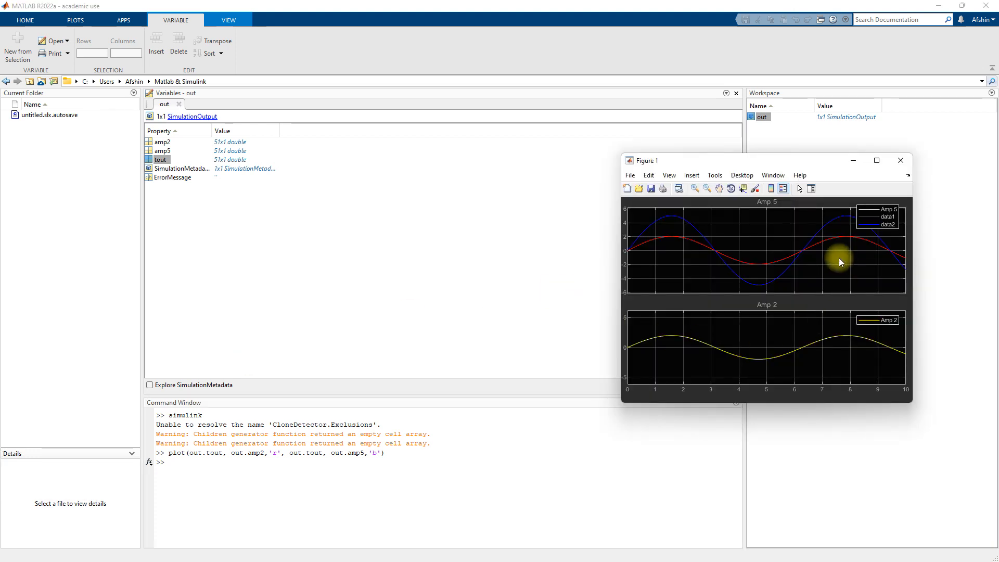
Close the Figure 1 window containing the Amp 5 and Amp 2 scope plots.
key("ctrl")
key("ctrl")
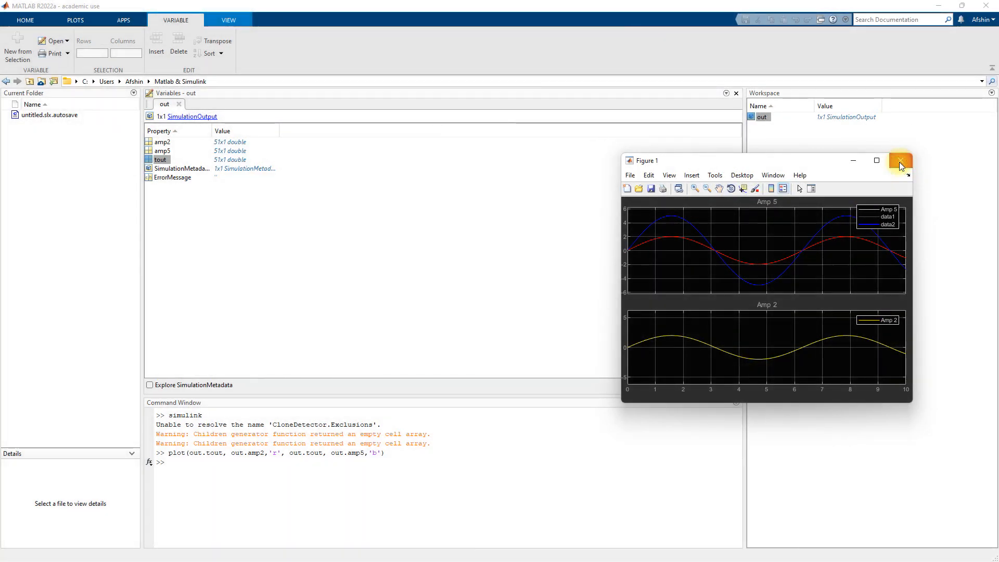
left_click(898, 161)
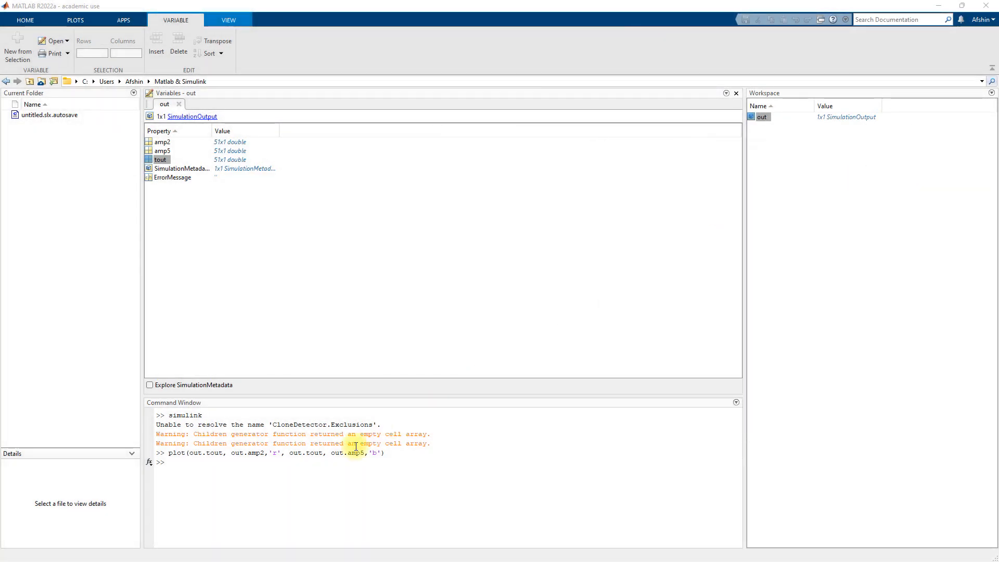
Rerun the previous plot command, reposition the new figure to view it, and close it.
left_click(387, 456)
key("Up")
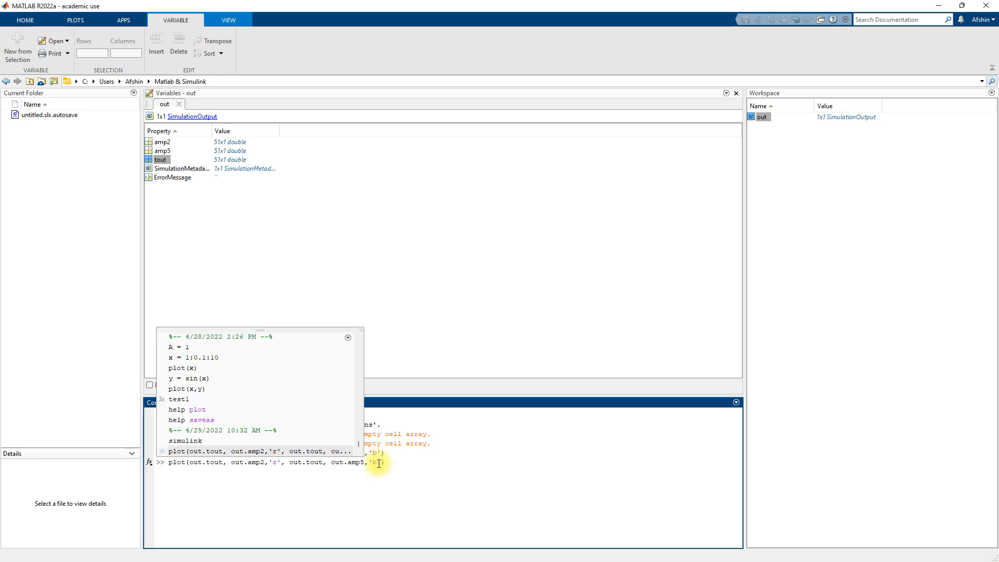
key("Return")
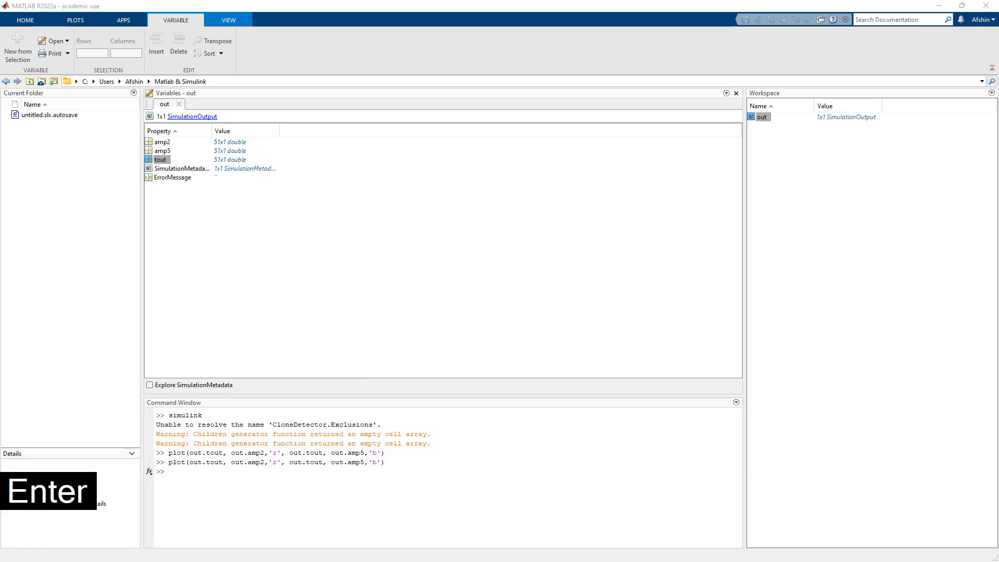
left_click_drag(324, 143, 469, 167)
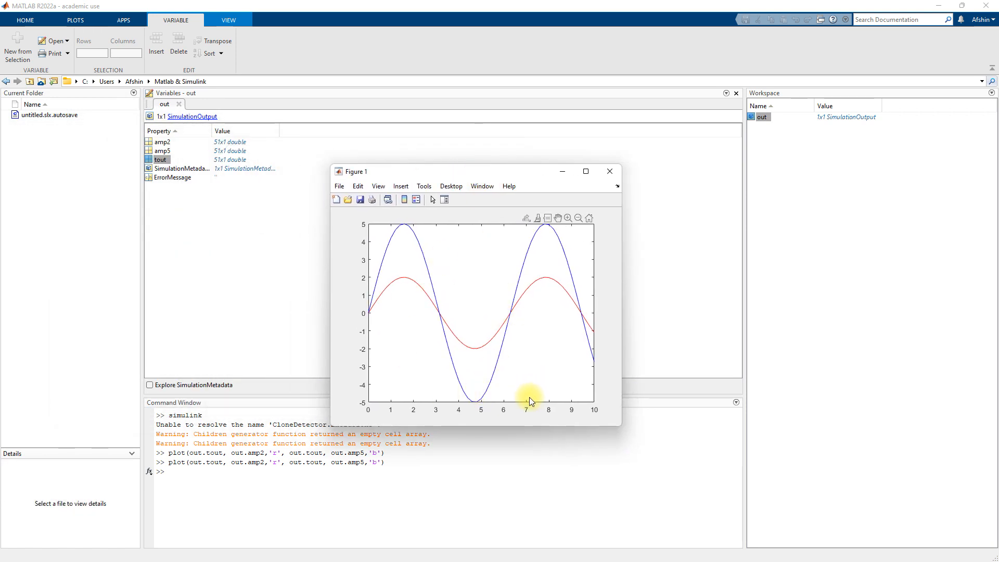
left_click(608, 171)
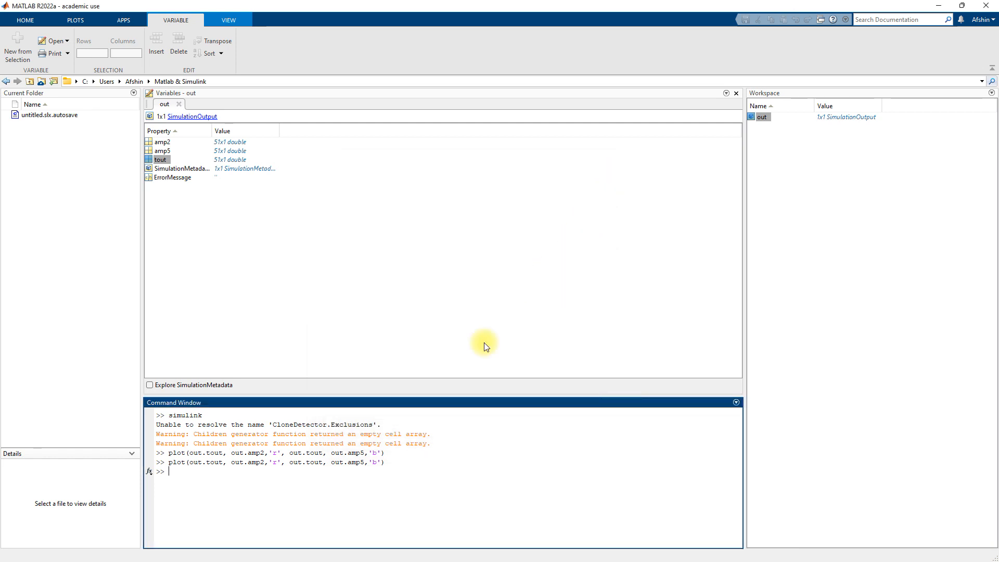
Create a new script and save it as plotscript in the Matlab & Simulink folder.
left_click(25, 19)
left_click(11, 46)
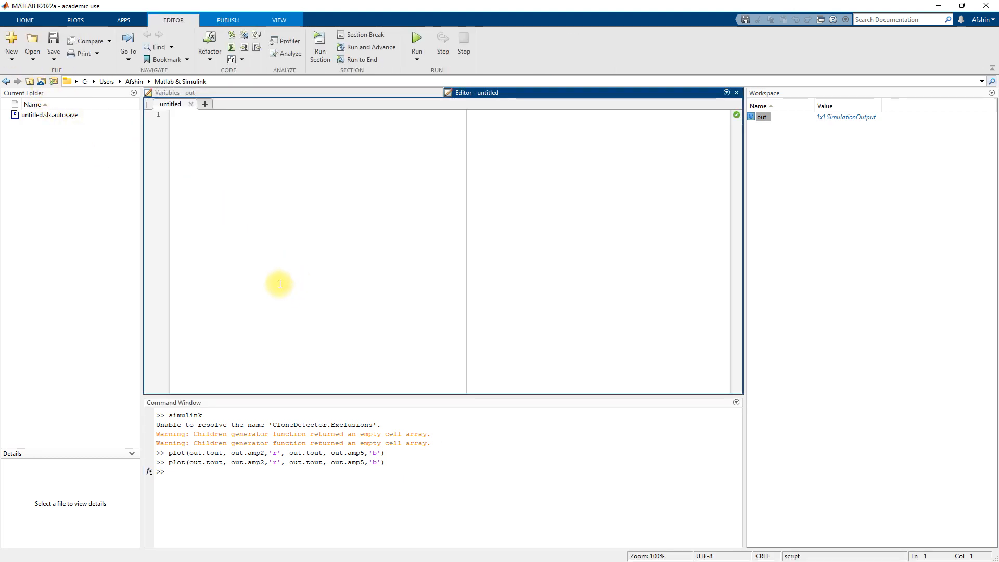
left_click(53, 44)
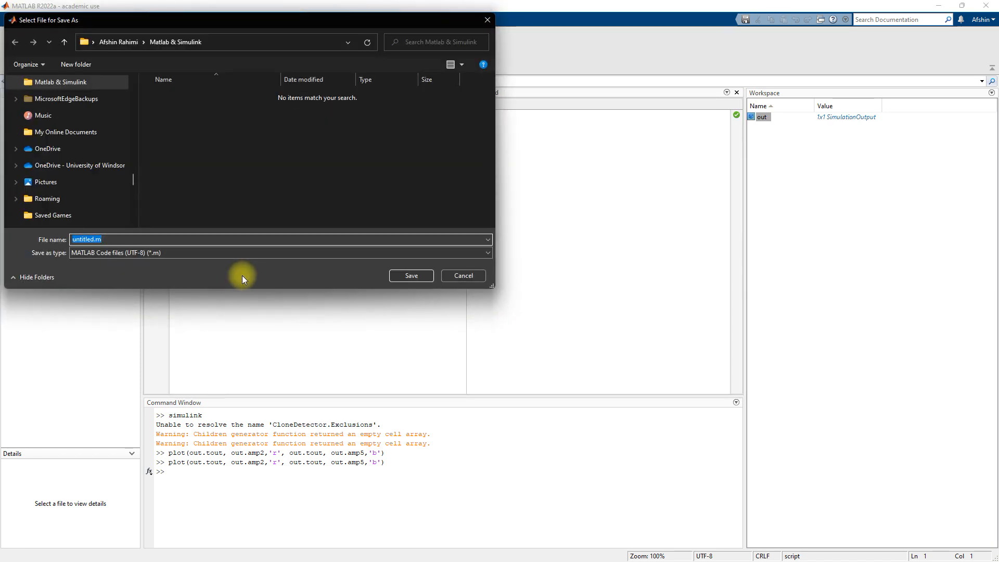
type("plo")
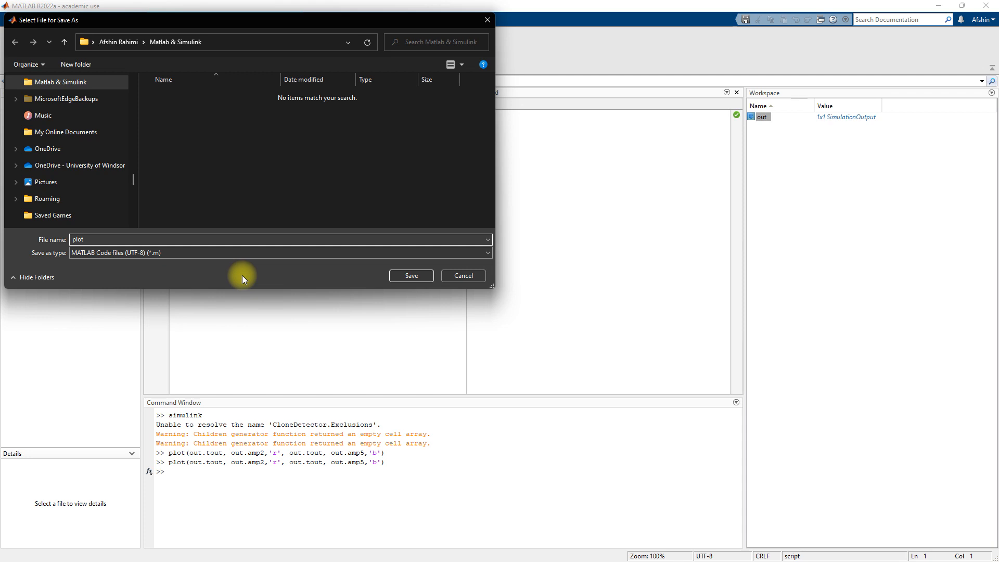
type("tscript")
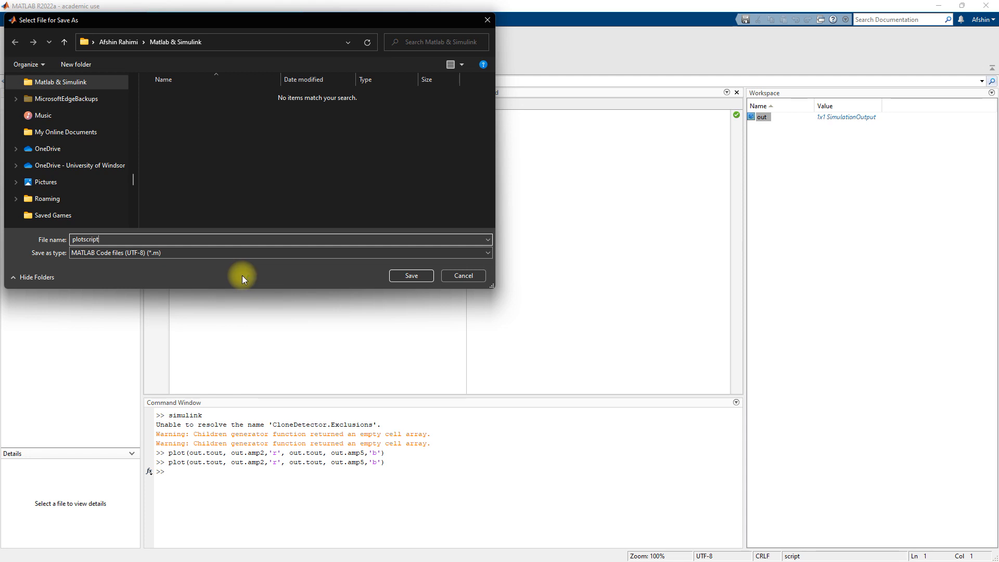
left_click(405, 274)
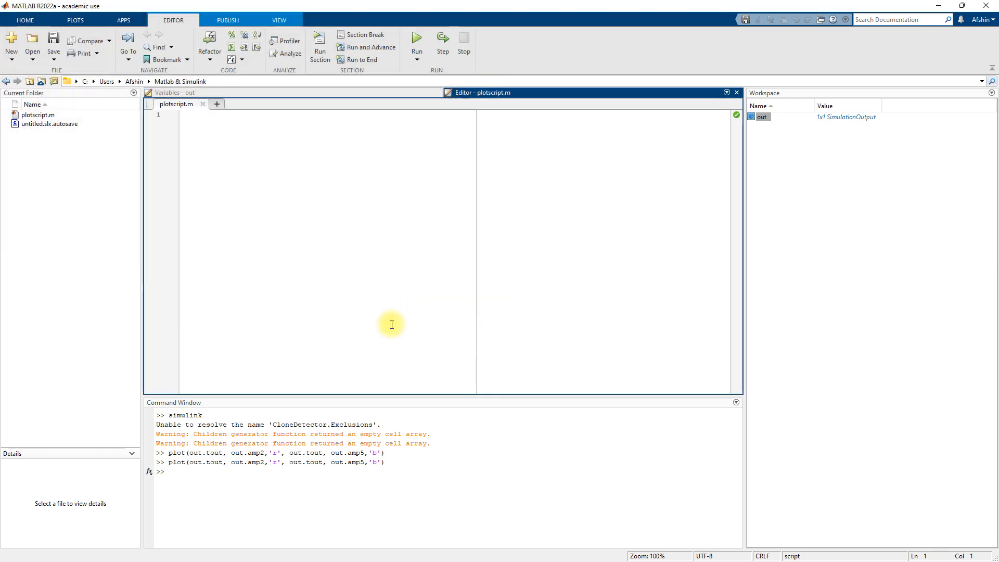
Copy the plot command from the Command Window into the first line of plotscript.m.
left_click_drag(385, 463, 168, 462)
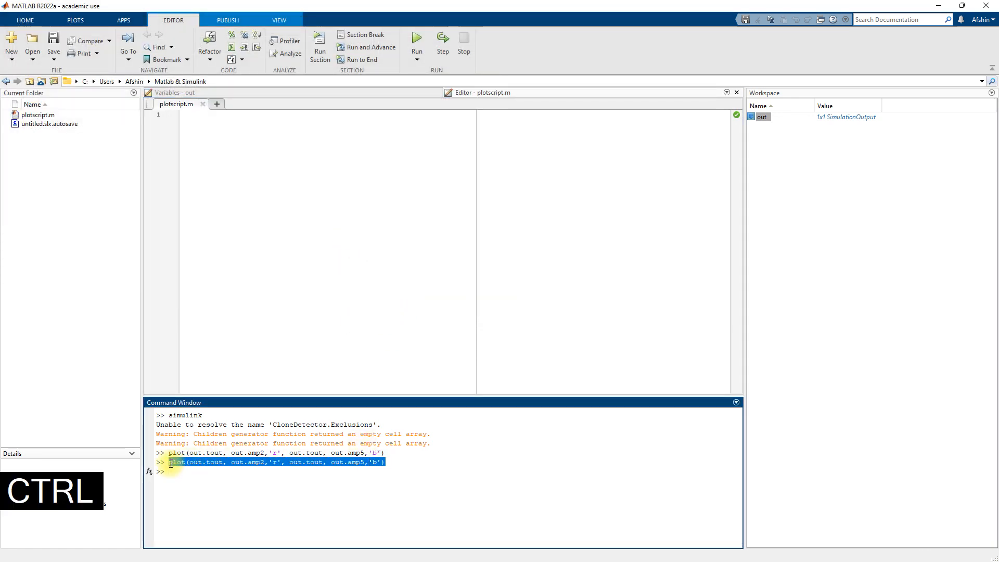
key("ctrl+c")
left_click(252, 133)
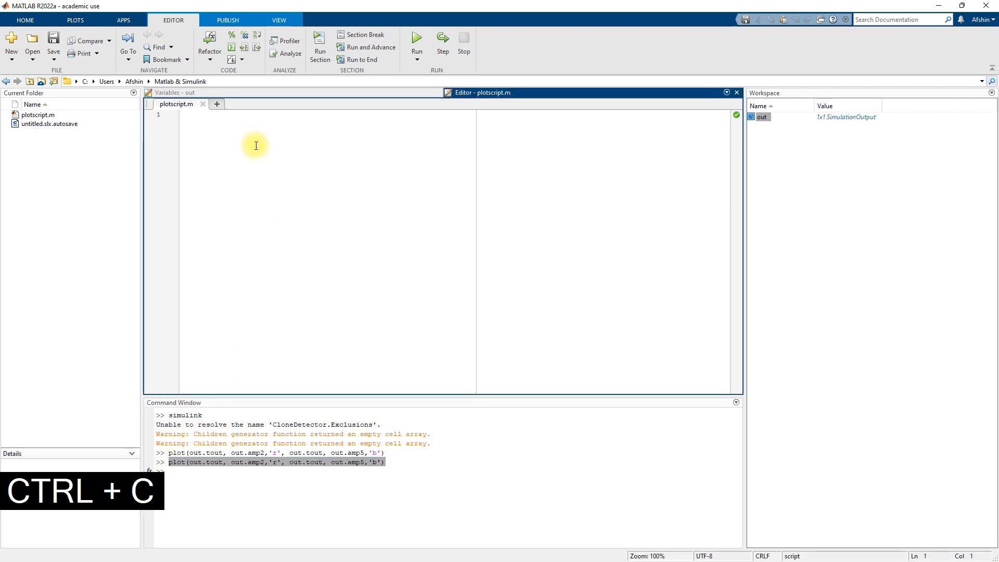
key("ctrl+v")
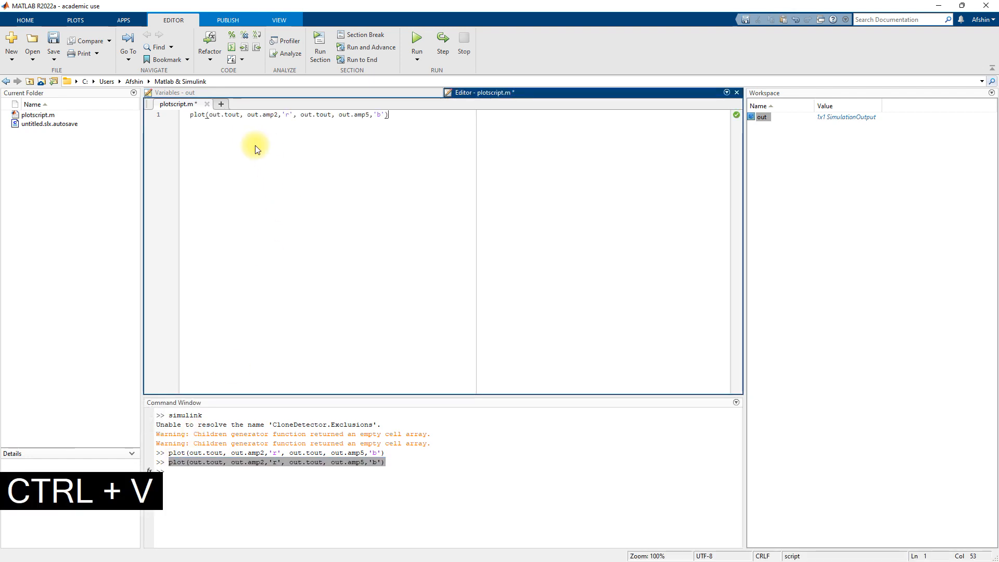
Add a legend line to the script with the labels 'Amp 2' and 'Amp 5'.
key("Return")
type("legend('Amp")
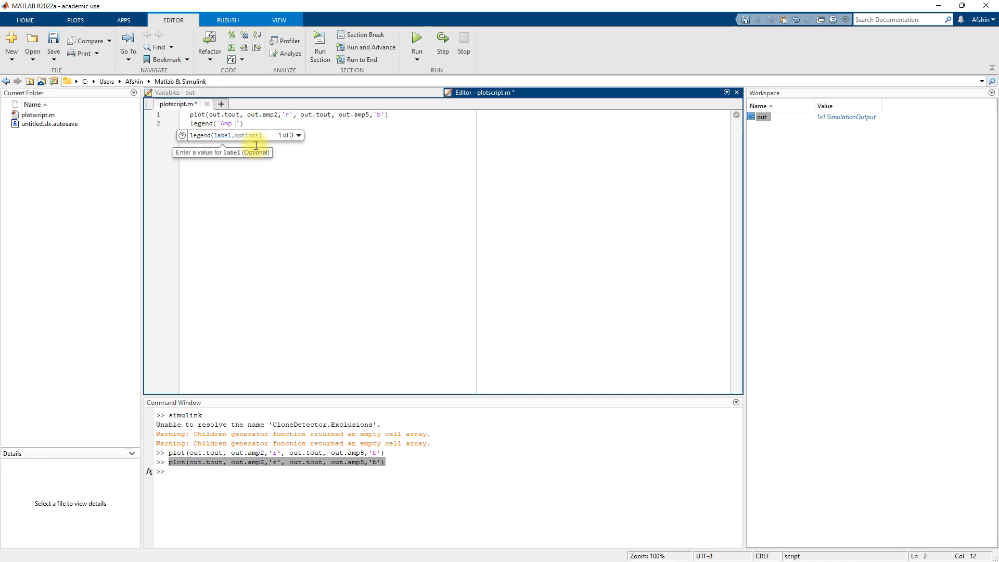
type(" 2")
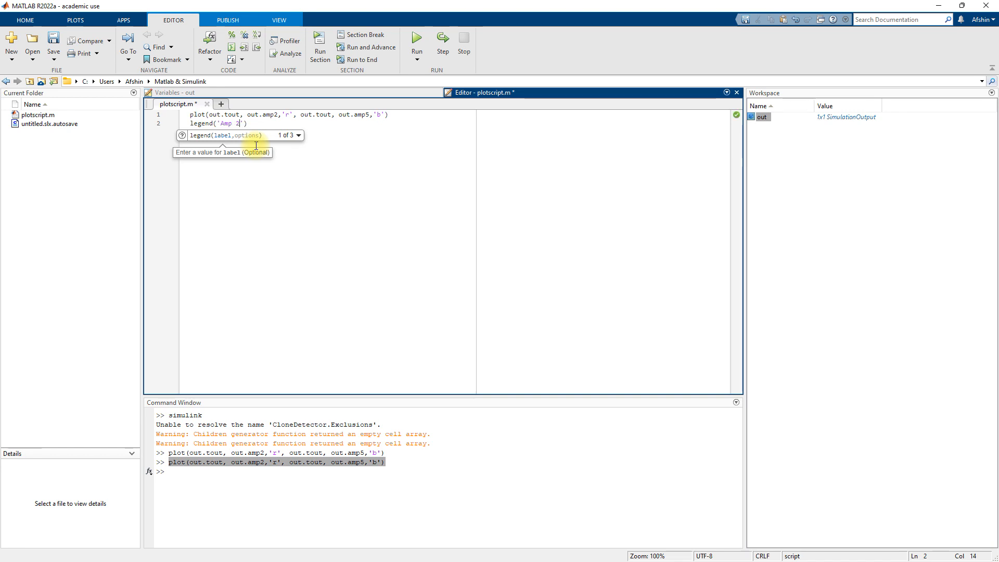
type("', '")
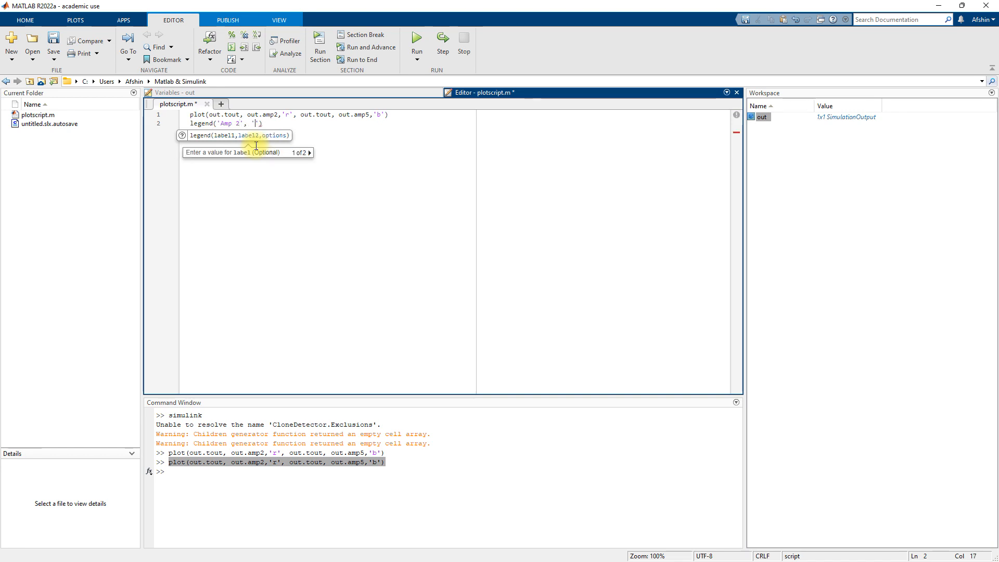
type("Amp 5")
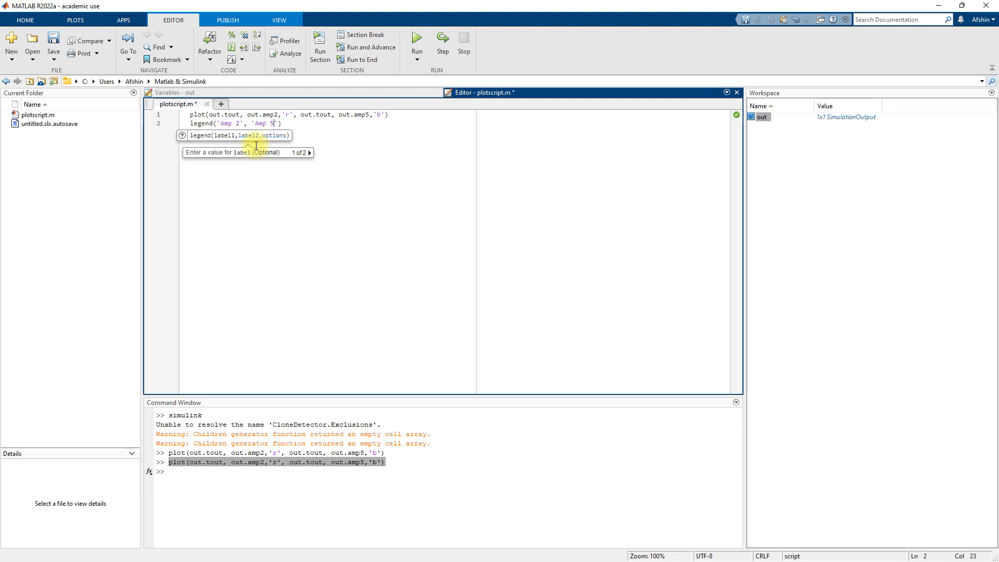
key("End")
Add an xlabel line to the script with the text 'Time [s]'.
key("Return")
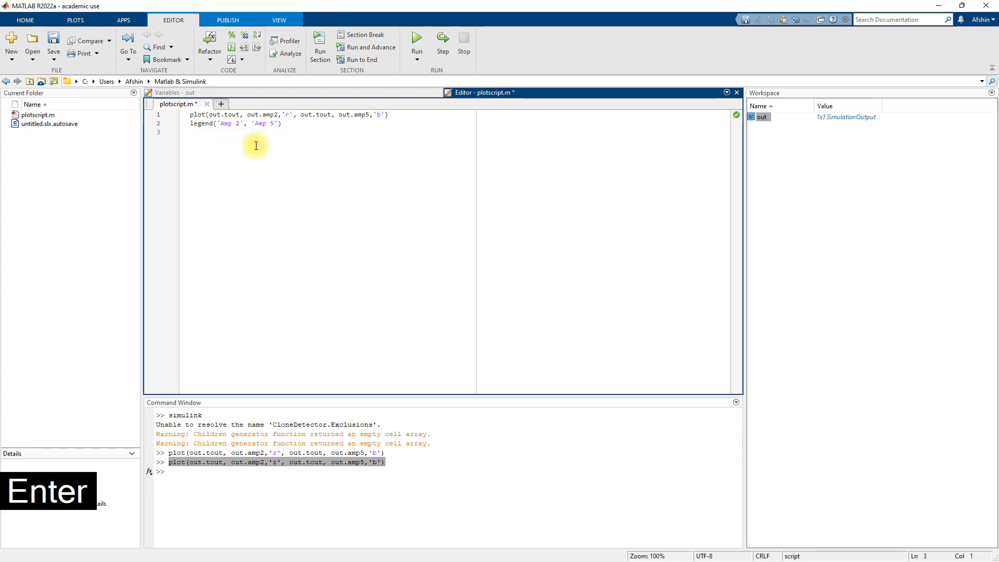
type("x")
type("label('T")
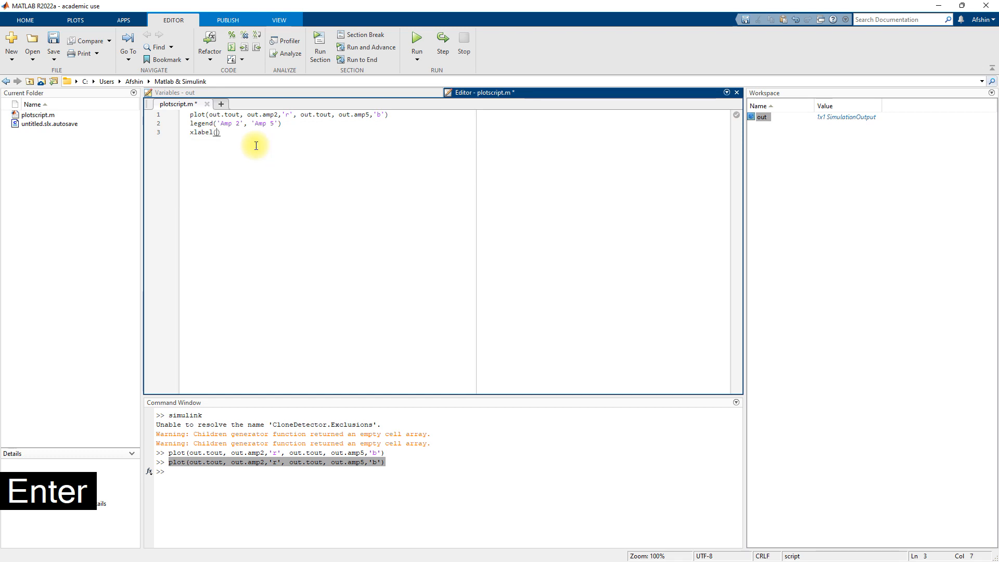
type("ime [s]'")
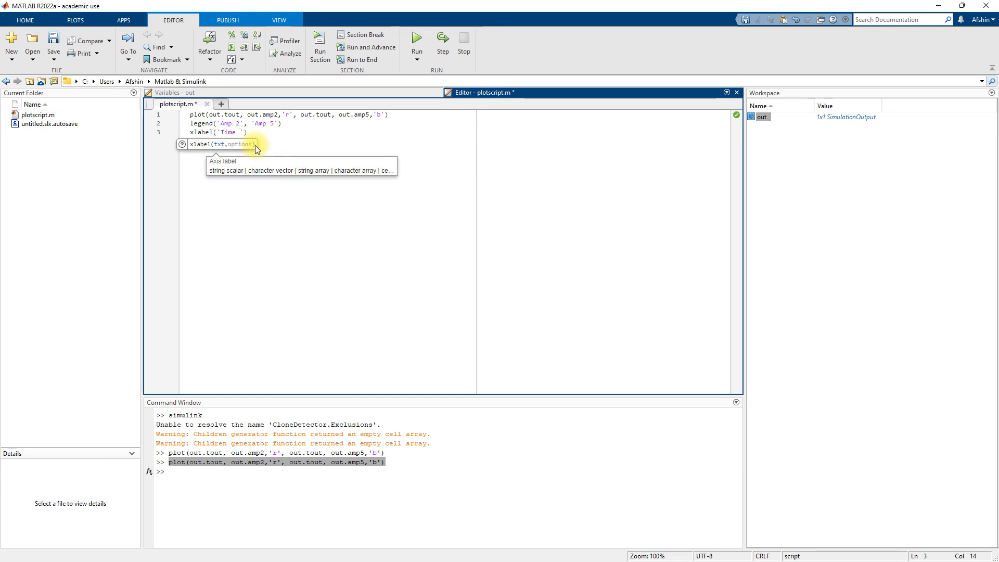
type(")")
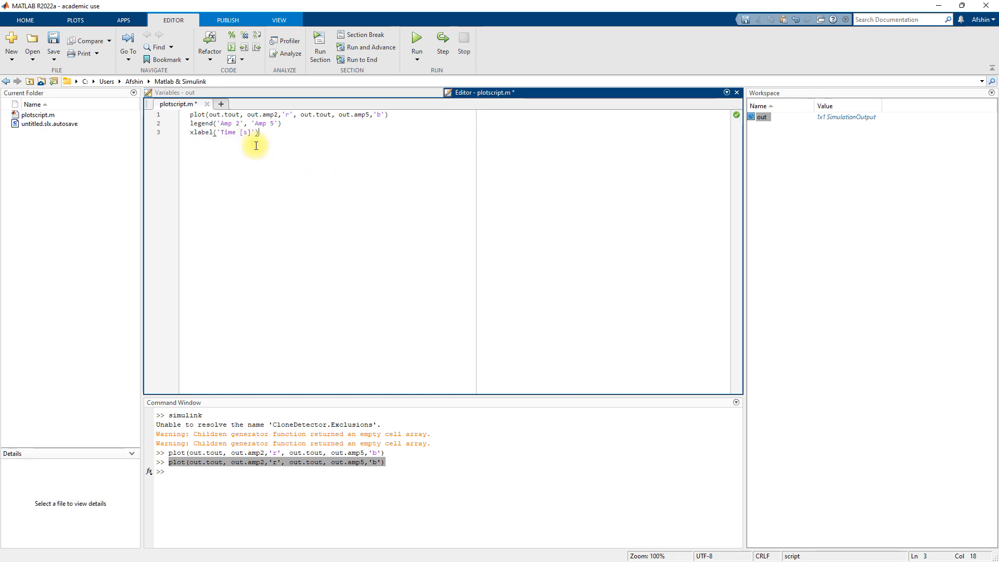
Add a ylabel line to the script with the text 'Amplitude [-]'.
key("Return")
type("ylabel")
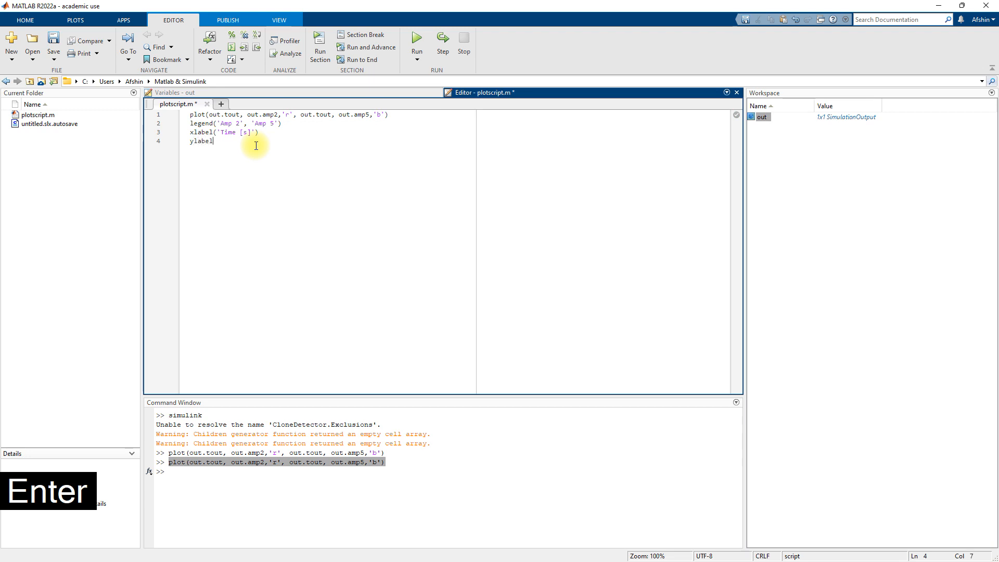
type("('Amplitu")
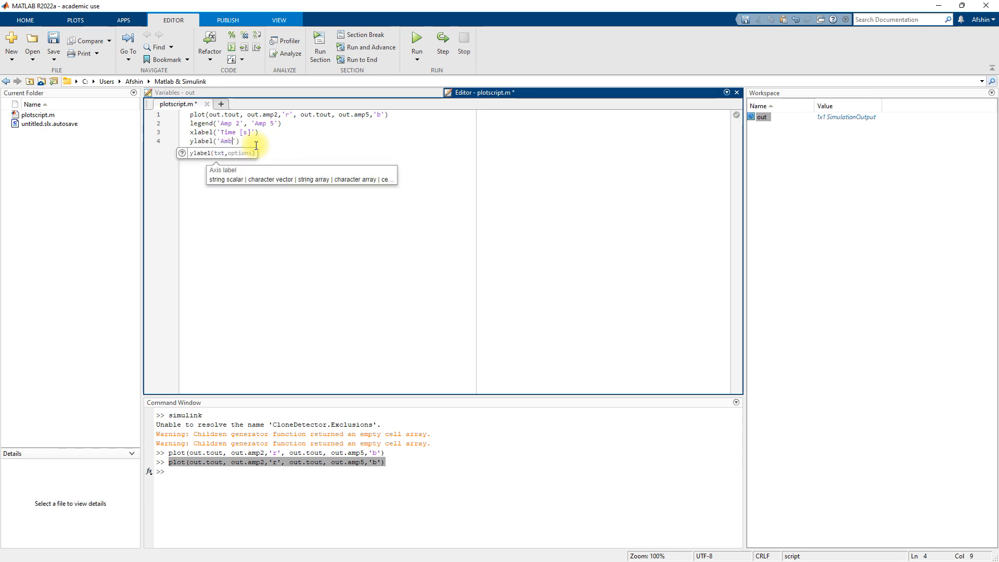
type("de [-]")
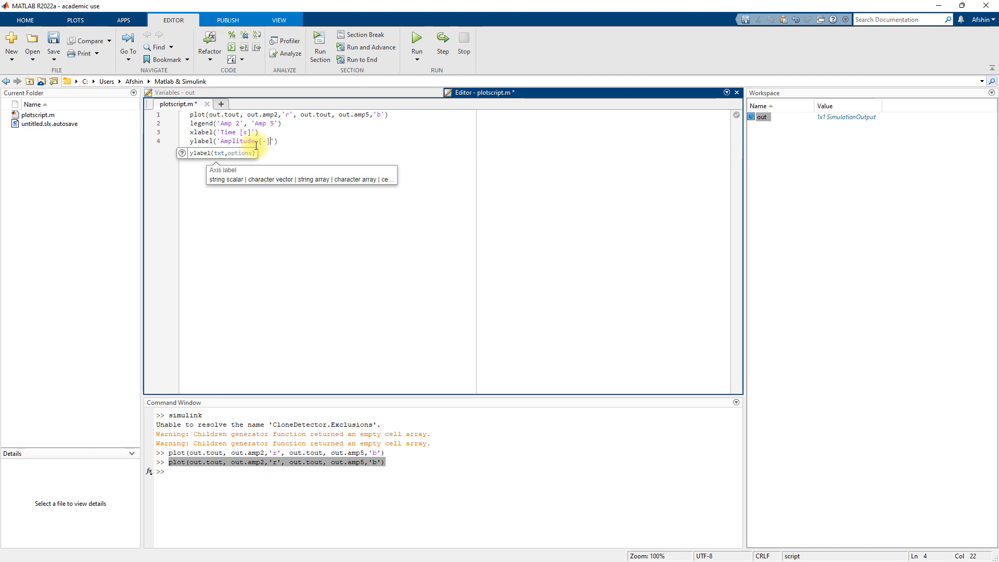
type("')")
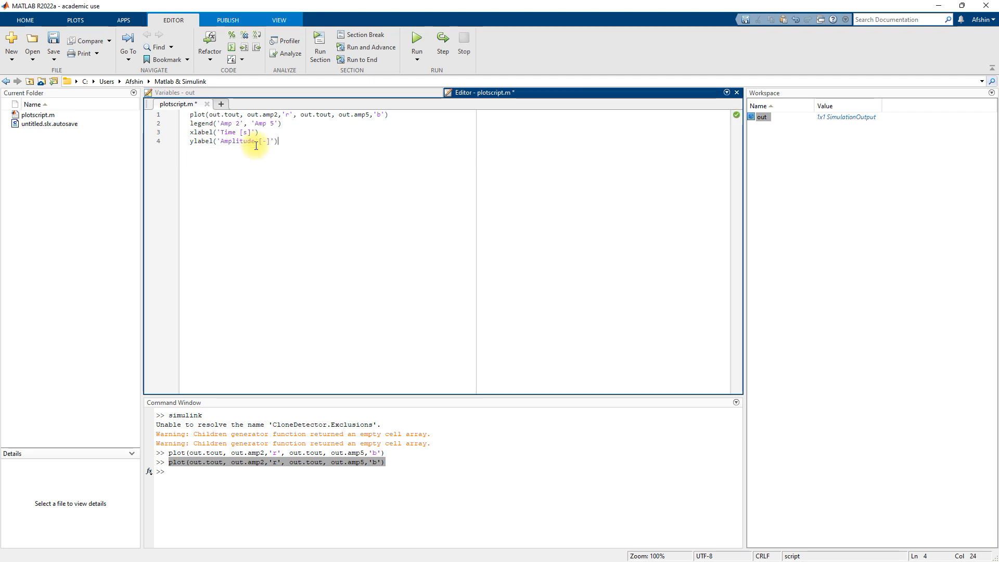
Add a title line to the script with the text 'Sine wave with 2 amplitudes'.
key("Return")
type("title('")
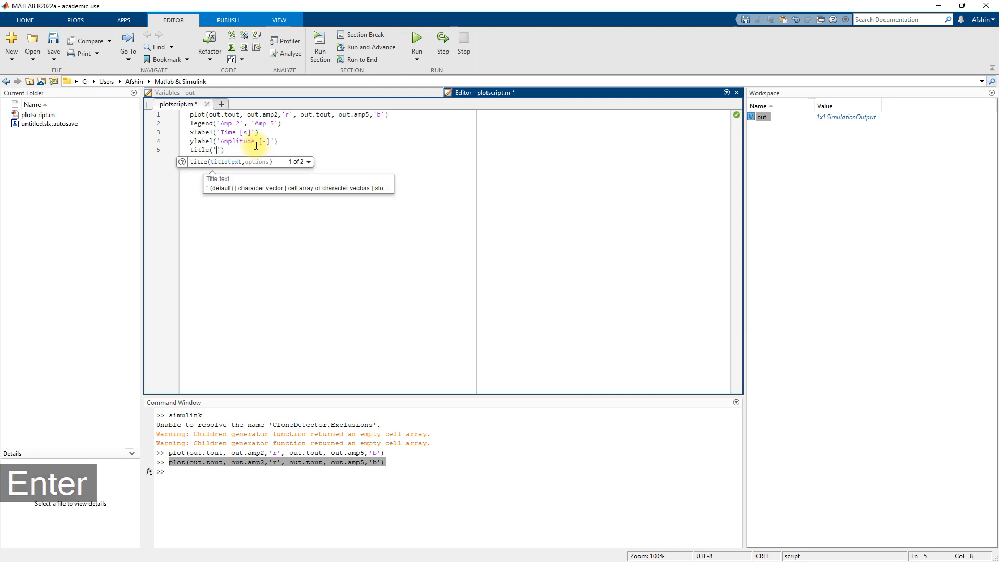
type("Sine")
type(" wave out")
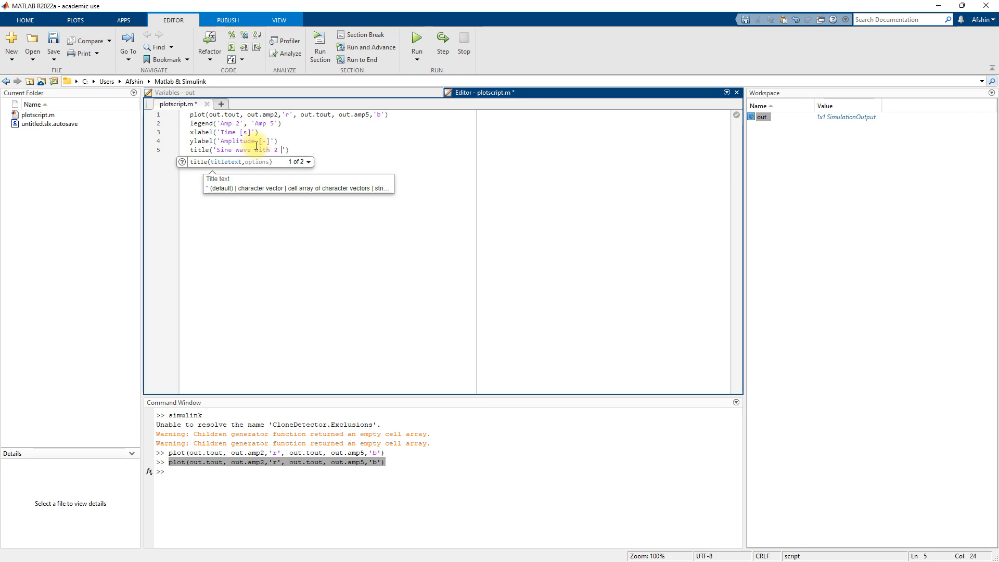
type("itudes")
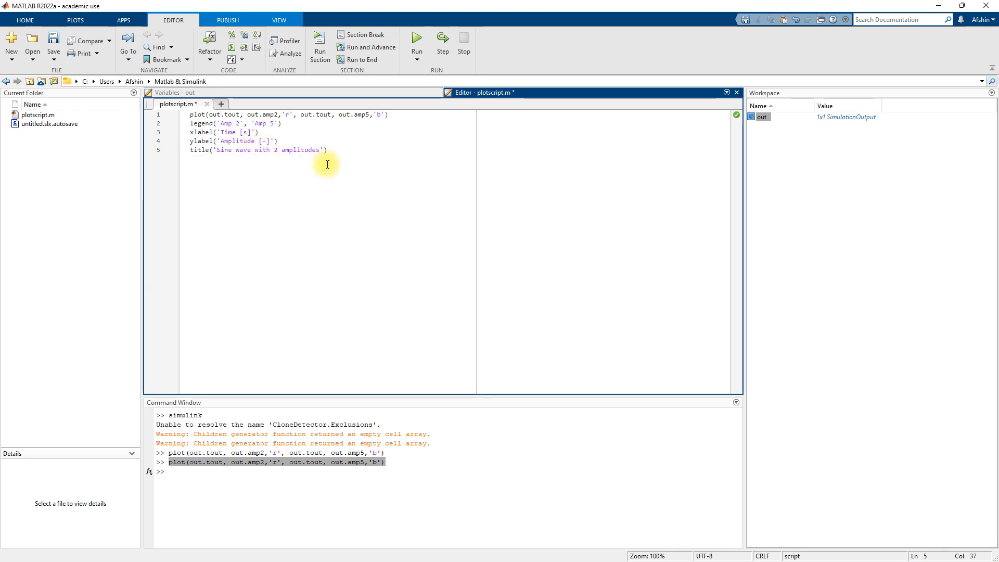
Run plotscript.m and move the resulting figure toward the middle of the screen to examine it.
left_click(417, 38)
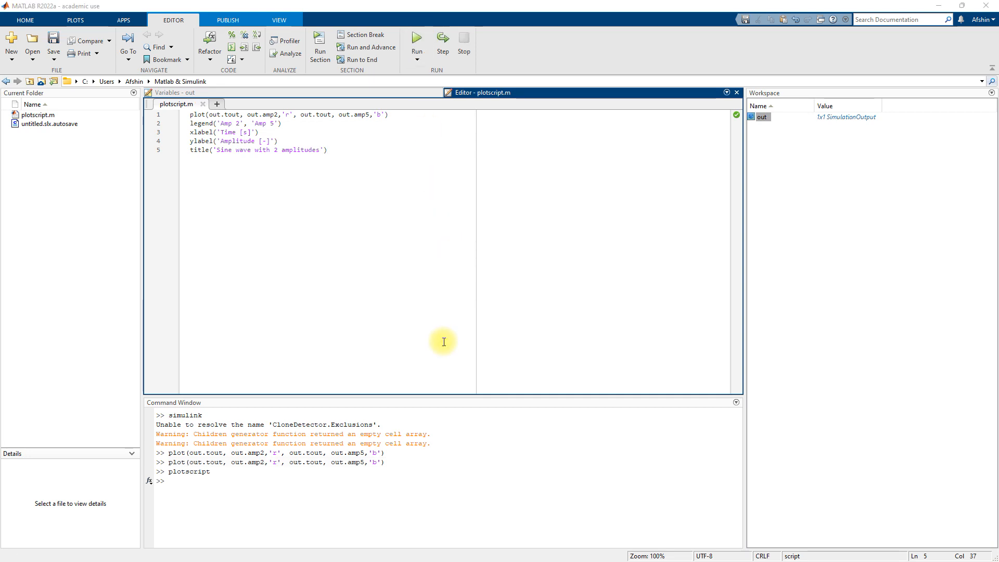
left_click_drag(279, 138, 552, 144)
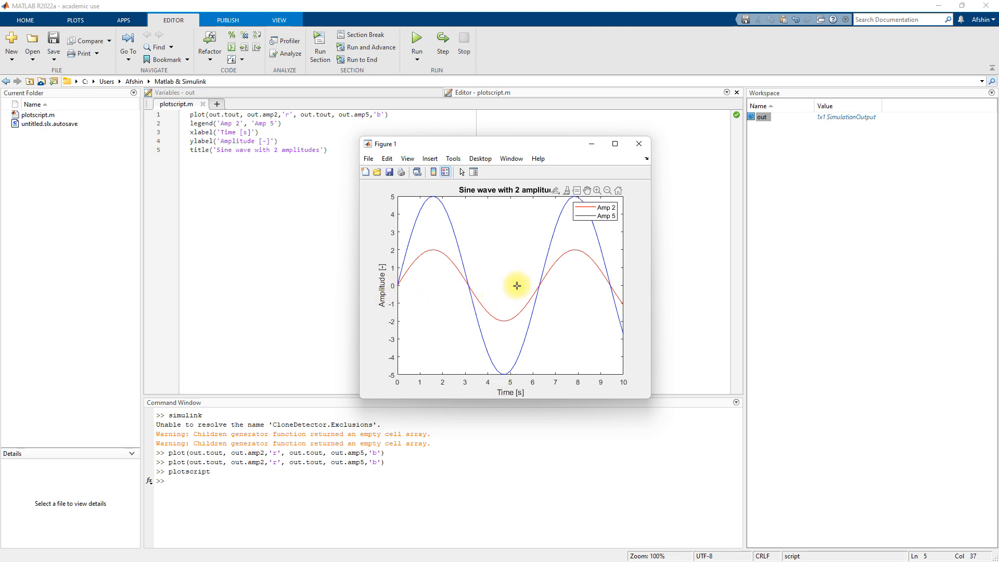
mouse_move(556, 193)
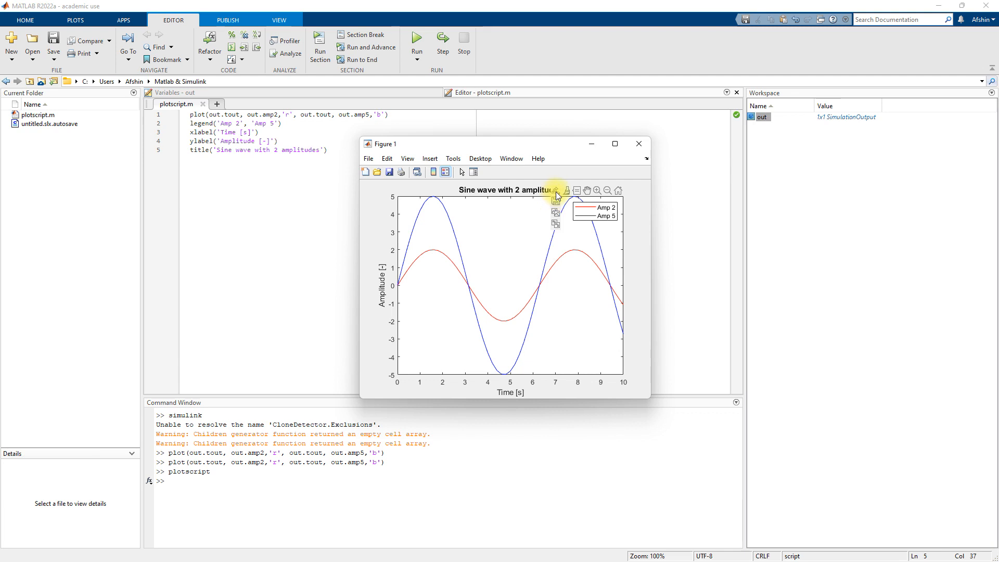
Copy the figure as a vector graphic, switch to Word and paste it on a new line after the dark scope image.
left_click(557, 225)
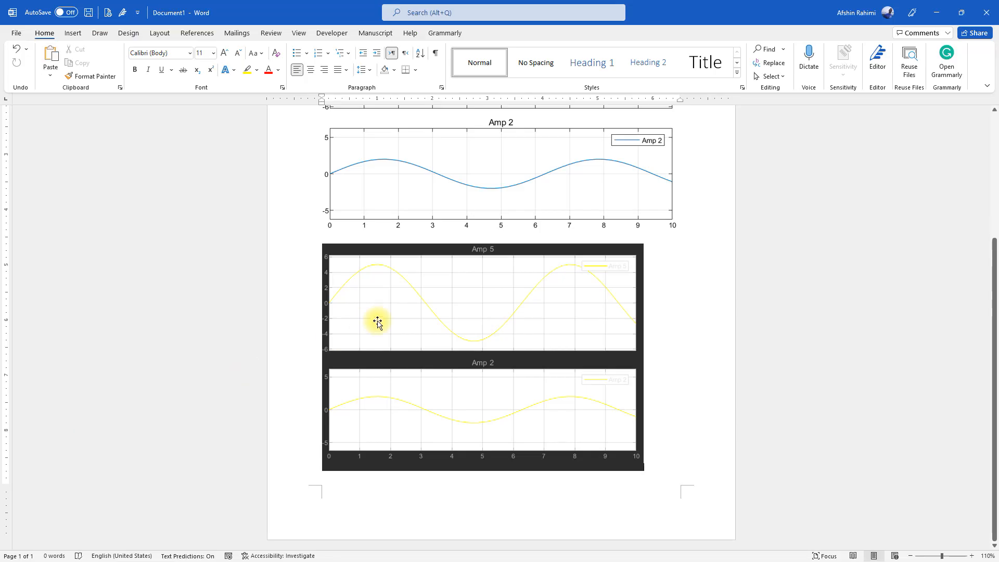
left_click(651, 398)
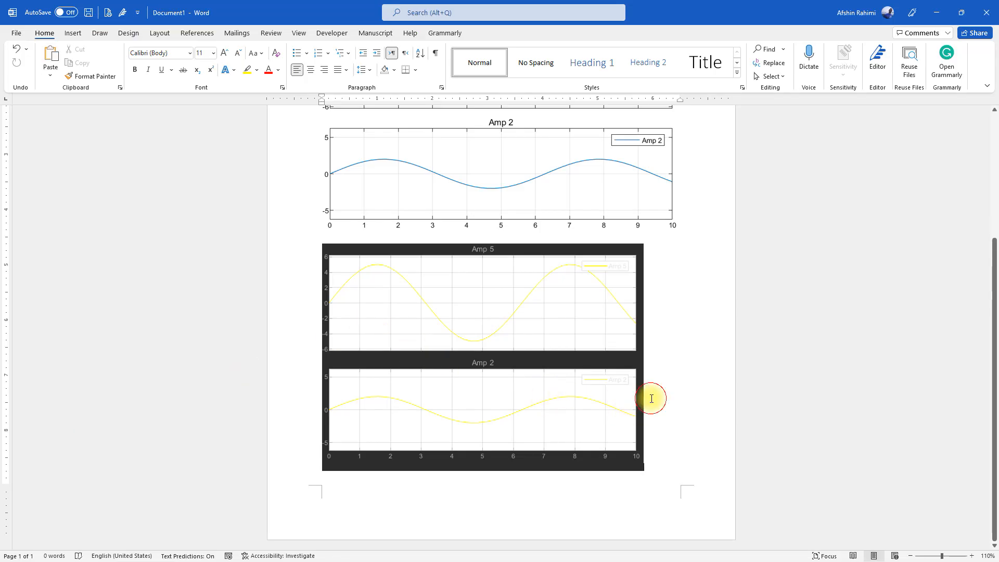
key("Return")
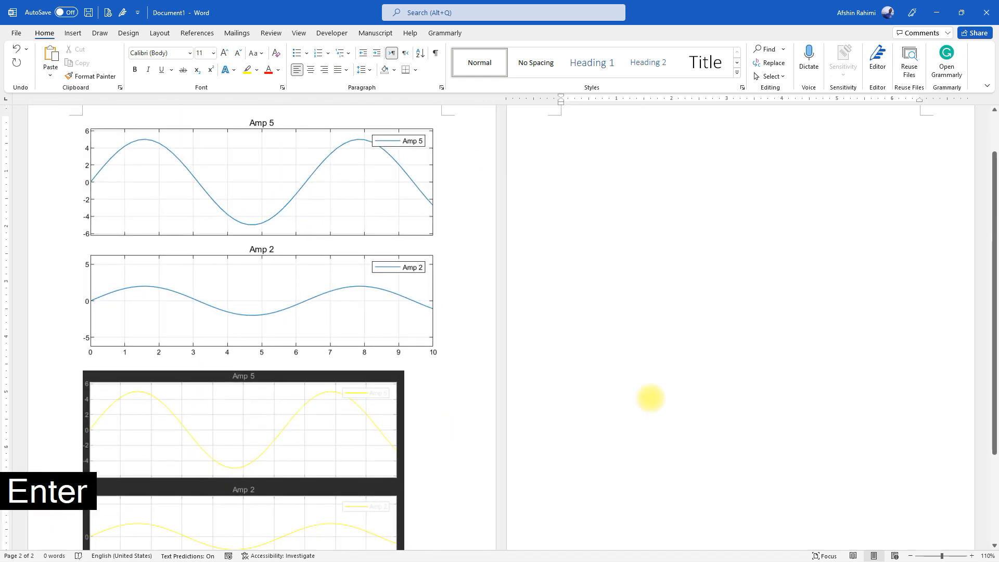
left_click(50, 58)
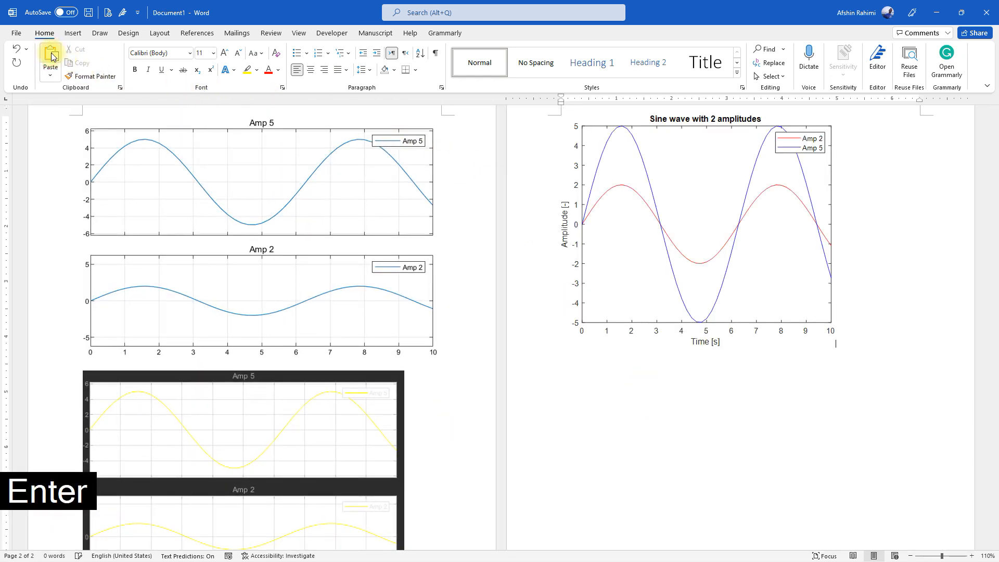
Examine the pasted 'Sine wave with 2 amplitudes' figure at high magnification to check the sharpness of its curves and text.
left_click(716, 207)
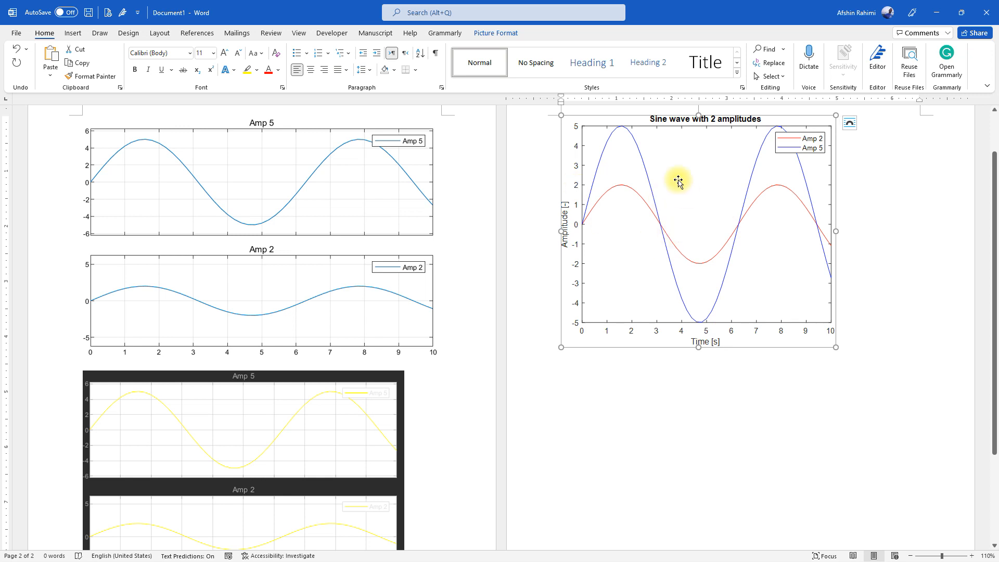
scroll(605, 152, "up", 18)
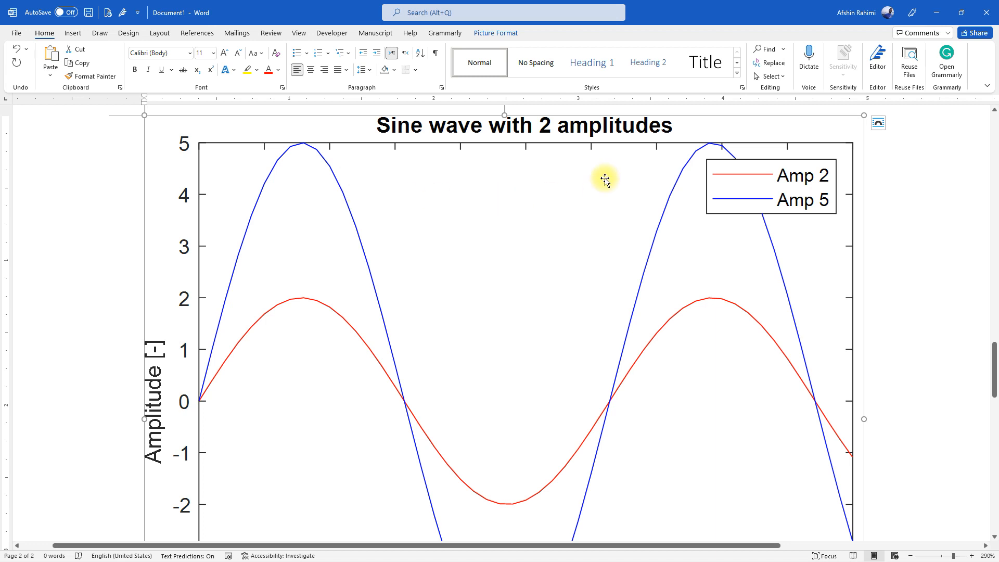
scroll(486, 276, "down", 5)
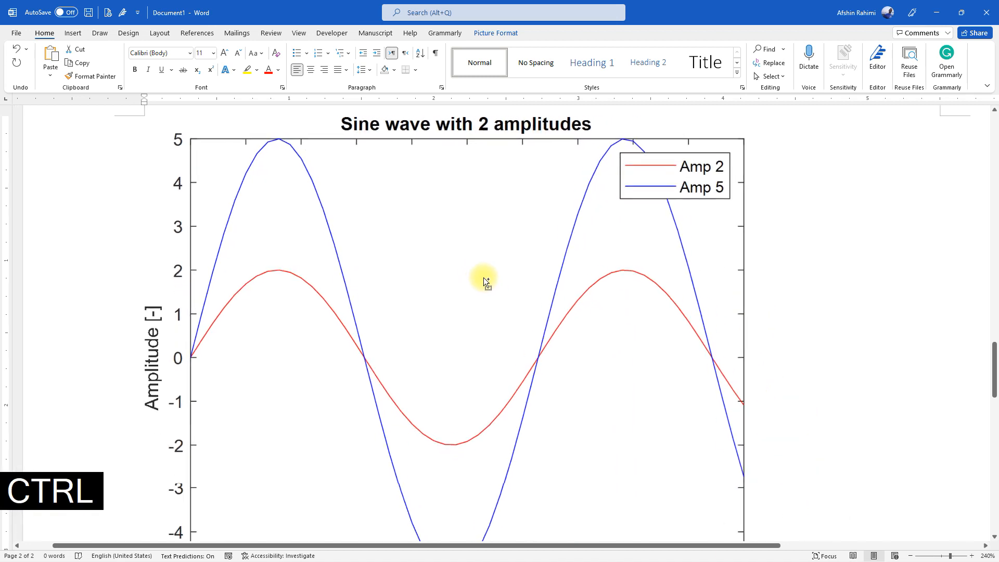
scroll(483, 280, "down", 11)
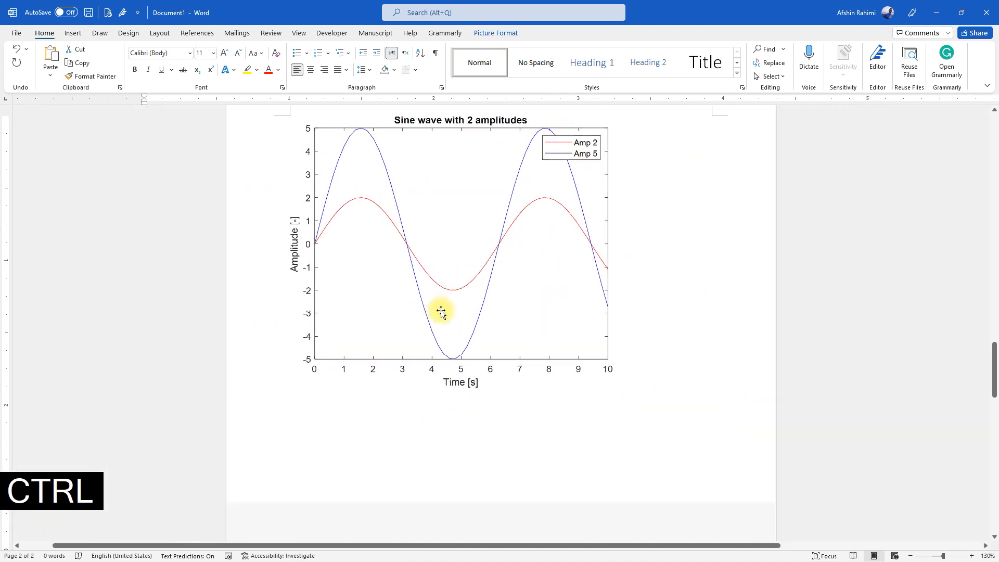
left_click(442, 311)
scroll(442, 311, "up", 3)
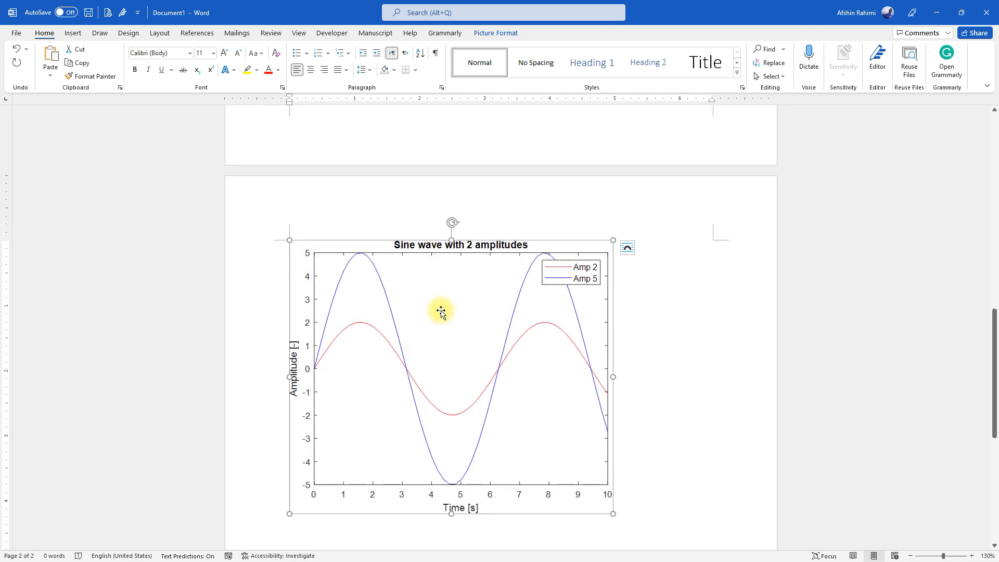